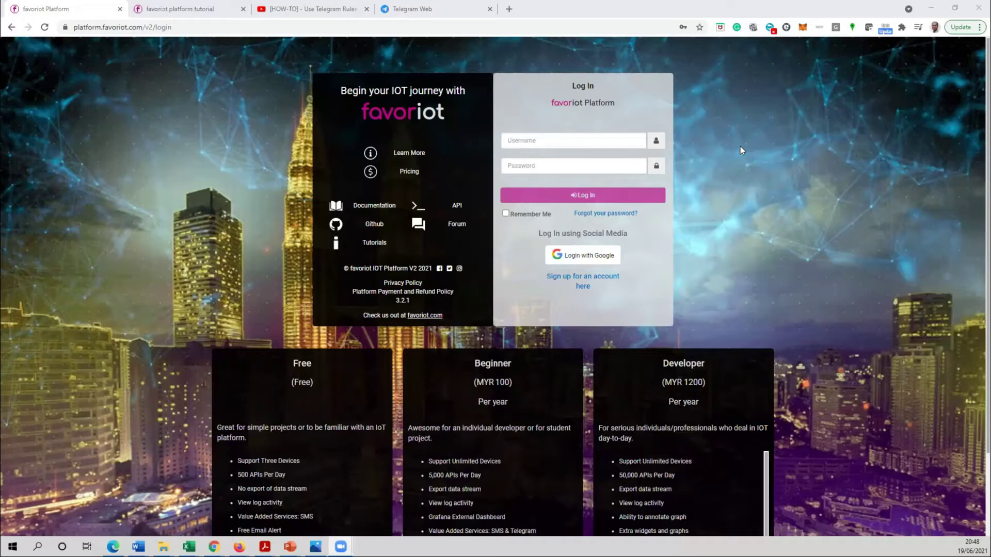
- Log in to Favoriot with the saved username and the account password
{"action": "left_click", "coordinate": [542, 141]}
{"action": "left_click", "coordinate": [542, 181]}
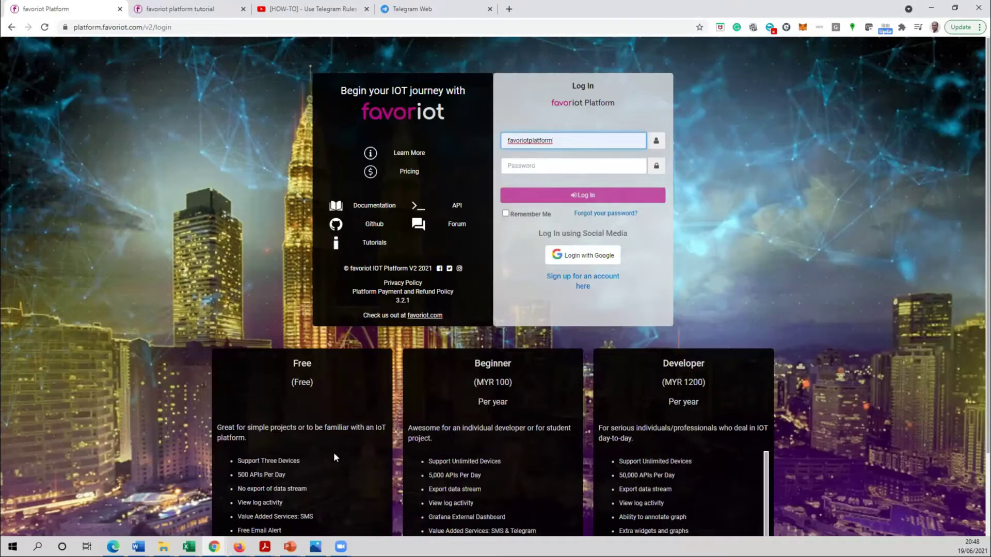
{"action": "scroll", "coordinate": [334, 457], "scroll_direction": "down", "scroll_amount": 2}
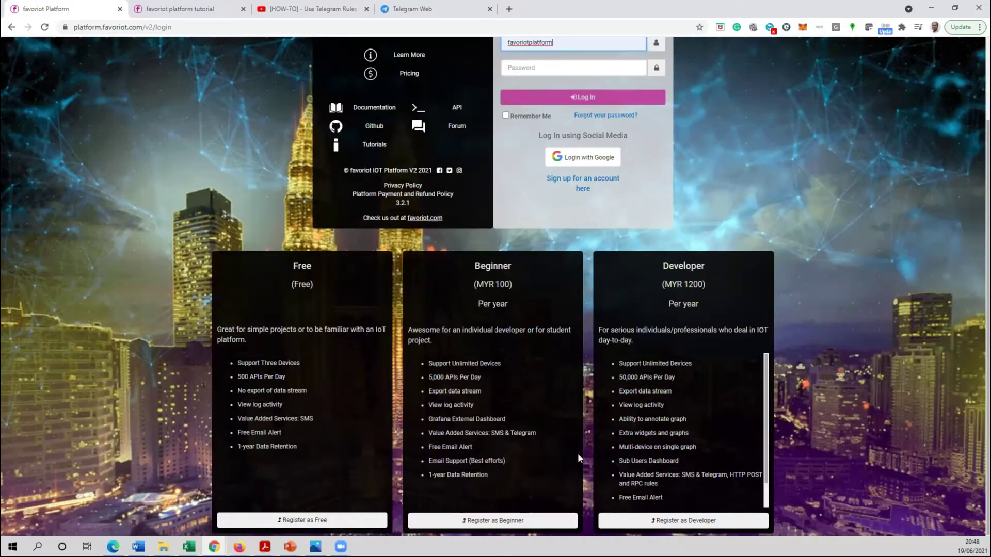
{"action": "scroll", "coordinate": [577, 453], "scroll_direction": "up", "scroll_amount": 1}
{"action": "scroll", "coordinate": [528, 336], "scroll_direction": "up", "scroll_amount": 1}
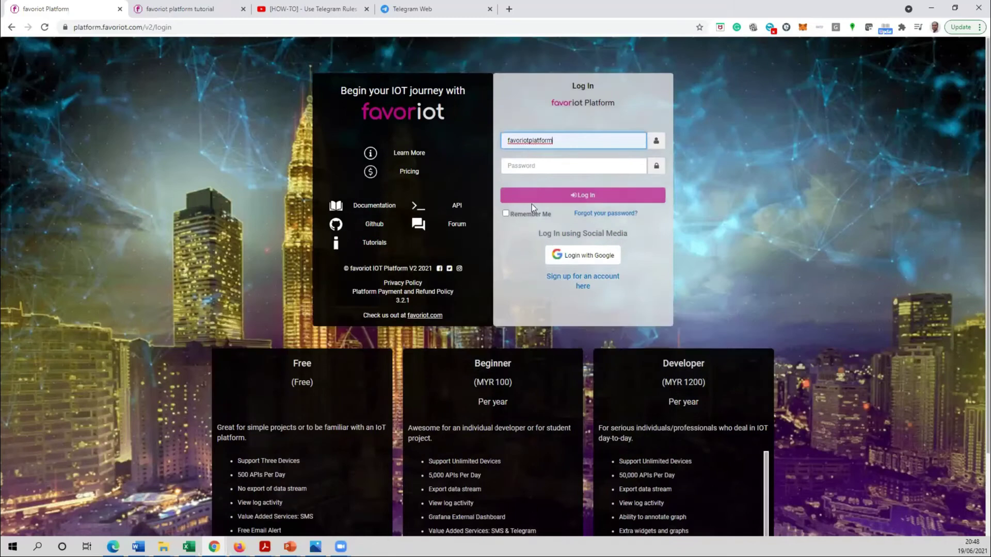
{"action": "left_click", "coordinate": [548, 164]}
{"action": "type", "text": "*****"}
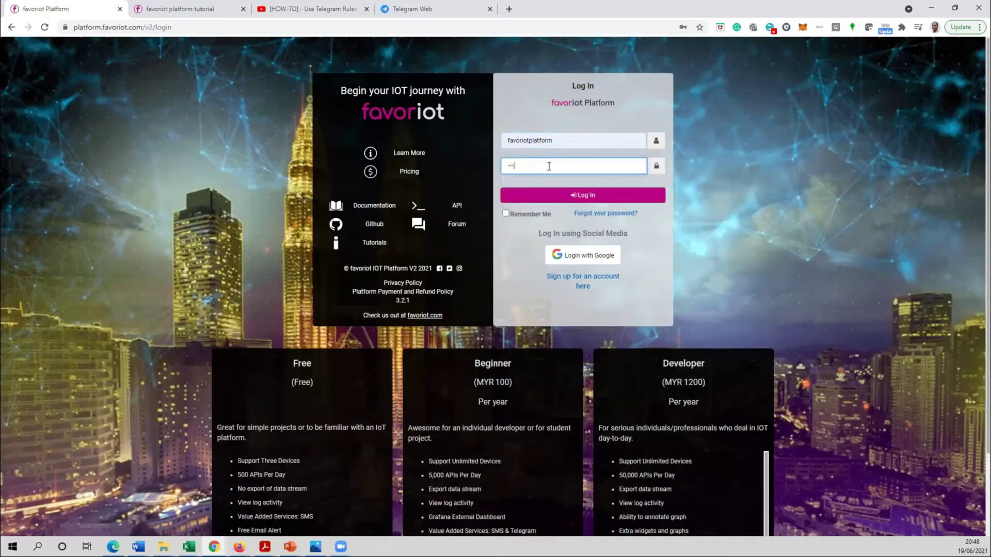
{"action": "left_click", "coordinate": [591, 200]}
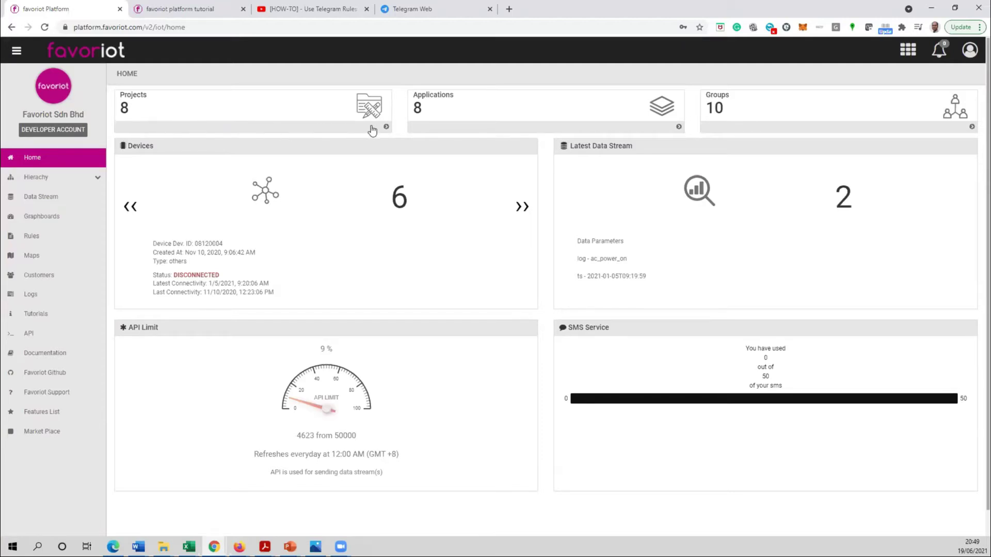
- Browse the Projects list, then the Applications list, returning to Home after each
{"action": "left_click", "coordinate": [332, 129]}
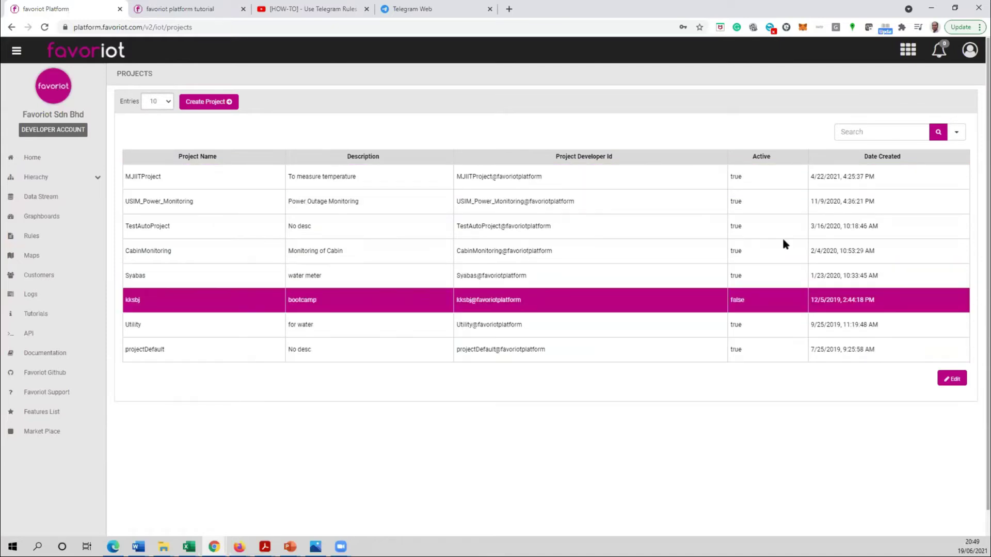
{"action": "left_click", "coordinate": [45, 161]}
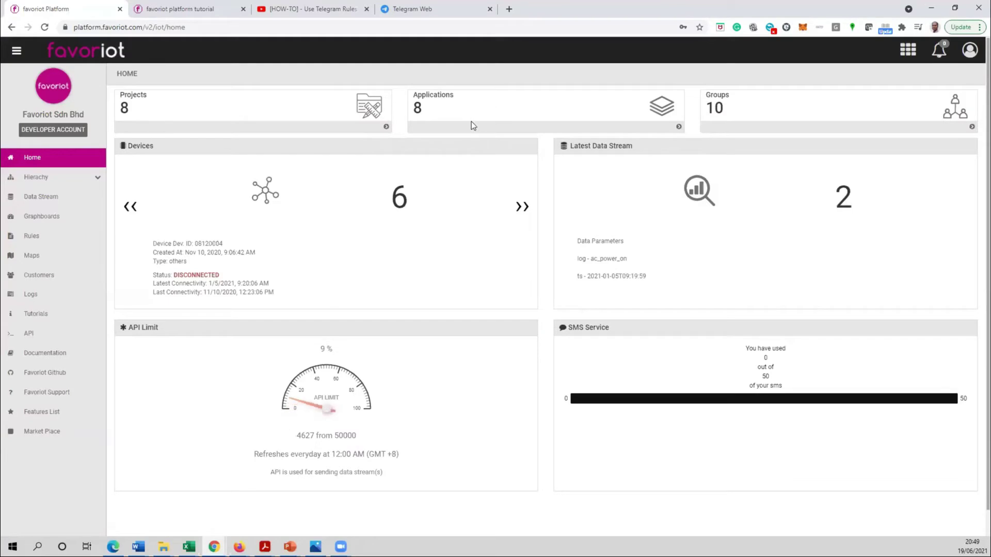
{"action": "left_click", "coordinate": [476, 133]}
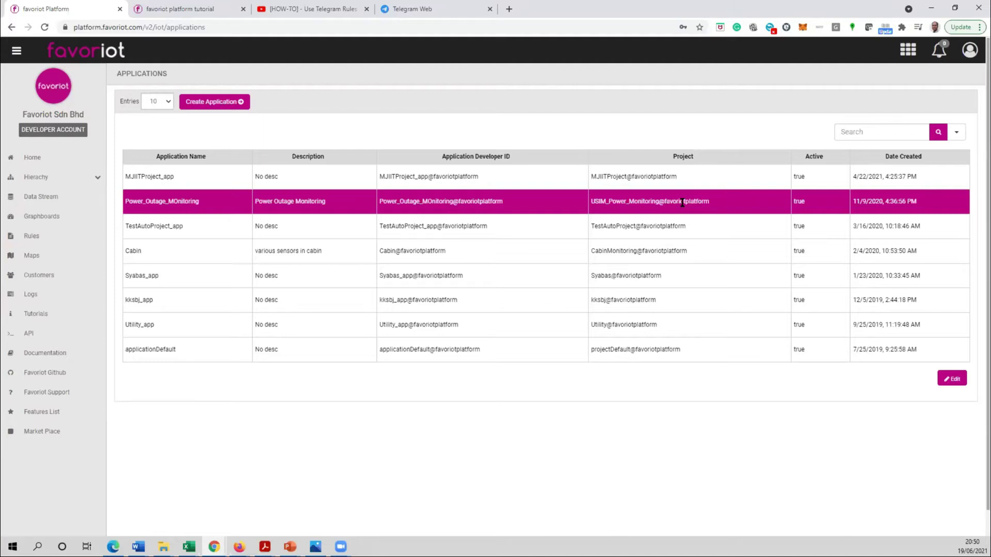
{"action": "left_click", "coordinate": [28, 158]}
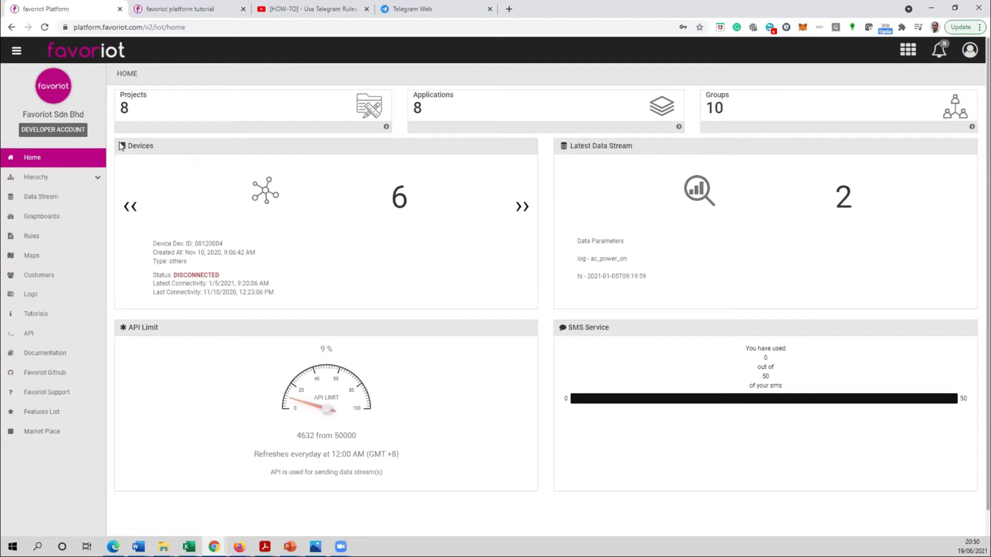
- Cycle the Devices card through 08120004 and S2U07, settling on S2UXX with its ID and creation date
{"action": "left_click_drag", "start_coordinate": [153, 148], "coordinate": [125, 148]}
{"action": "left_click", "coordinate": [208, 148]}
{"action": "left_click", "coordinate": [521, 208]}
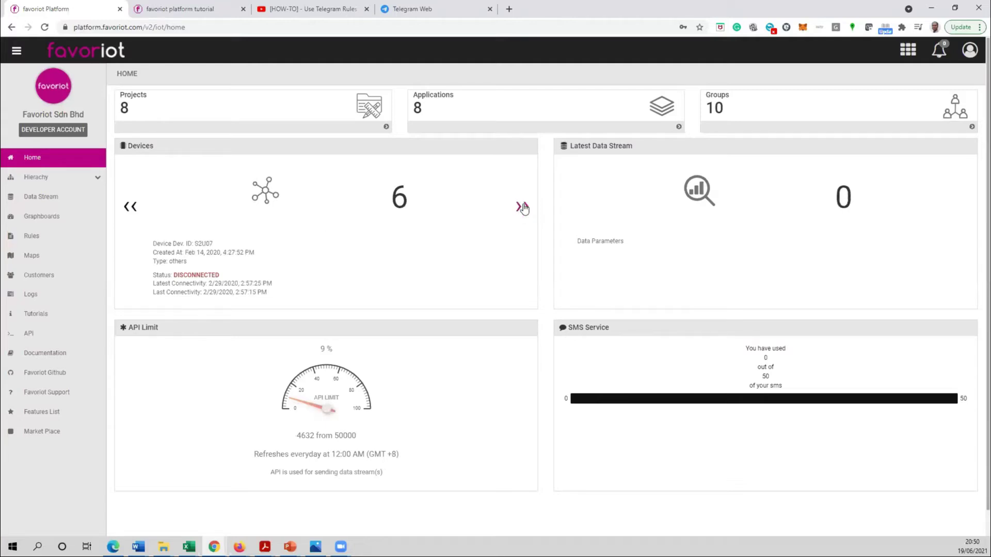
{"action": "left_click", "coordinate": [521, 208]}
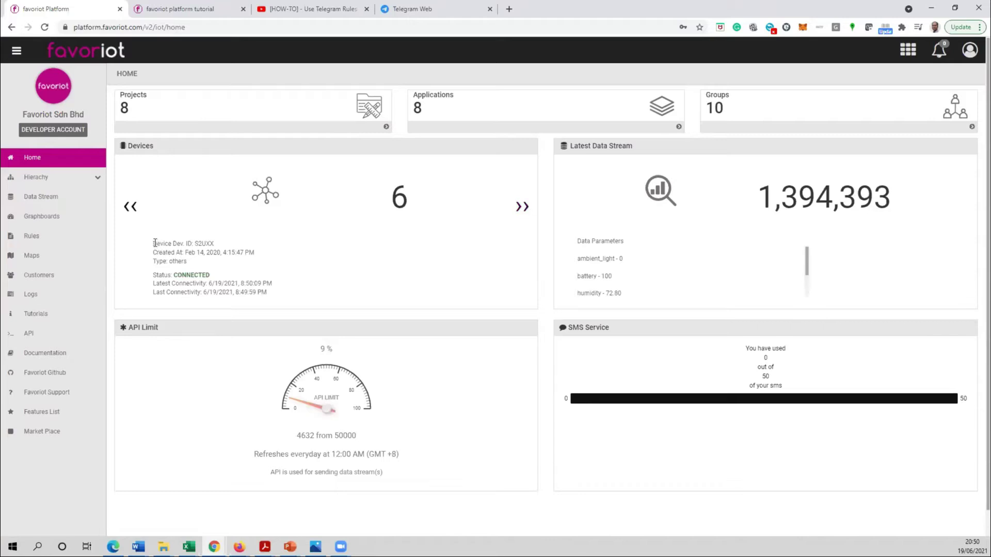
{"action": "left_click_drag", "start_coordinate": [154, 243], "coordinate": [213, 244]}
{"action": "left_click_drag", "start_coordinate": [155, 255], "coordinate": [263, 255]}
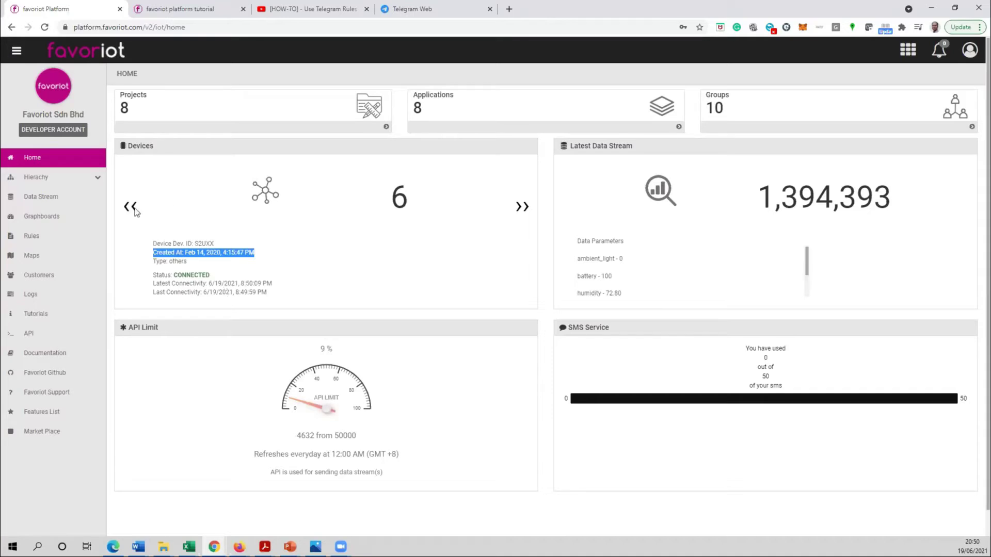
{"action": "left_click", "coordinate": [132, 209]}
{"action": "left_click", "coordinate": [132, 209]}
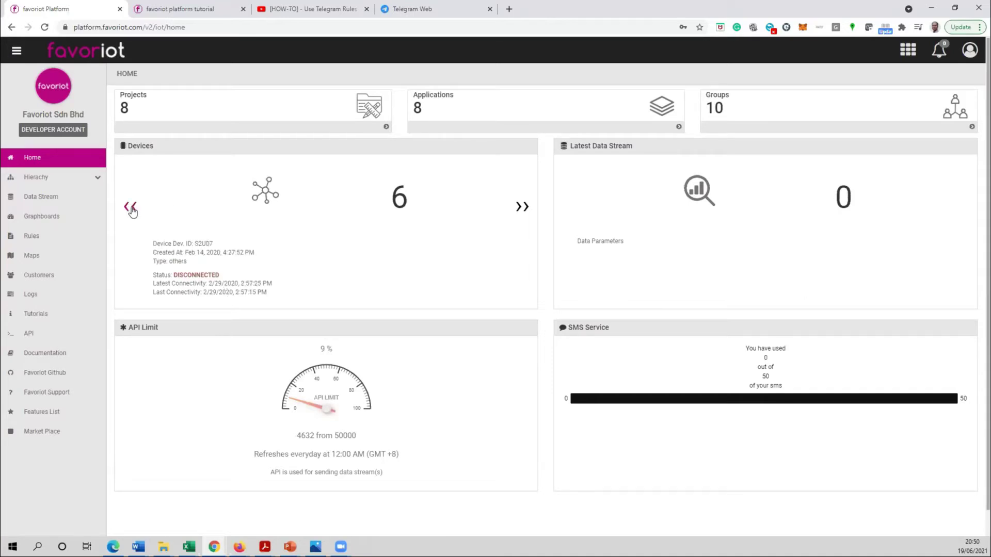
{"action": "left_click", "coordinate": [131, 208]}
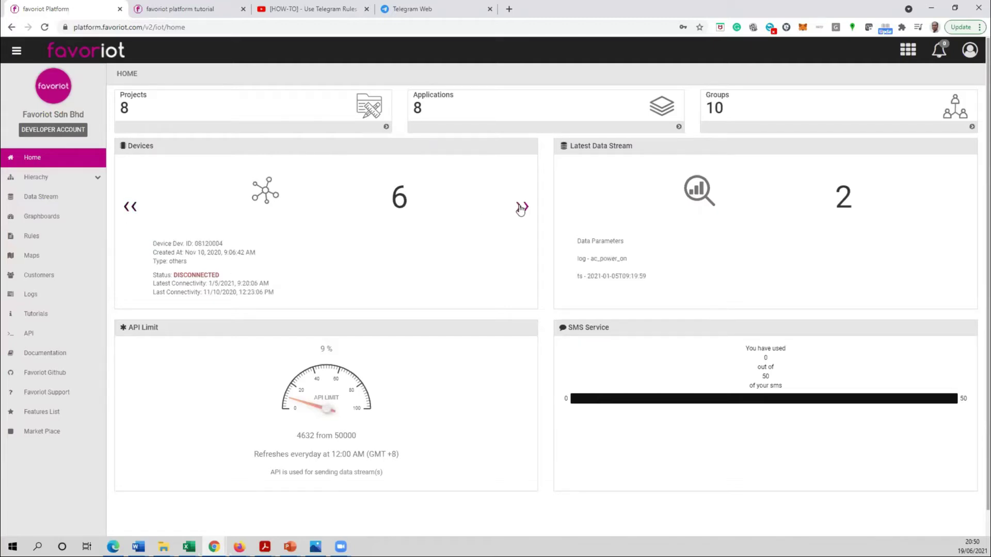
{"action": "left_click", "coordinate": [520, 208]}
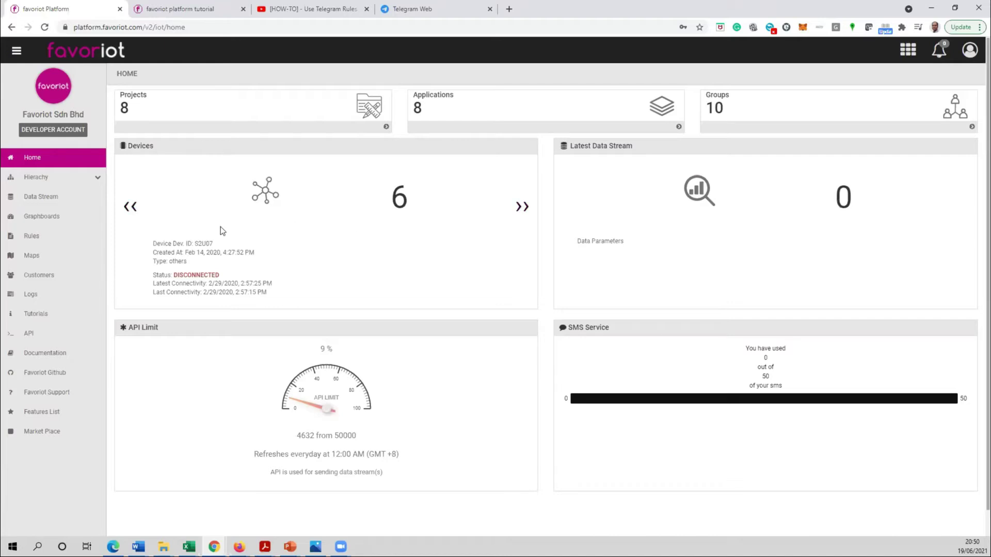
{"action": "left_click", "coordinate": [522, 207]}
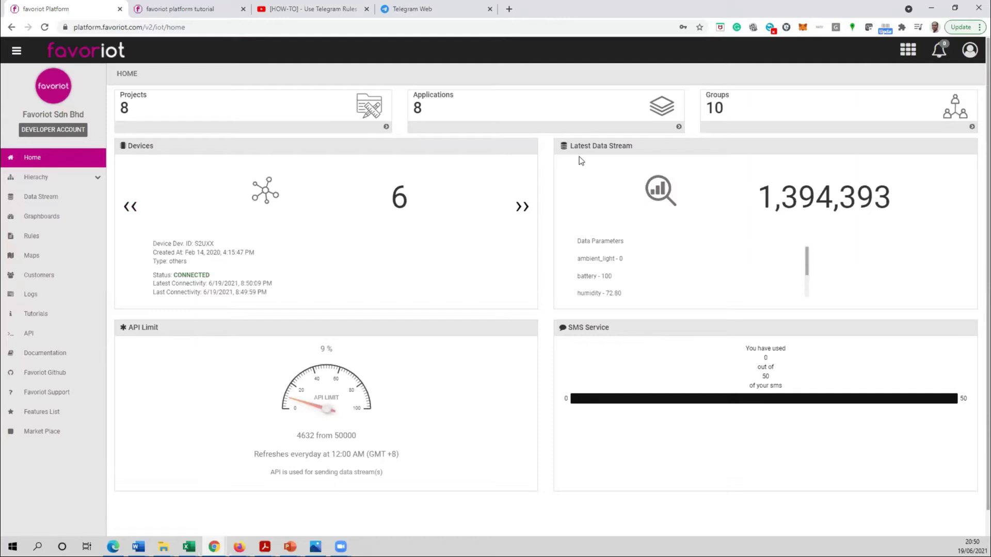
- Inspect S2UXX's latest data stream: timestamp, ambient_light 0, and the 1,394,393 entry count
{"action": "left_click_drag", "start_coordinate": [572, 147], "coordinate": [628, 147]}
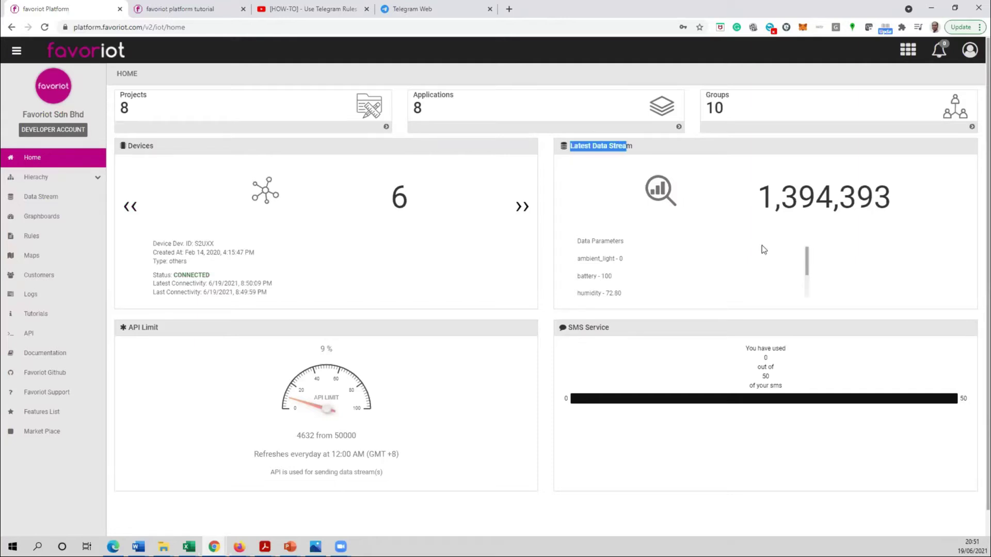
{"action": "scroll", "coordinate": [808, 254], "scroll_direction": "down", "scroll_amount": 2}
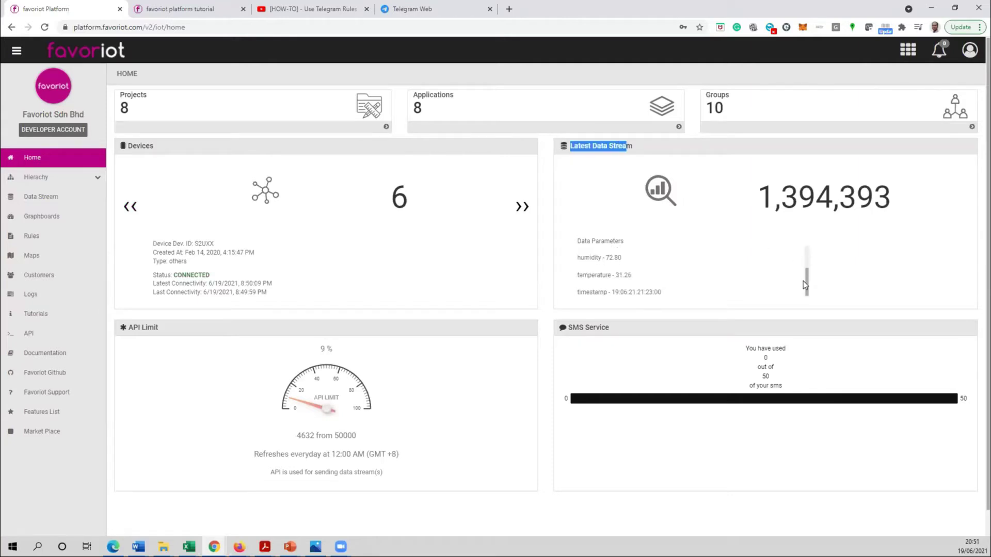
{"action": "left_click_drag", "start_coordinate": [613, 292], "coordinate": [683, 294]}
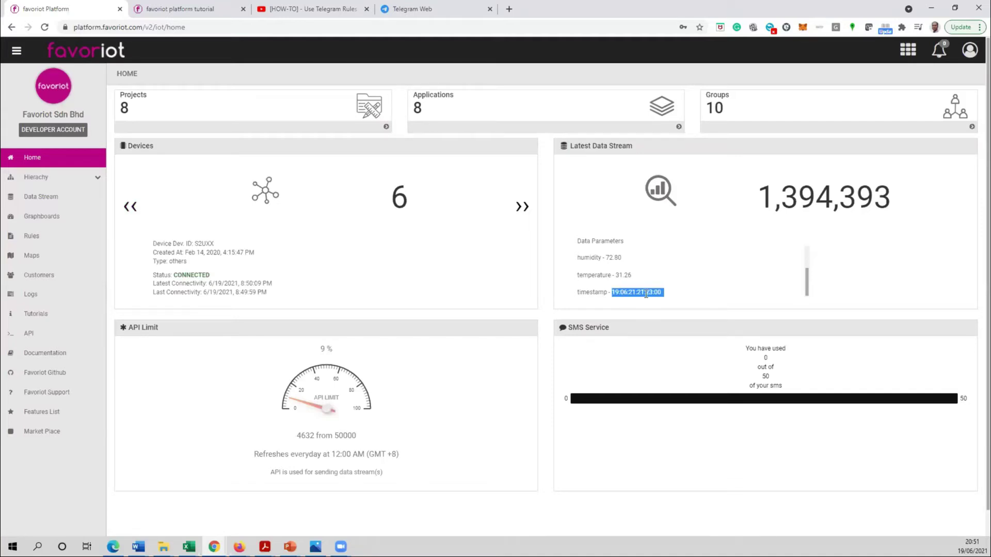
{"action": "left_click", "coordinate": [681, 294]}
{"action": "left_click_drag", "start_coordinate": [809, 290], "coordinate": [807, 261]}
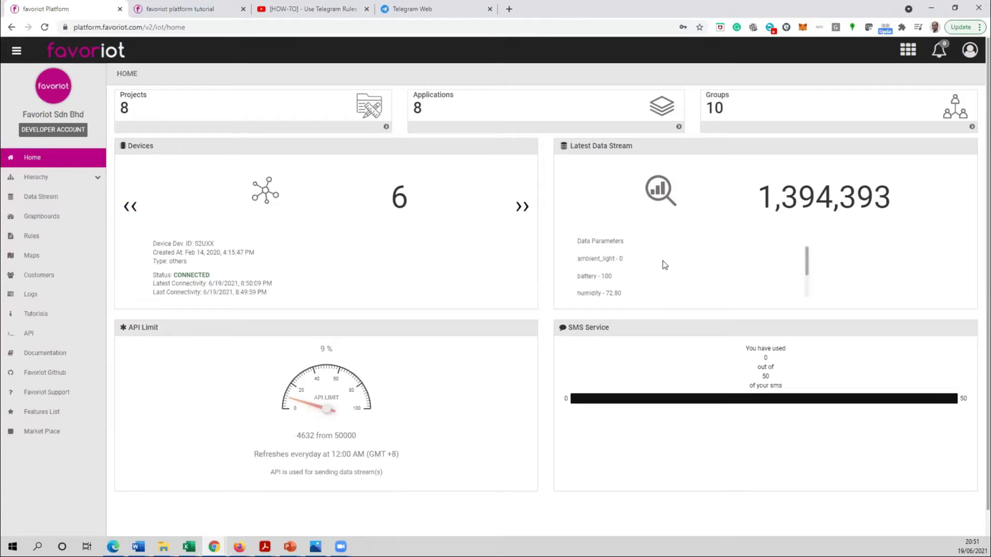
{"action": "double_click", "coordinate": [587, 259]}
{"action": "left_click_drag", "start_coordinate": [622, 259], "coordinate": [622, 259]}
{"action": "scroll", "coordinate": [596, 289], "scroll_direction": "down", "scroll_amount": 2}
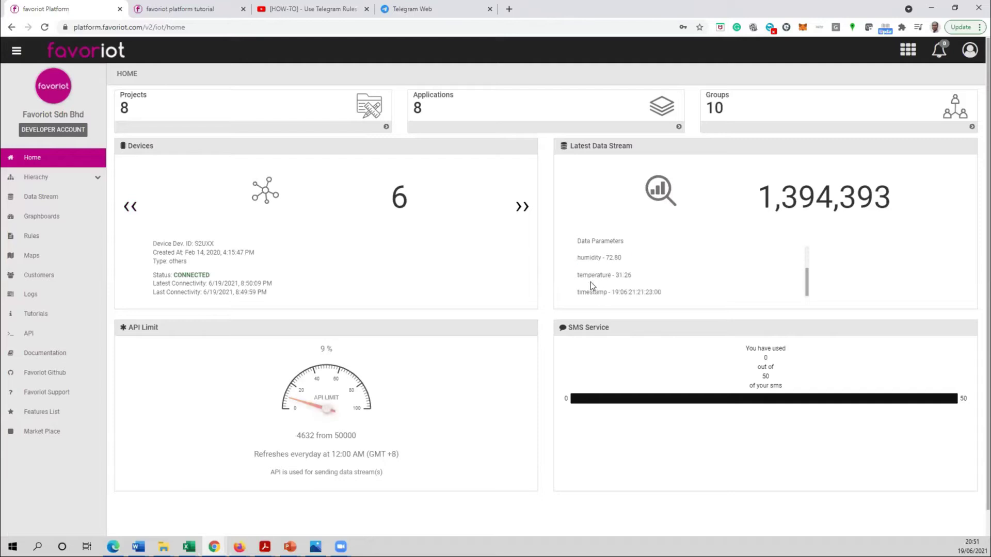
{"action": "scroll", "coordinate": [670, 275], "scroll_direction": "up", "scroll_amount": 2}
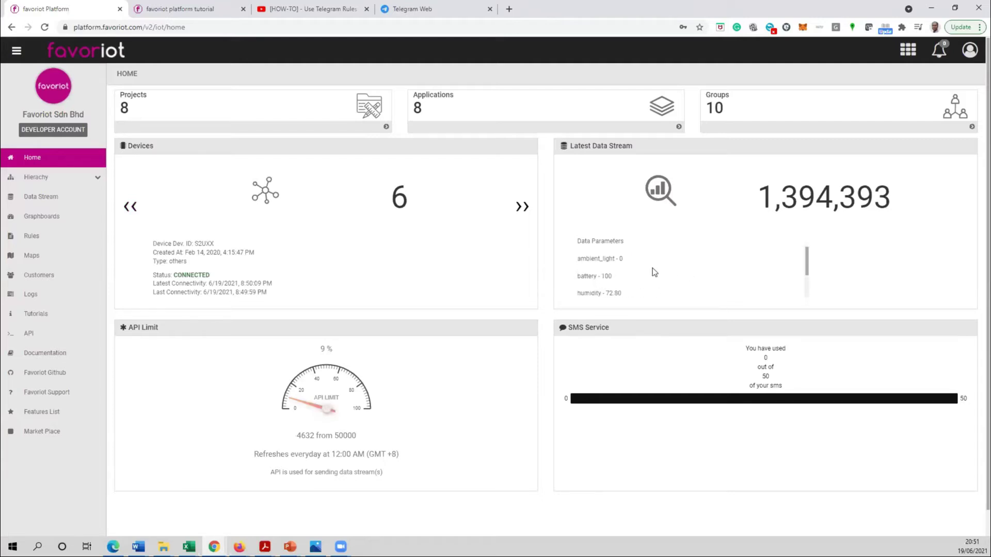
{"action": "left_click_drag", "start_coordinate": [764, 197], "coordinate": [896, 200]}
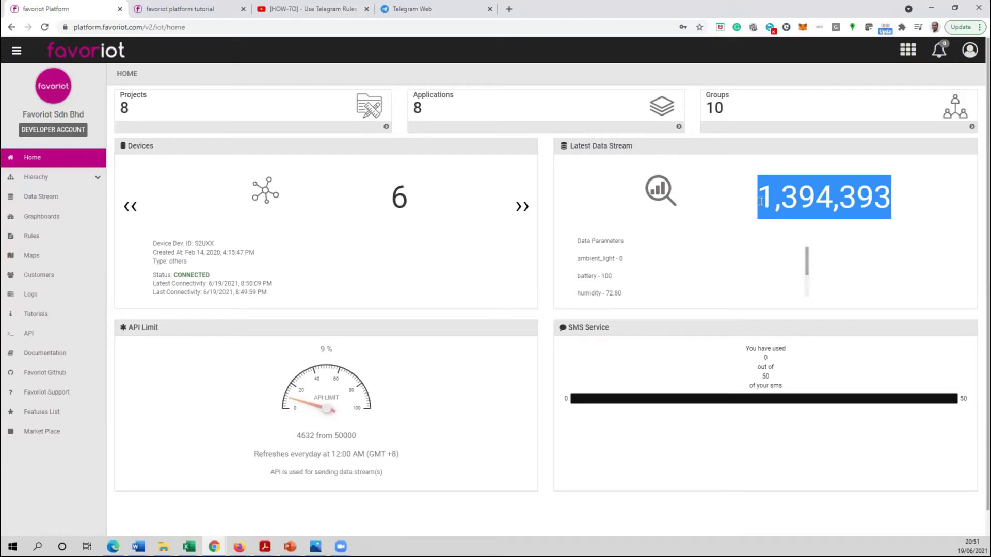
{"action": "left_click", "coordinate": [742, 204]}
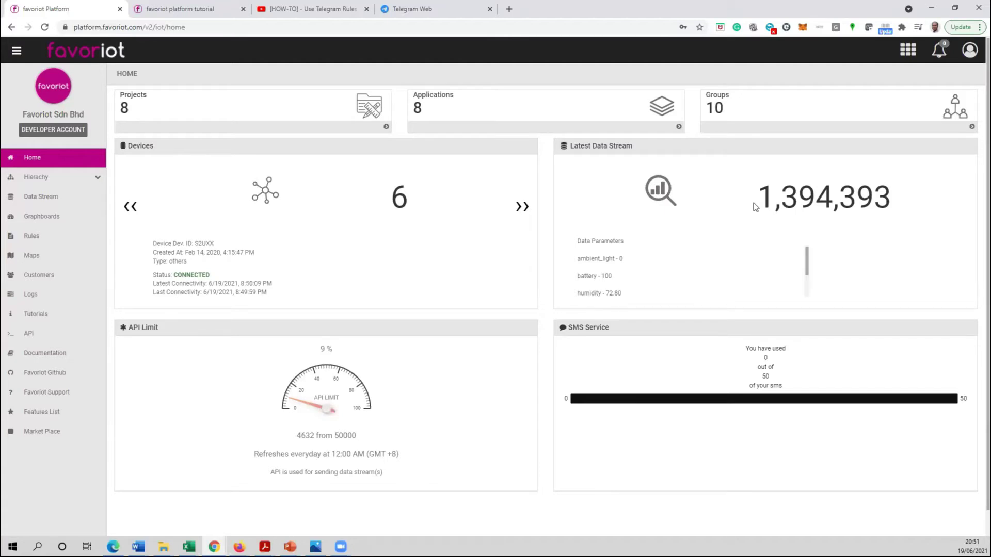
{"action": "left_click_drag", "start_coordinate": [758, 202], "coordinate": [893, 202]}
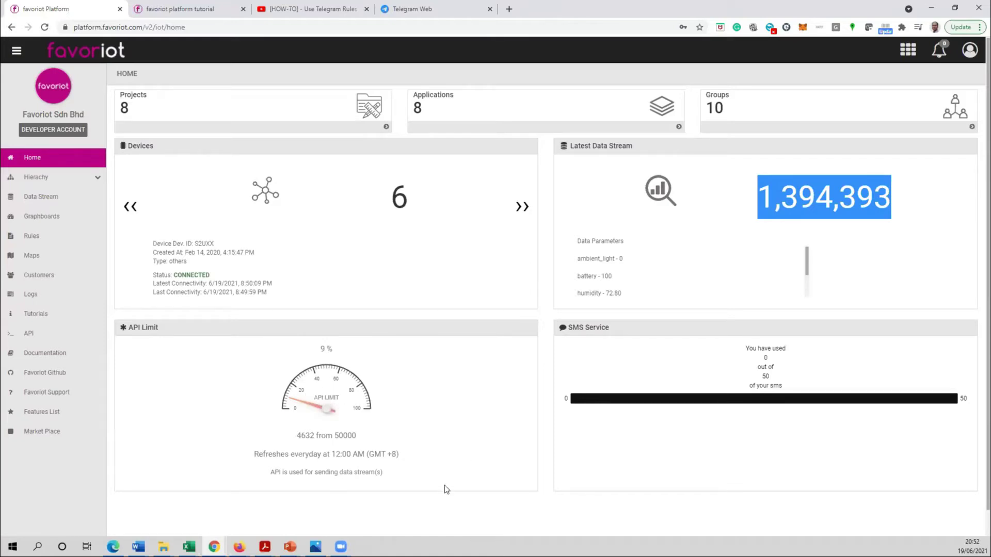
{"action": "left_click_drag", "start_coordinate": [295, 437], "coordinate": [382, 437]}
{"action": "left_click", "coordinate": [302, 446]}
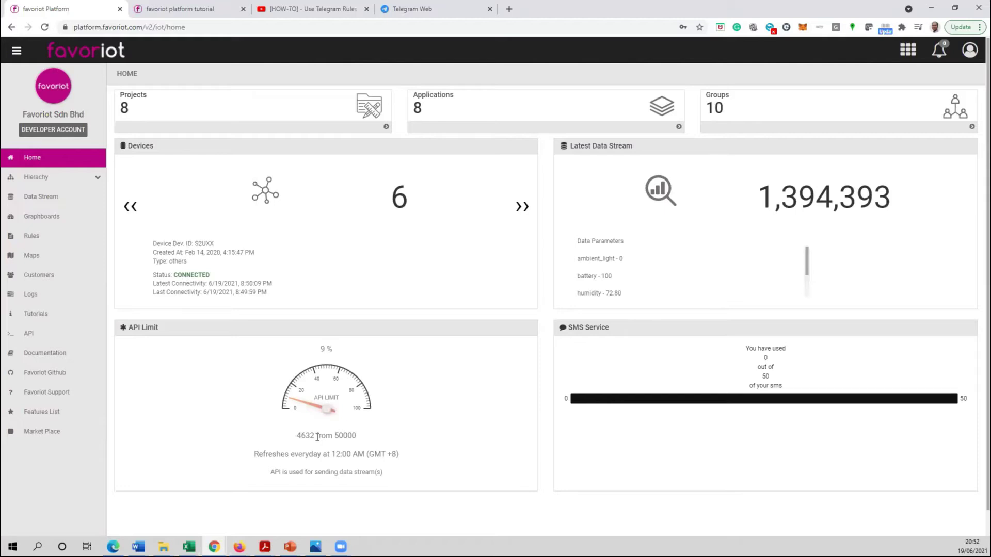
{"action": "left_click_drag", "start_coordinate": [339, 353], "coordinate": [341, 353]}
{"action": "left_click_drag", "start_coordinate": [332, 455], "coordinate": [369, 454]}
{"action": "left_click_drag", "start_coordinate": [569, 329], "coordinate": [613, 331]}
{"action": "left_click", "coordinate": [649, 357]}
{"action": "left_click_drag", "start_coordinate": [747, 349], "coordinate": [788, 388]}
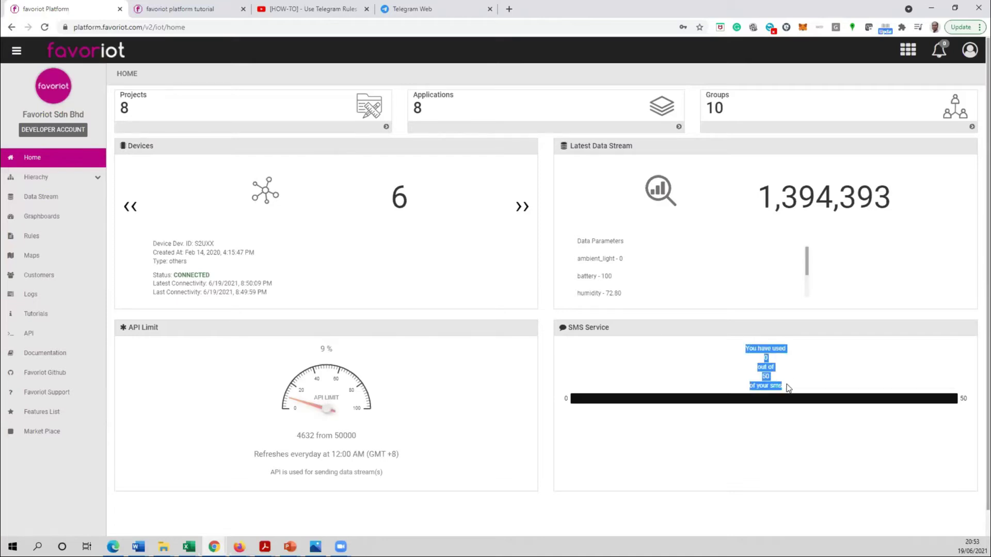
{"action": "left_click", "coordinate": [767, 375]}
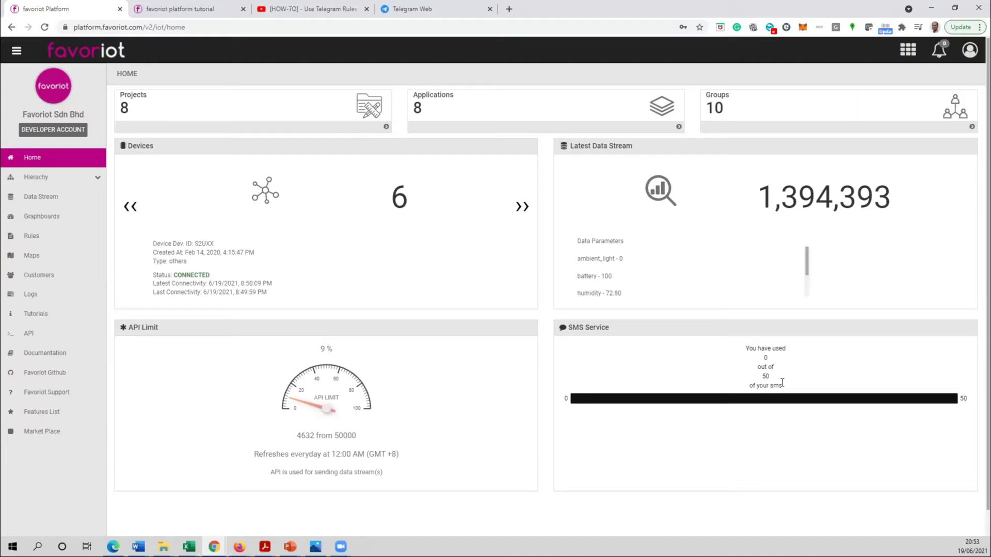
{"action": "left_click", "coordinate": [643, 361]}
{"action": "left_click", "coordinate": [93, 178]}
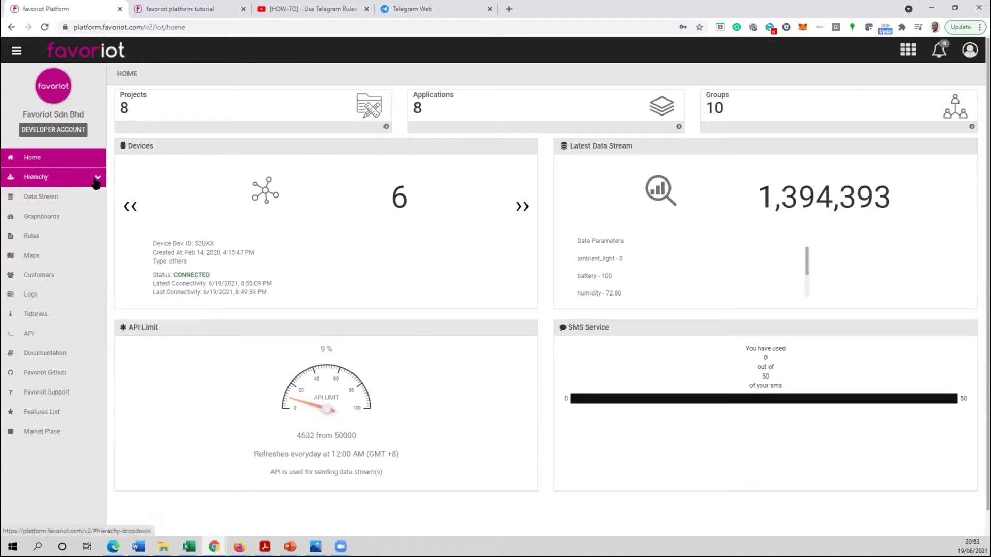
- Open the Hierarchy Add New form and enter project name Terrahertz
{"action": "left_click", "coordinate": [94, 180]}
{"action": "left_click", "coordinate": [92, 181]}
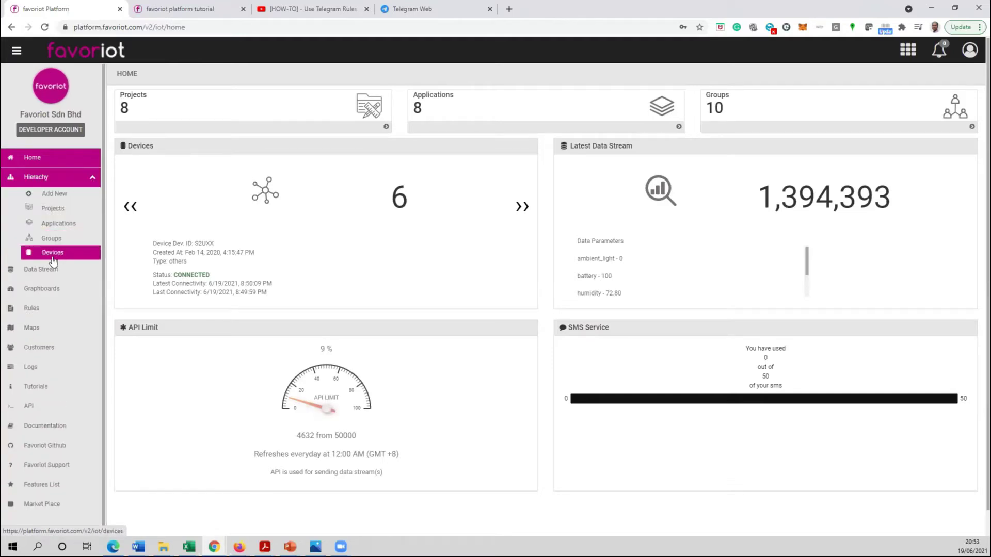
{"action": "left_click", "coordinate": [50, 196]}
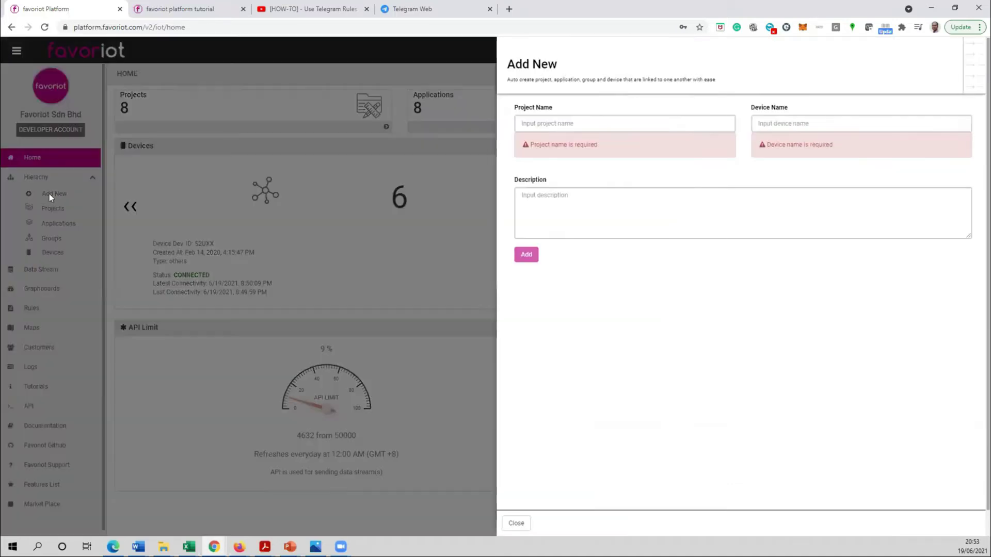
{"action": "left_click", "coordinate": [559, 121]}
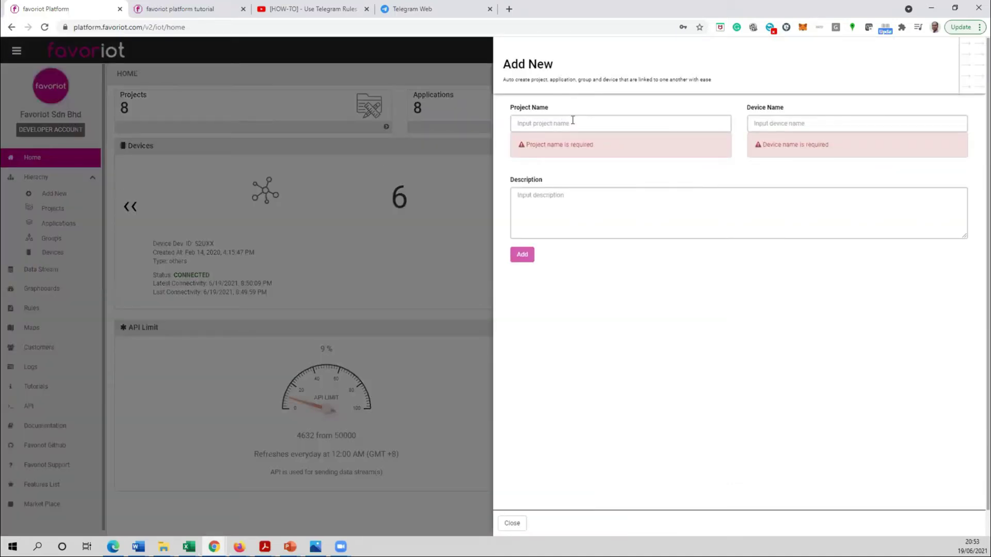
{"action": "type", "text": "Terrahertz"}
{"action": "left_click", "coordinate": [641, 324]}
{"action": "left_click", "coordinate": [556, 127]}
{"action": "left_click", "coordinate": [549, 147]}
- Add device Device_1_Terra with description 'Terra Project', create it, and close the form
{"action": "left_click", "coordinate": [856, 117]}
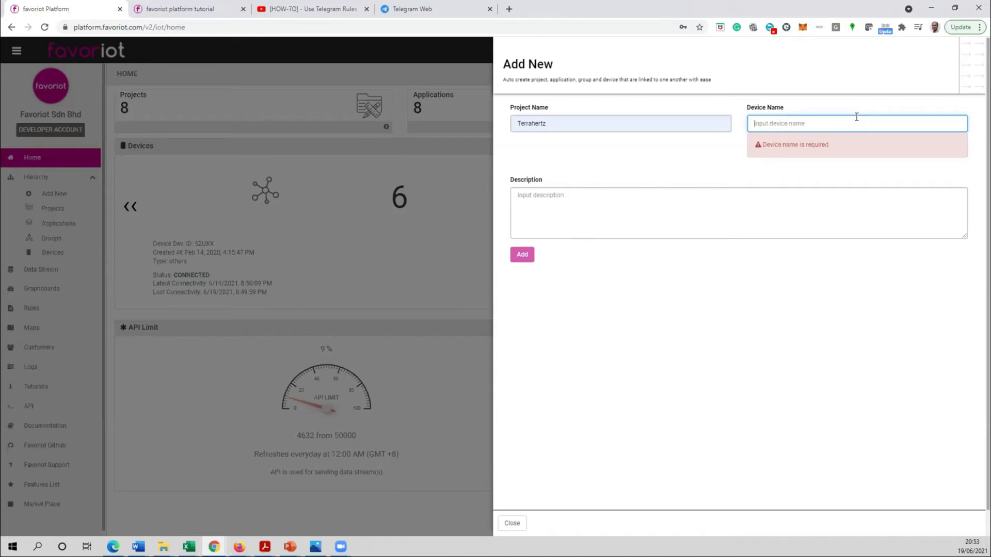
{"action": "type", "text": "Devic"}
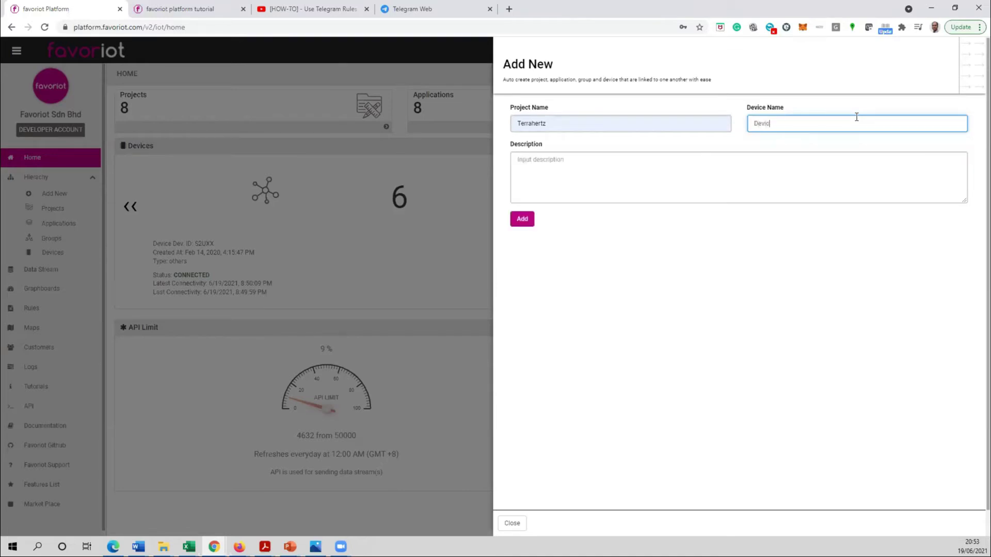
{"action": "type", "text": "e_1_Terra"}
{"action": "left_click", "coordinate": [680, 176]}
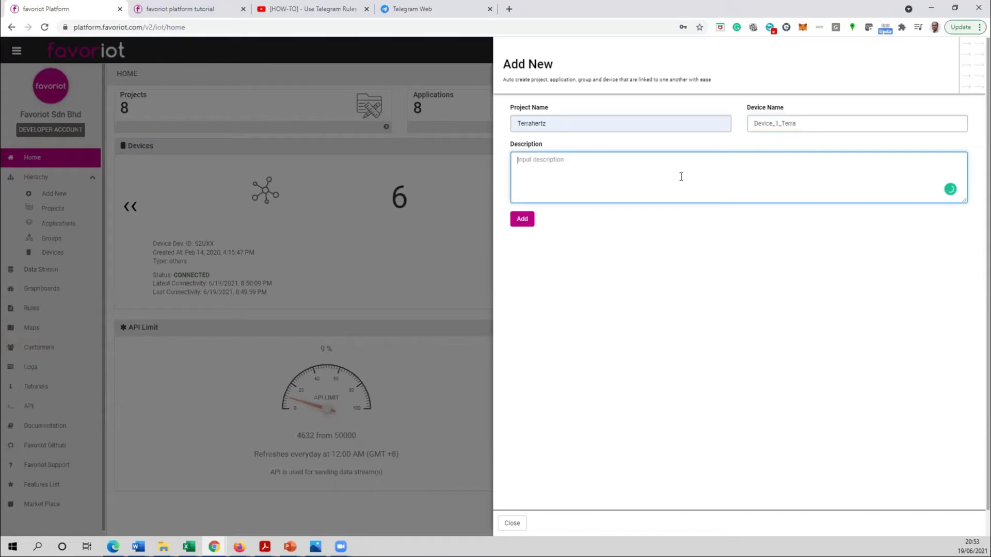
{"action": "type", "text": "Terra Project"}
{"action": "left_click", "coordinate": [523, 220]}
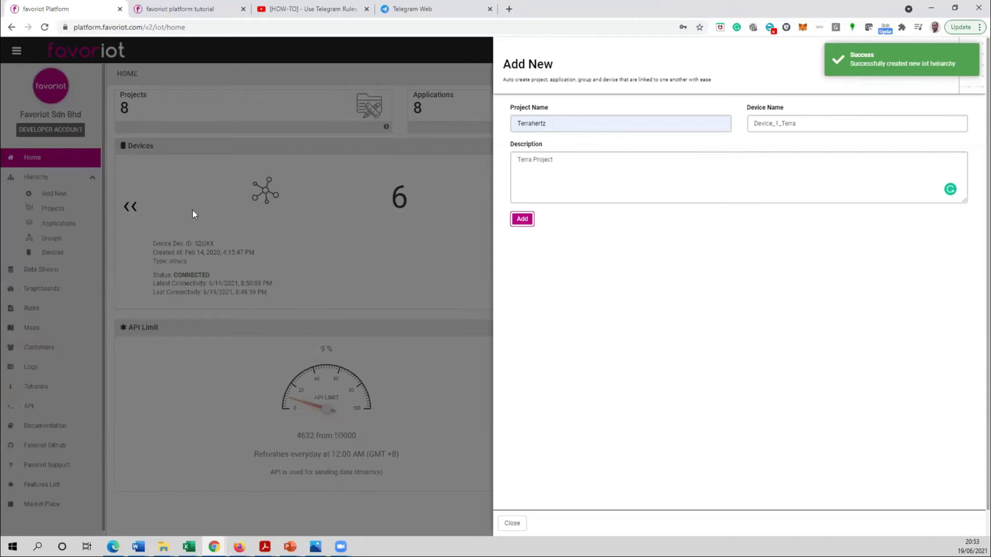
{"action": "left_click", "coordinate": [512, 523]}
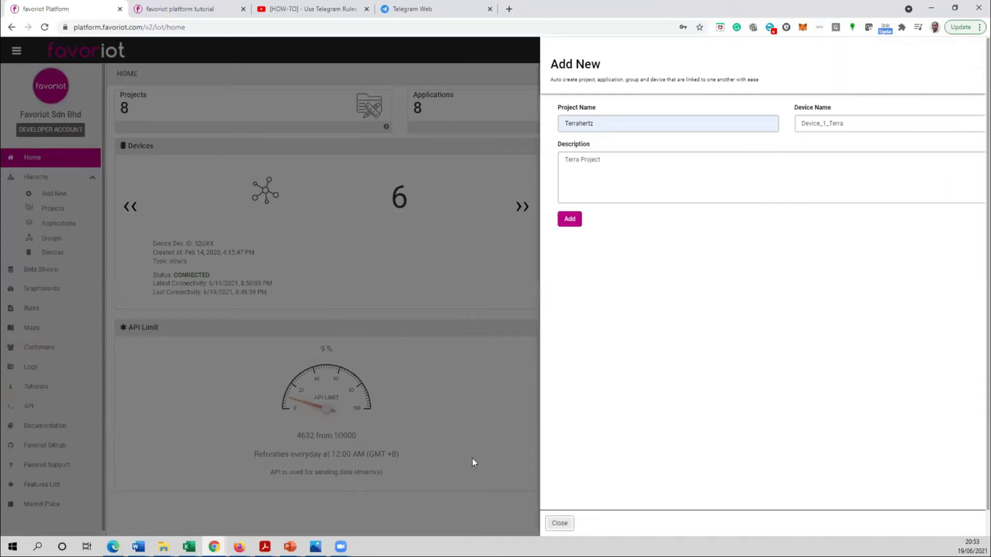
- Confirm Terrahertz_app, Terrahertz_group and Device_1_Terra appear in the Applications, Groups and Devices lists
{"action": "left_click", "coordinate": [53, 208]}
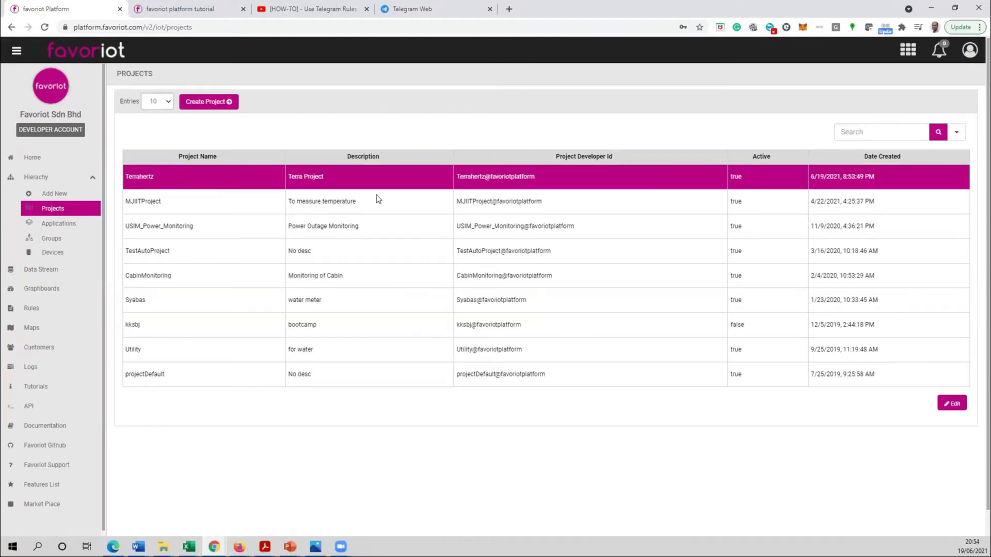
{"action": "left_click", "coordinate": [70, 224]}
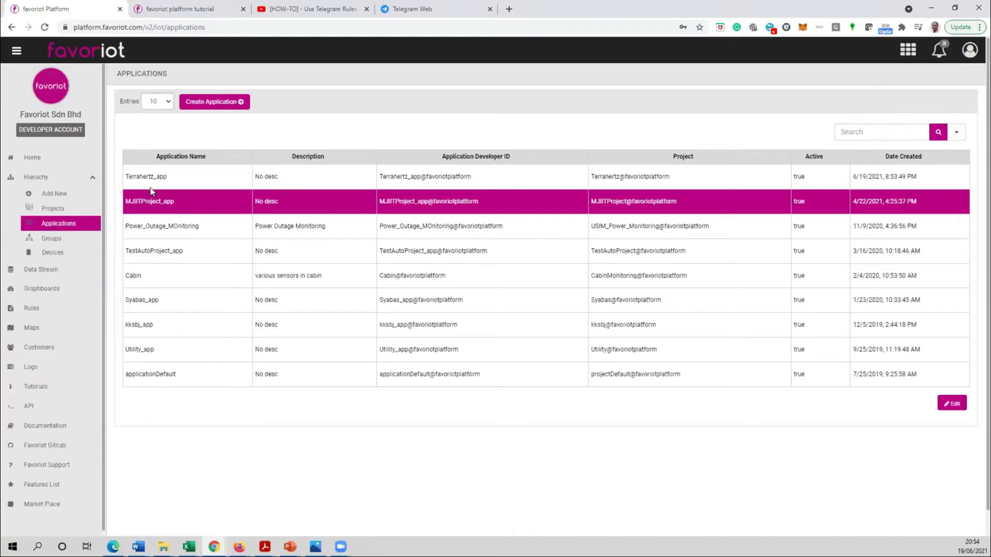
{"action": "left_click_drag", "start_coordinate": [125, 177], "coordinate": [177, 175]}
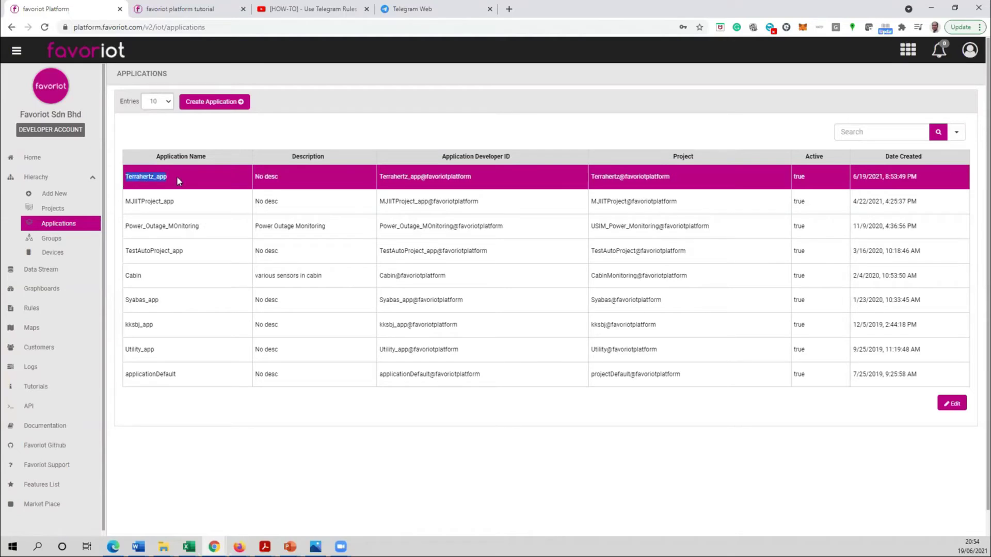
{"action": "left_click", "coordinate": [61, 234]}
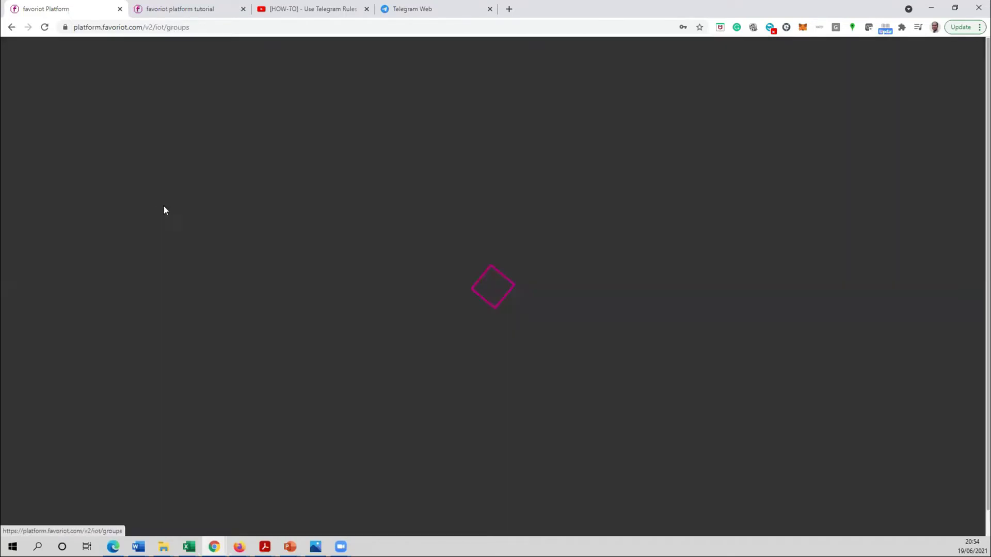
{"action": "left_click_drag", "start_coordinate": [126, 176], "coordinate": [188, 178]}
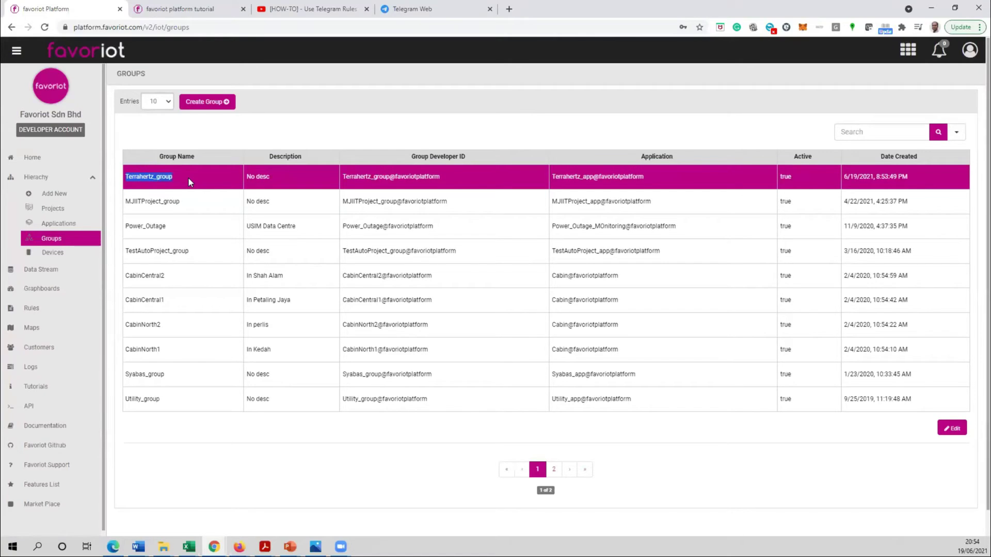
{"action": "left_click", "coordinate": [58, 253]}
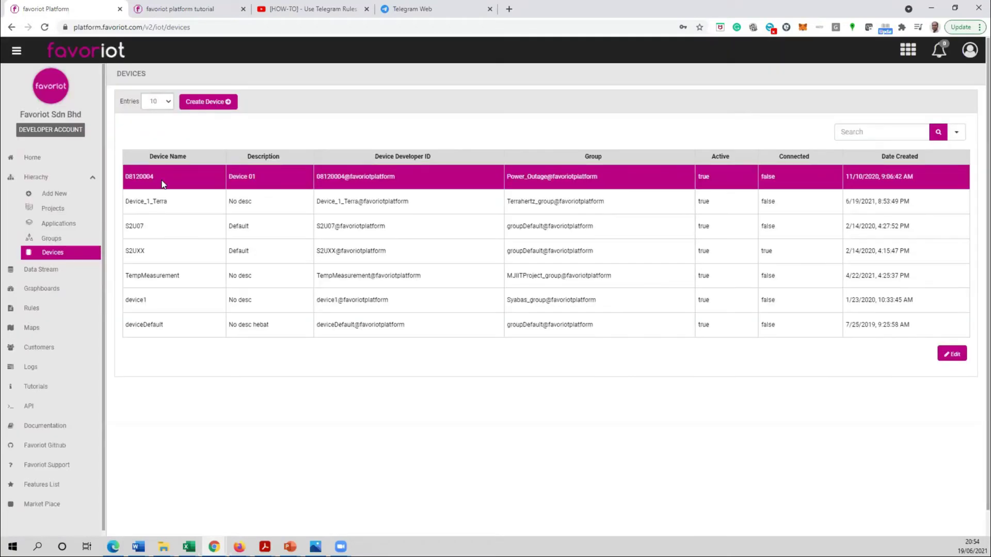
{"action": "left_click_drag", "start_coordinate": [125, 201], "coordinate": [188, 205]}
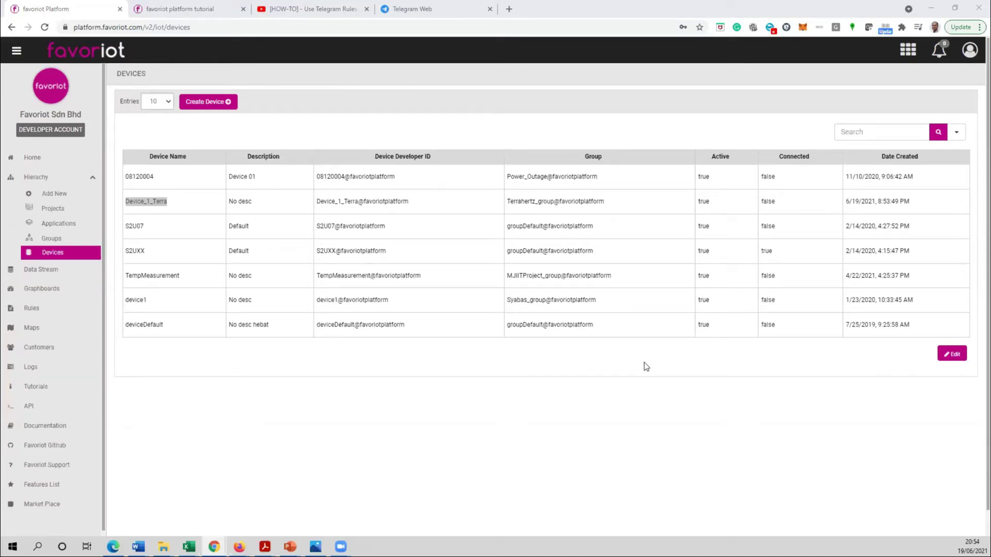
- Show the device row actions and view Device_1_Terra's details
{"action": "left_click", "coordinate": [295, 233]}
{"action": "left_click", "coordinate": [183, 296]}
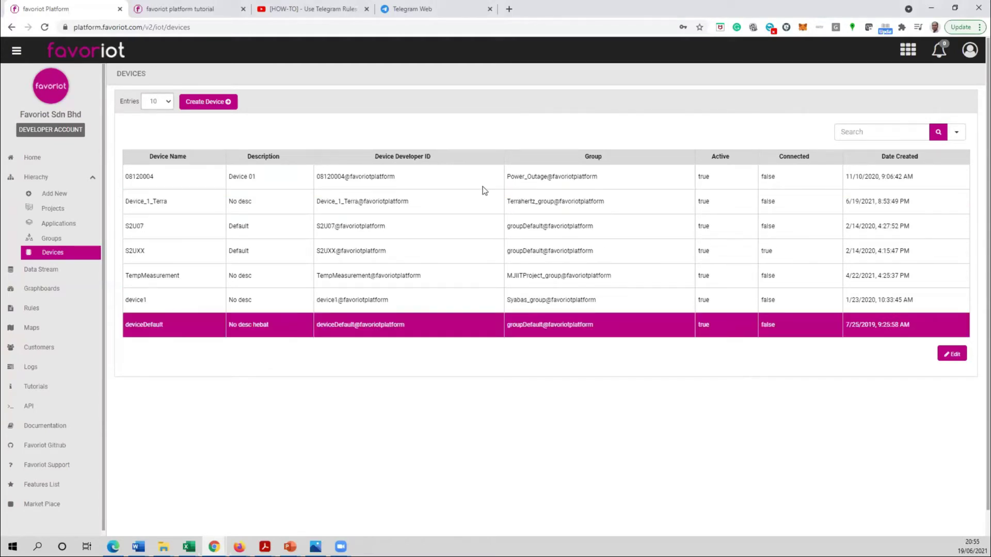
{"action": "left_click", "coordinate": [951, 354]}
{"action": "left_click", "coordinate": [938, 213]}
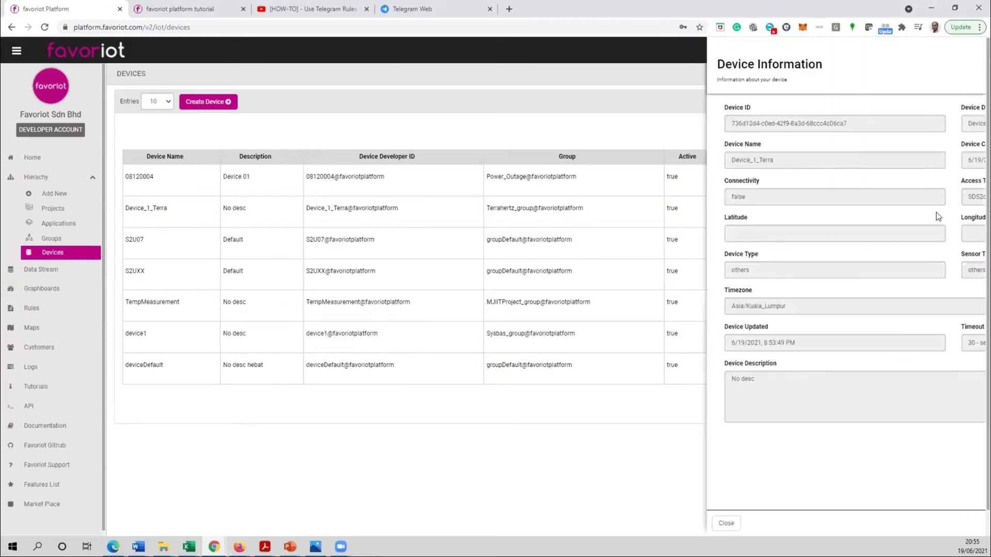
- Review Device_1_Terra's ID, empty location, type, 30-second timeout and description, then open it for editing
{"action": "left_click", "coordinate": [586, 236]}
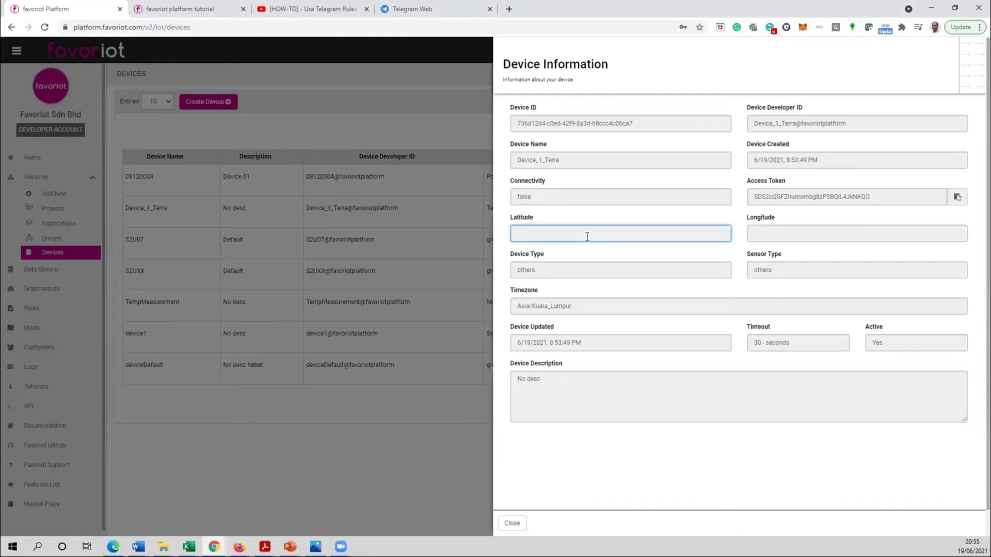
{"action": "left_click", "coordinate": [796, 233]}
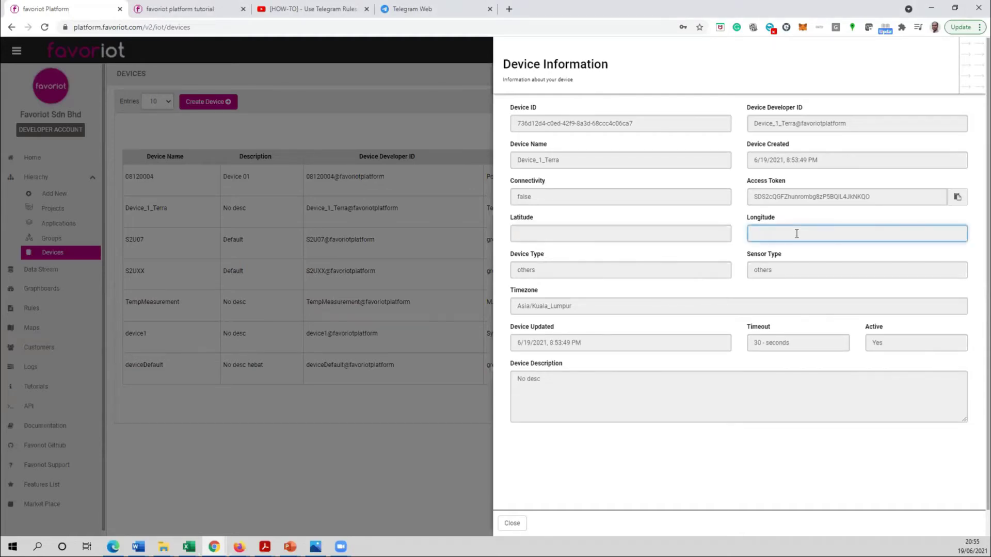
{"action": "left_click", "coordinate": [539, 236]}
{"action": "left_click", "coordinate": [830, 233]}
{"action": "left_click_drag", "start_coordinate": [516, 118], "coordinate": [673, 116]}
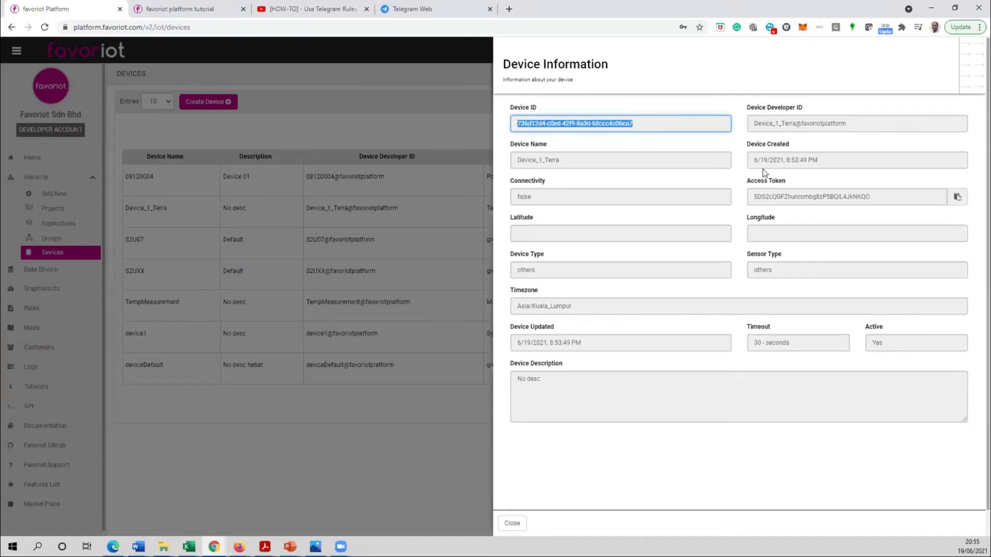
{"action": "left_click", "coordinate": [522, 272]}
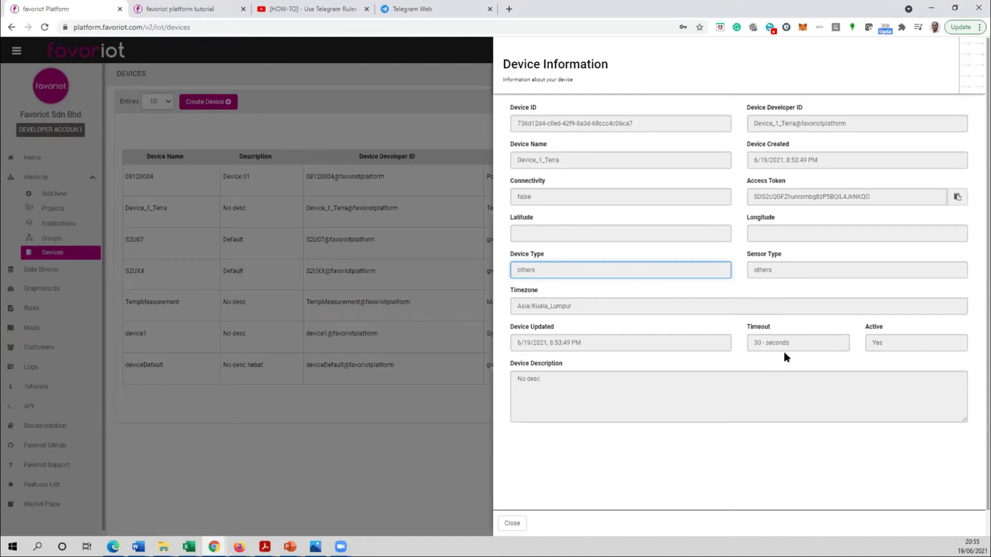
{"action": "left_click_drag", "start_coordinate": [805, 343], "coordinate": [752, 344]}
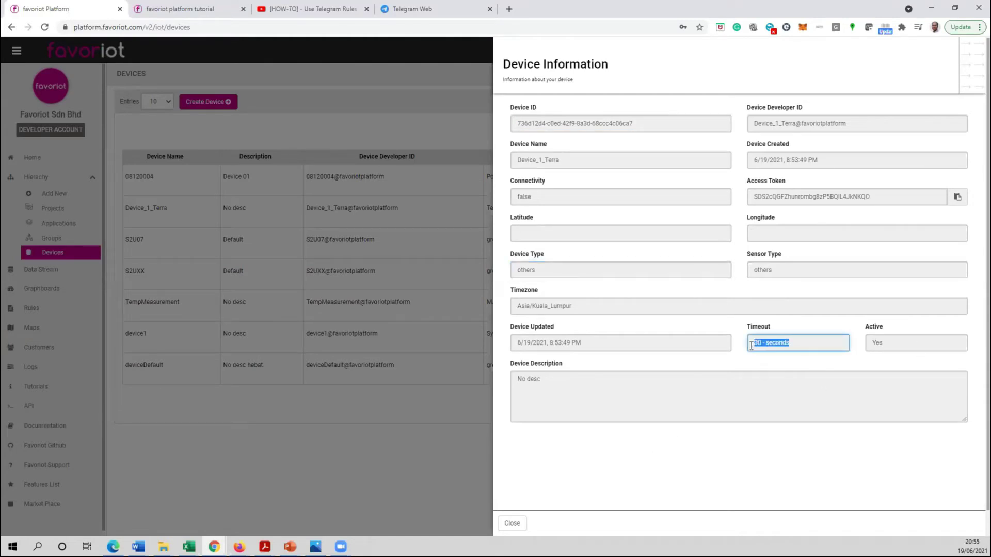
{"action": "left_click", "coordinate": [740, 381]}
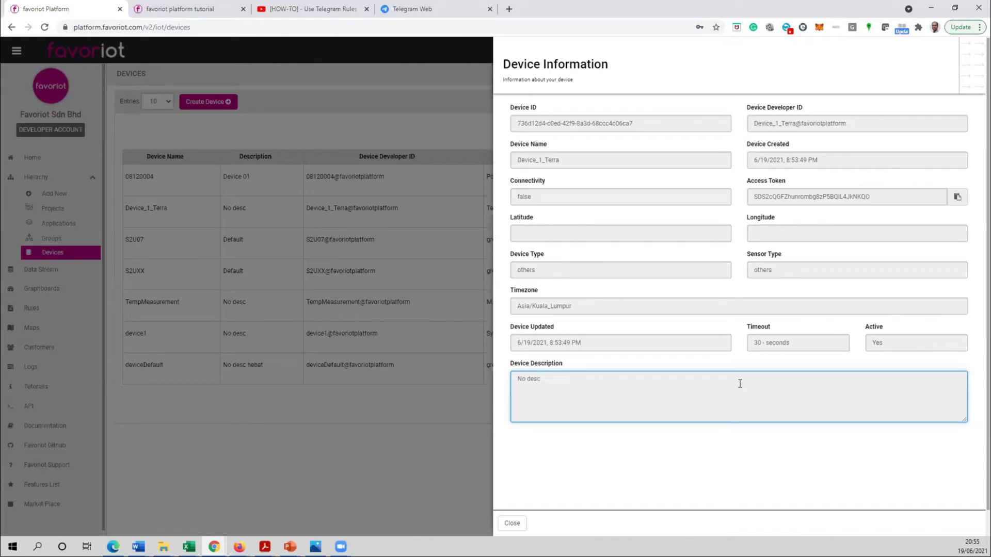
{"action": "left_click", "coordinate": [511, 523]}
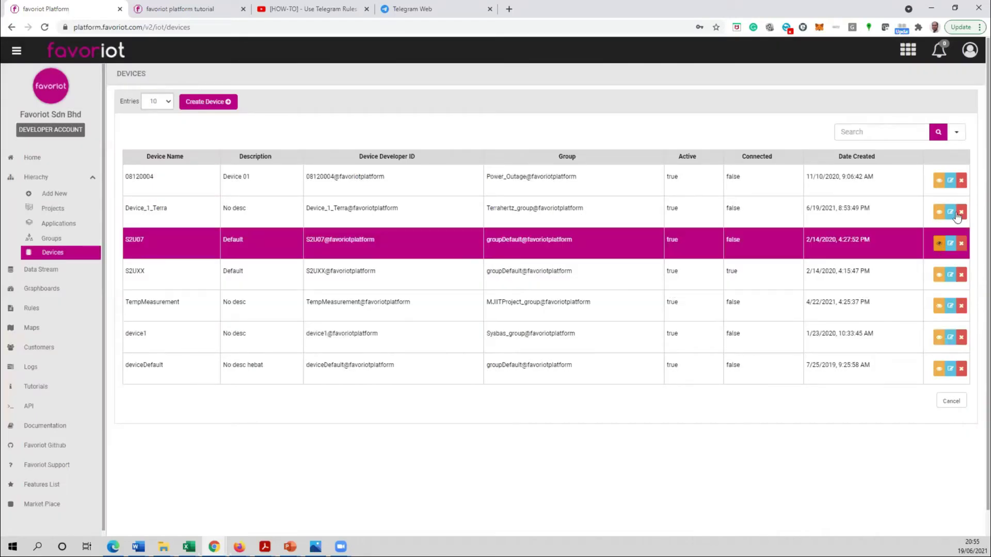
{"action": "left_click", "coordinate": [949, 212]}
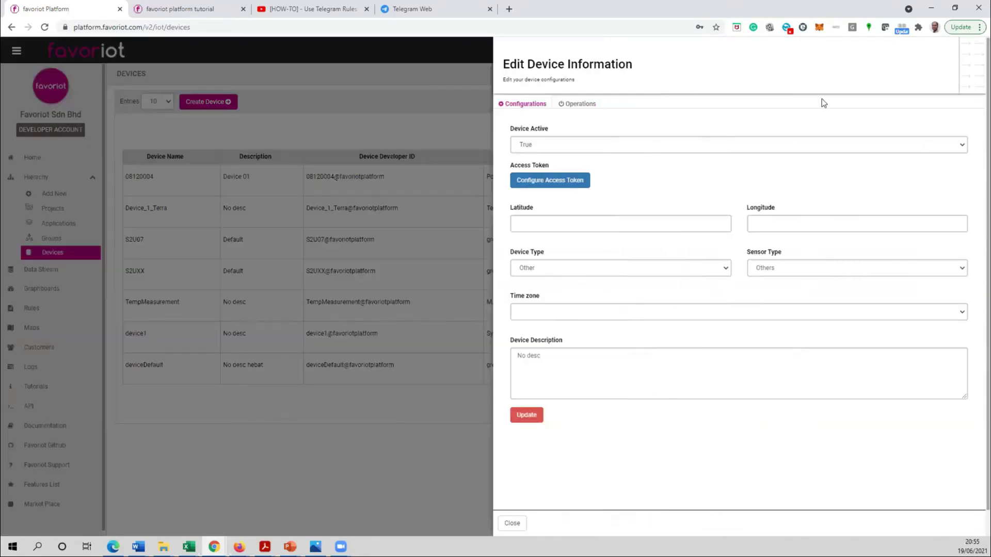
- Check the time zone list, latitude/longitude and the 30-second timeout unchanged, then close the editor
{"action": "left_click", "coordinate": [673, 311]}
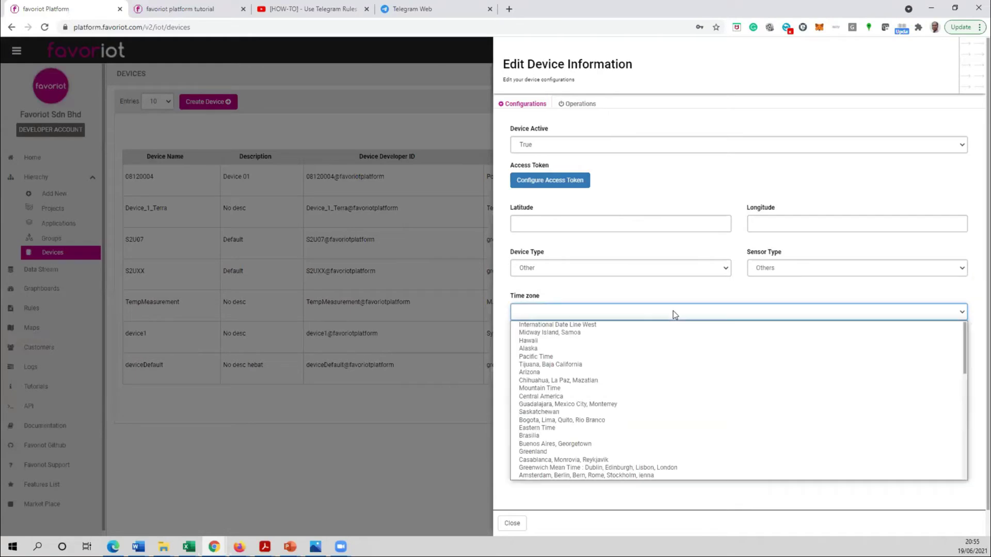
{"action": "left_click", "coordinate": [678, 191]}
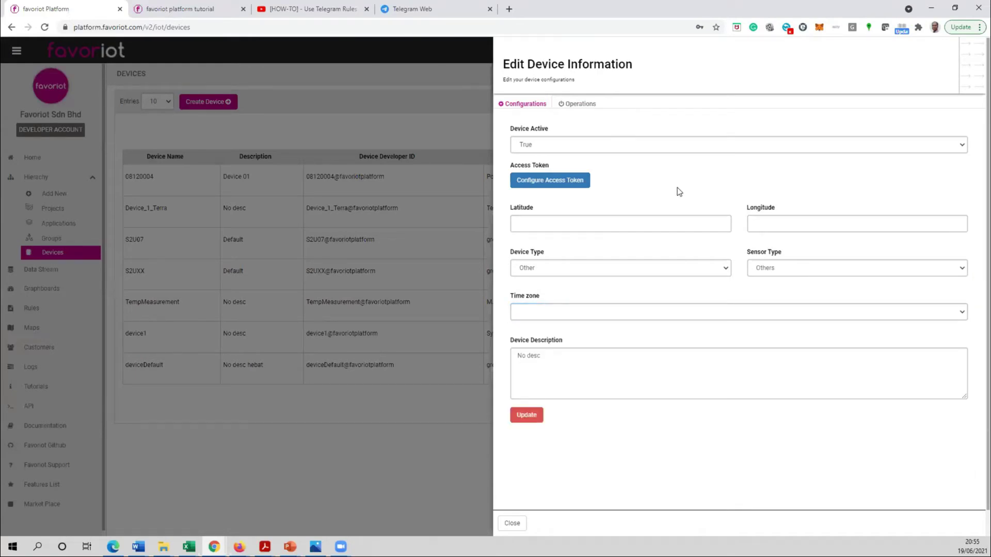
{"action": "left_click", "coordinate": [657, 218]}
{"action": "left_click", "coordinate": [807, 218]}
{"action": "left_click", "coordinate": [681, 184]}
{"action": "left_click", "coordinate": [578, 103]}
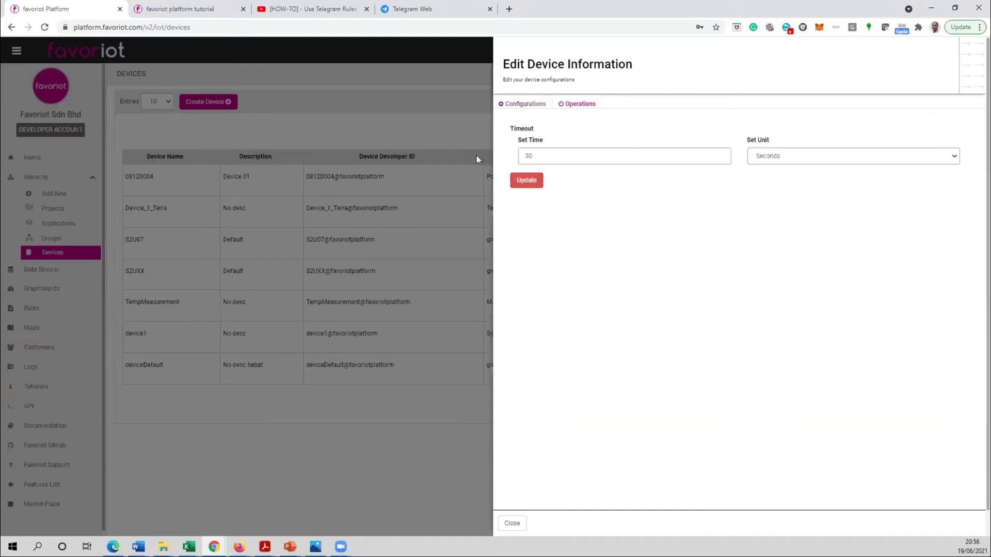
{"action": "left_click", "coordinate": [534, 156]}
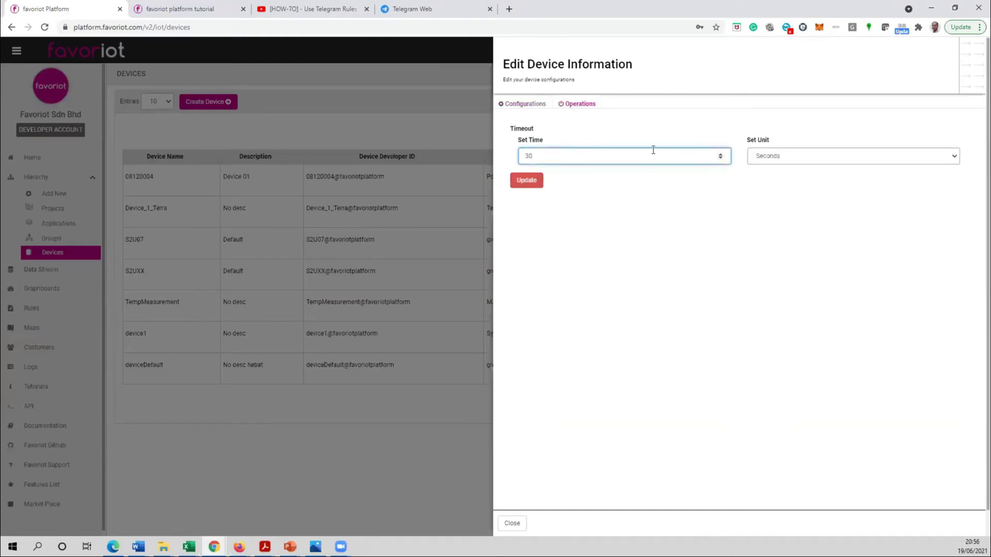
{"action": "left_click", "coordinate": [512, 524]}
{"action": "left_click", "coordinate": [334, 364]}
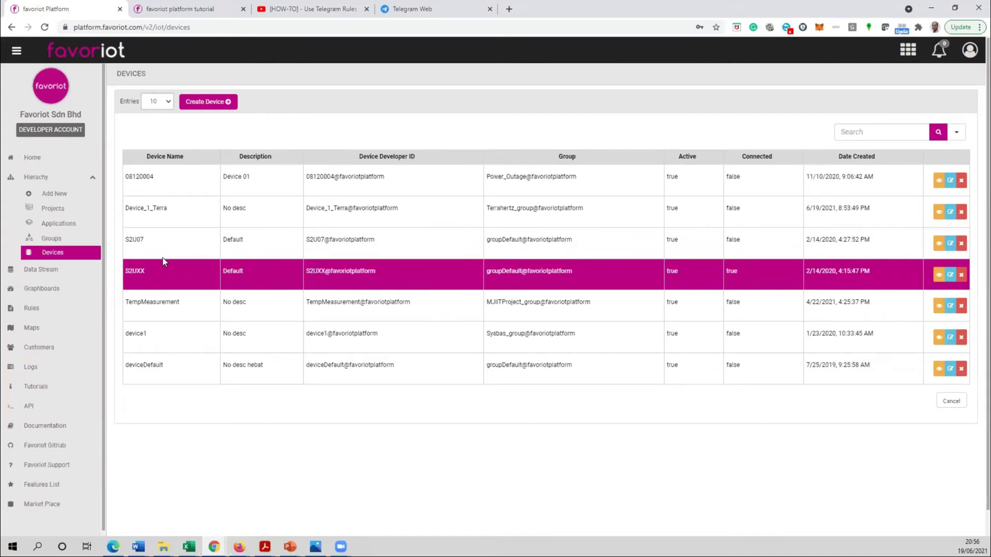
- Highlight Device_1_Terra's developer ID, then open the profile menu with Account Setting and Logout
{"action": "left_click_drag", "start_coordinate": [307, 207], "coordinate": [418, 206]}
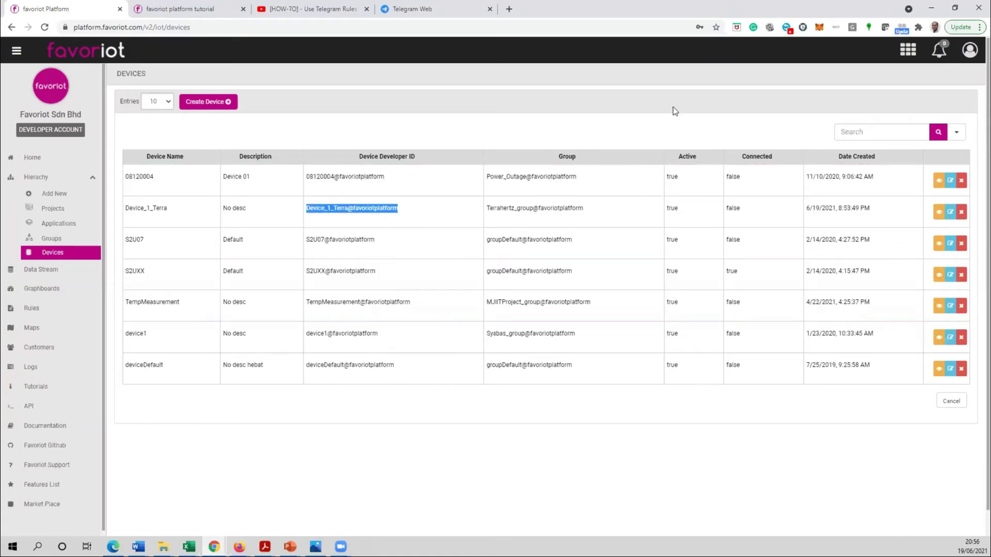
{"action": "left_click", "coordinate": [689, 121]}
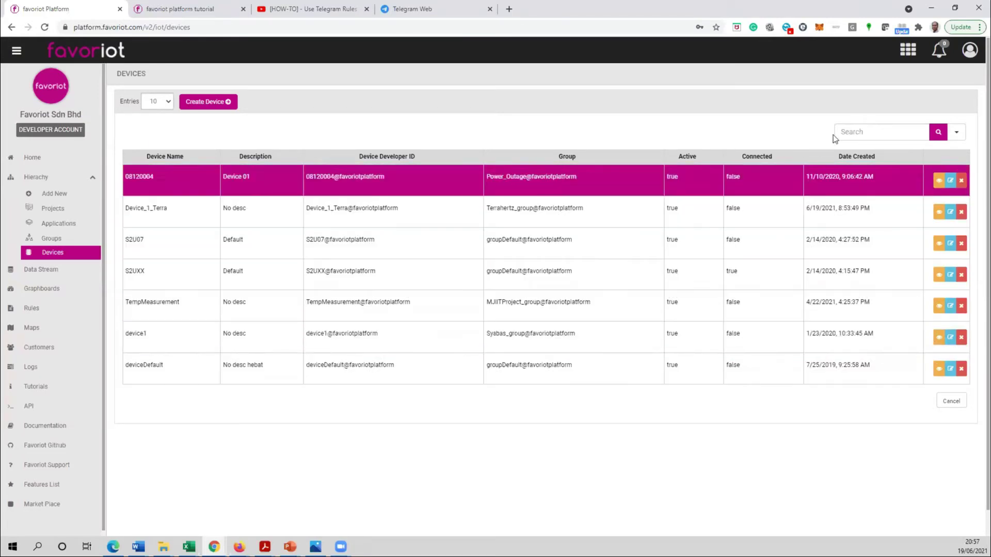
{"action": "left_click", "coordinate": [969, 55]}
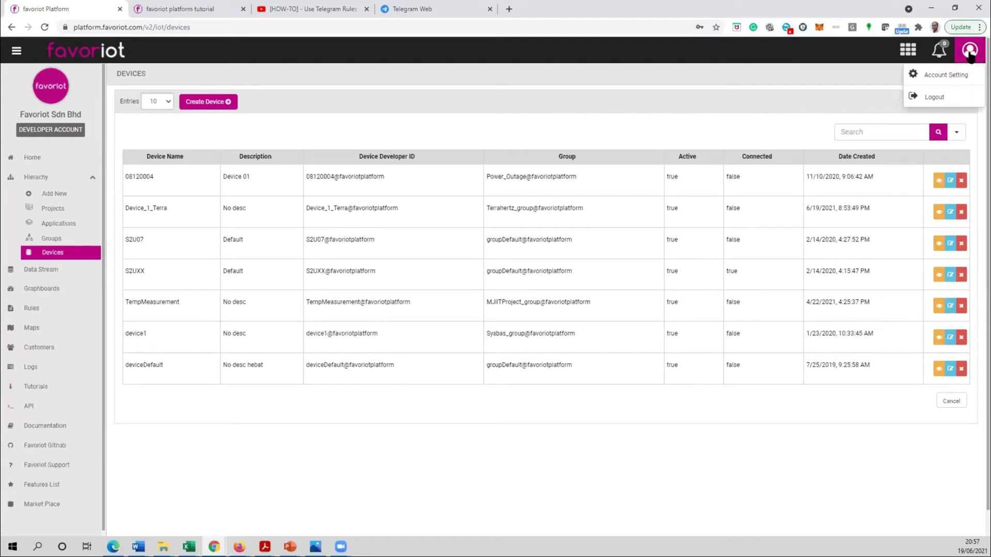
- Open Account Setting and look over the read/write and read-only API keys
{"action": "left_click", "coordinate": [950, 81]}
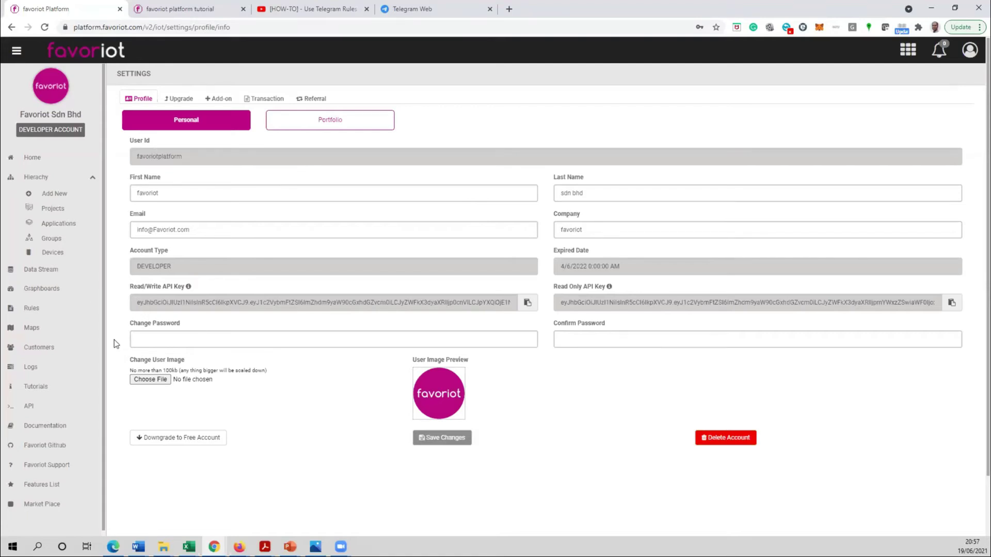
{"action": "left_click_drag", "start_coordinate": [132, 299], "coordinate": [517, 297]}
{"action": "left_click", "coordinate": [390, 287]}
{"action": "left_click_drag", "start_coordinate": [600, 301], "coordinate": [939, 305]}
{"action": "left_click", "coordinate": [767, 287]}
- Browse the Upgrade, Add-on, Transaction and Referral tabs, ending on Profile
{"action": "left_click", "coordinate": [178, 101]}
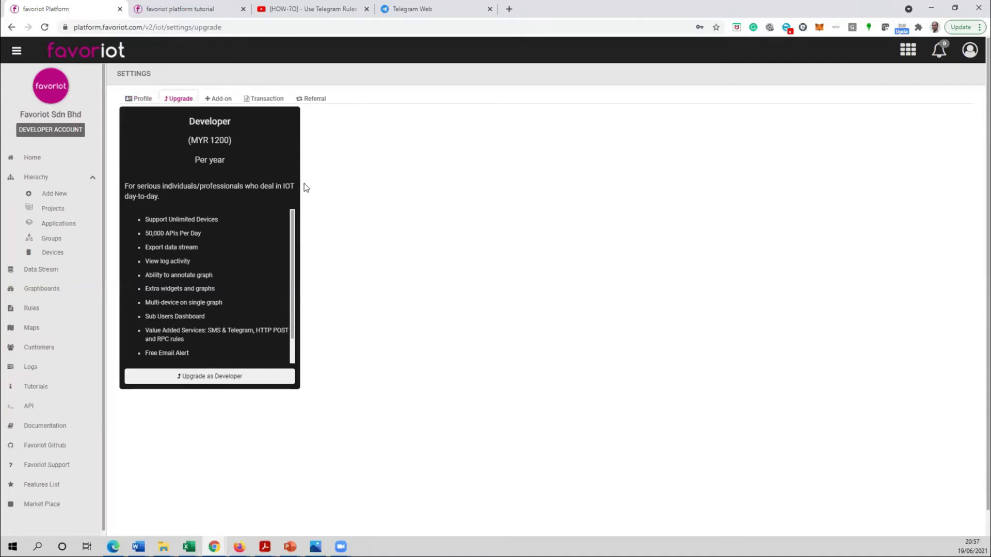
{"action": "left_click", "coordinate": [219, 98]}
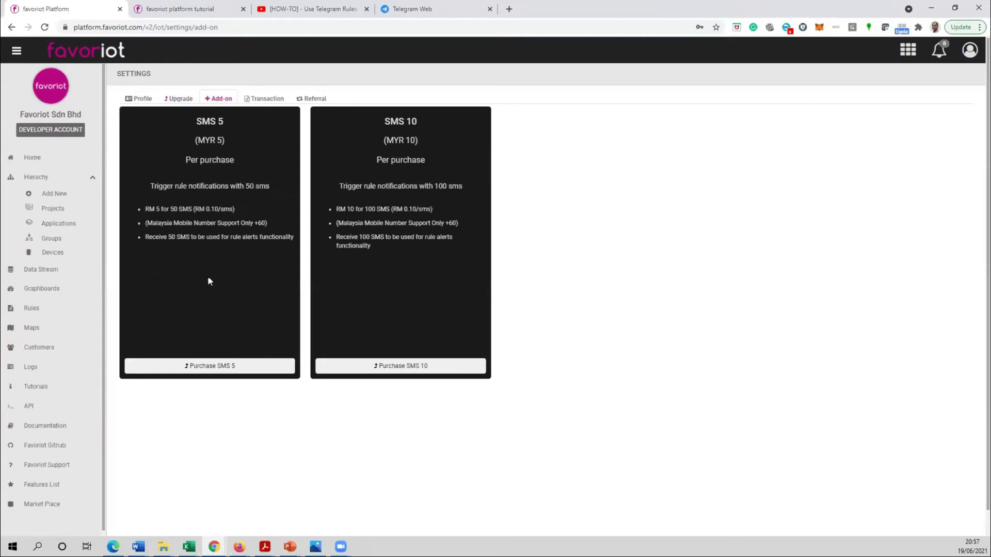
{"action": "left_click", "coordinate": [262, 99]}
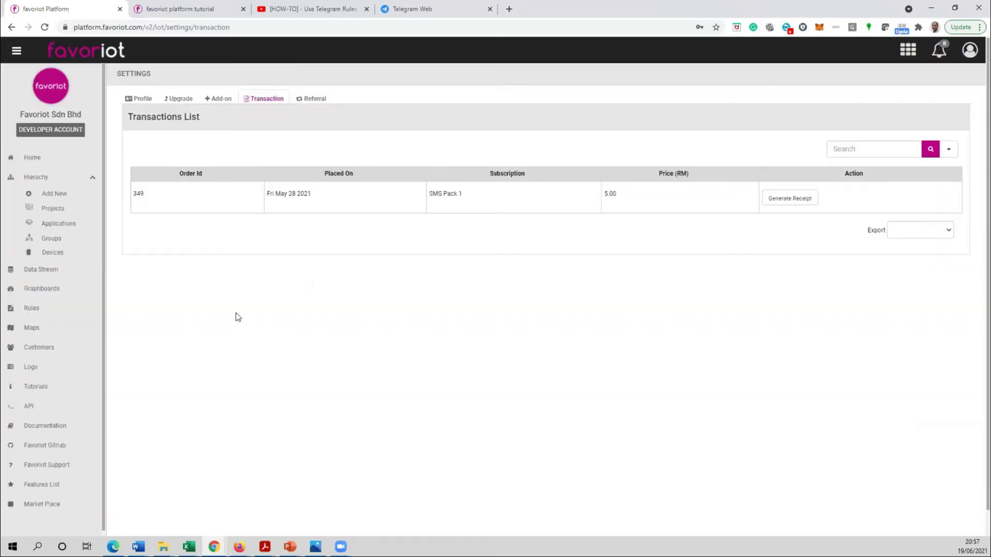
{"action": "left_click", "coordinate": [316, 99]}
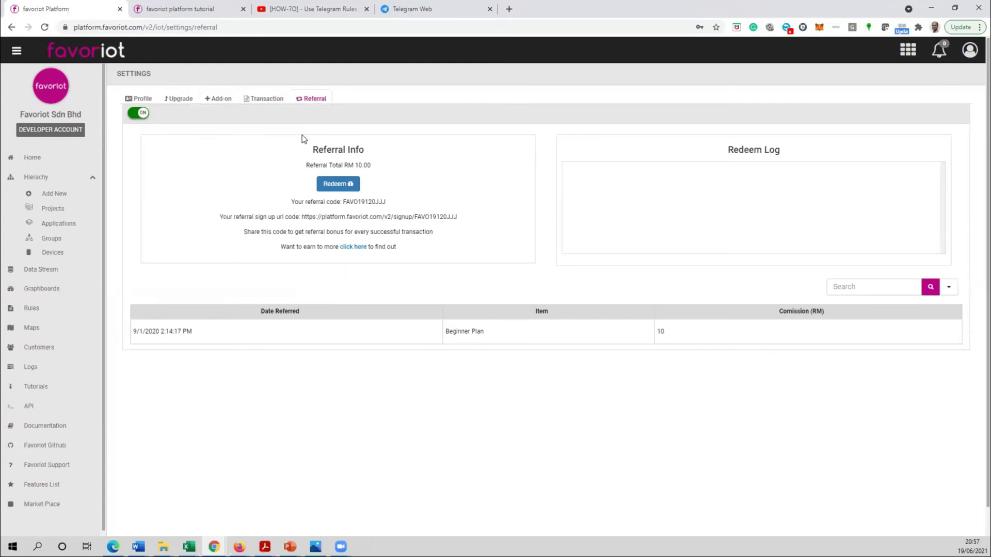
{"action": "left_click", "coordinate": [138, 98]}
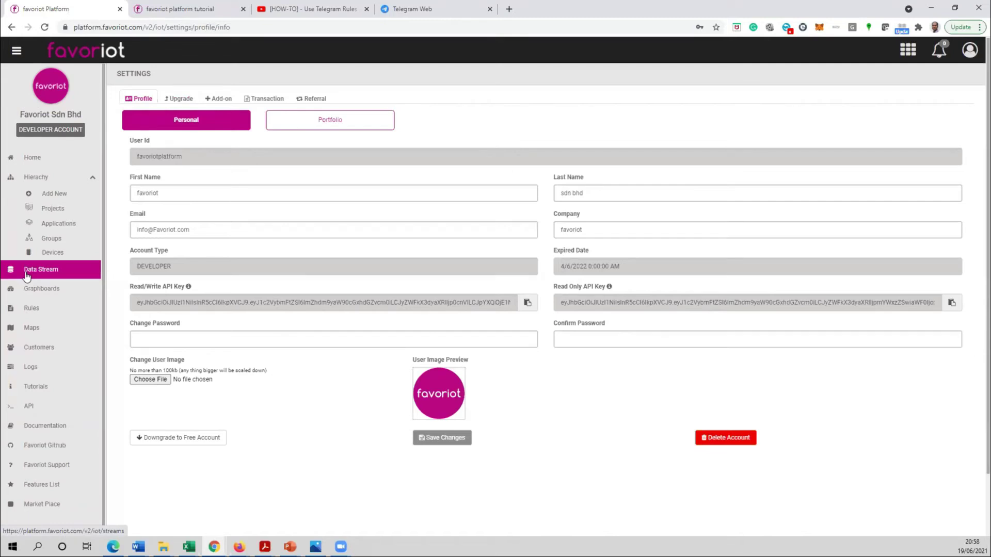
- Go to Data Stream and highlight the newest S2UXX reading's sensor data
{"action": "left_click", "coordinate": [26, 275]}
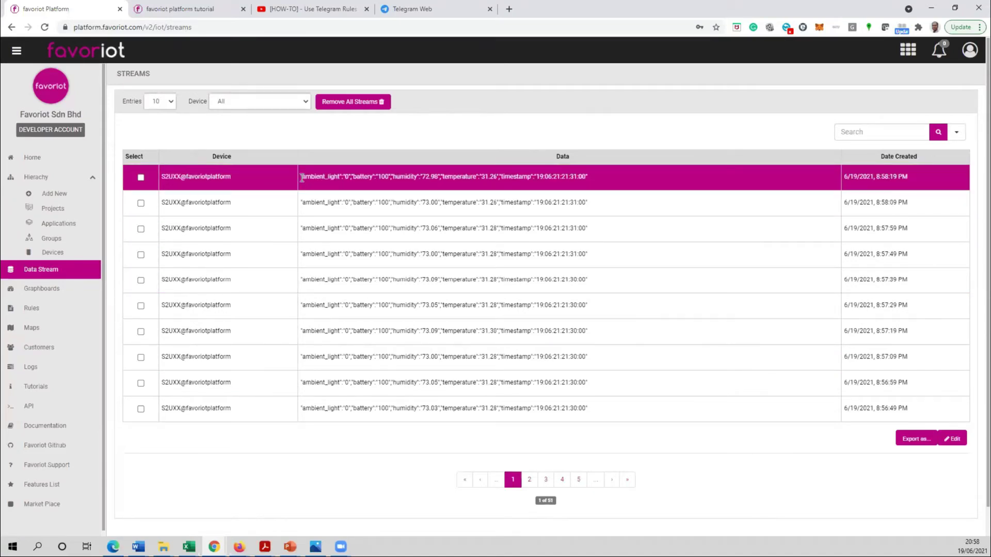
{"action": "left_click_drag", "start_coordinate": [302, 177], "coordinate": [596, 174]}
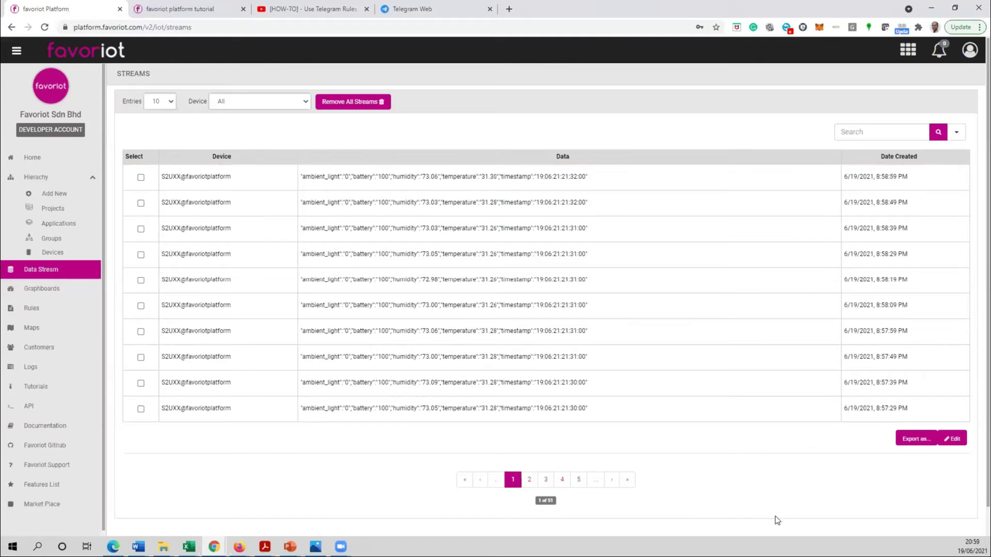
- Page through the stream records and preview the export options (device list, Custom Range dates) without exporting
{"action": "left_click", "coordinate": [543, 480]}
{"action": "left_click", "coordinate": [514, 479]}
{"action": "left_click", "coordinate": [917, 439]}
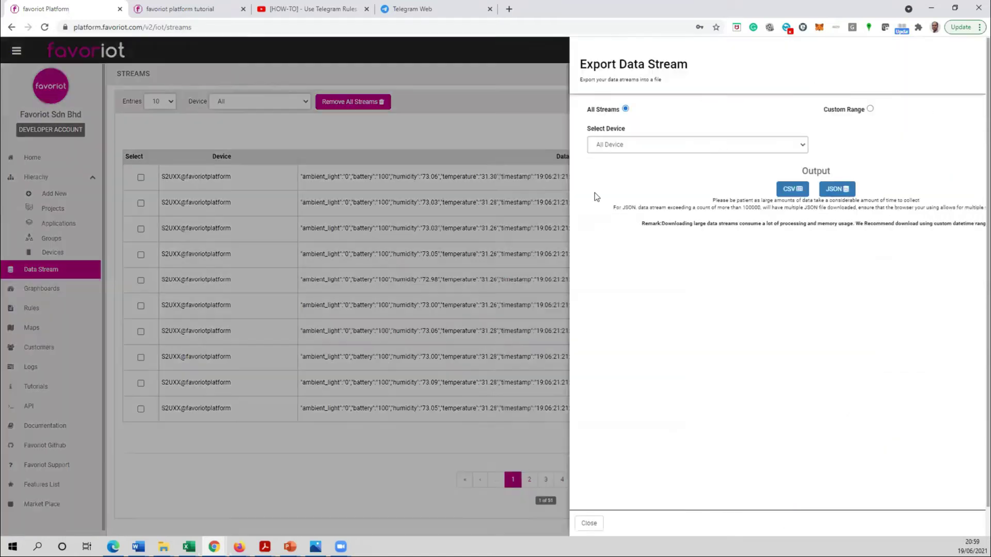
{"action": "left_click", "coordinate": [720, 194]}
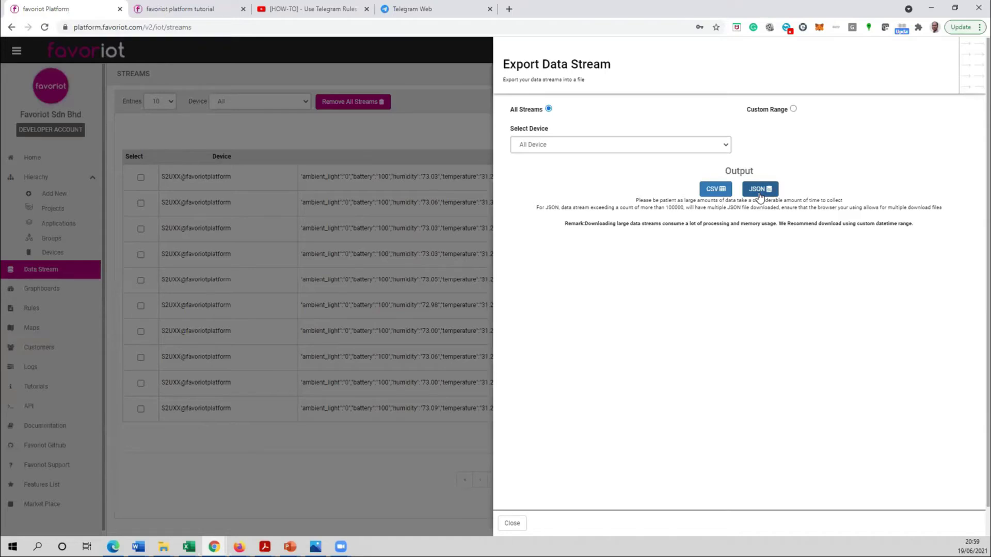
{"action": "left_click", "coordinate": [654, 147]}
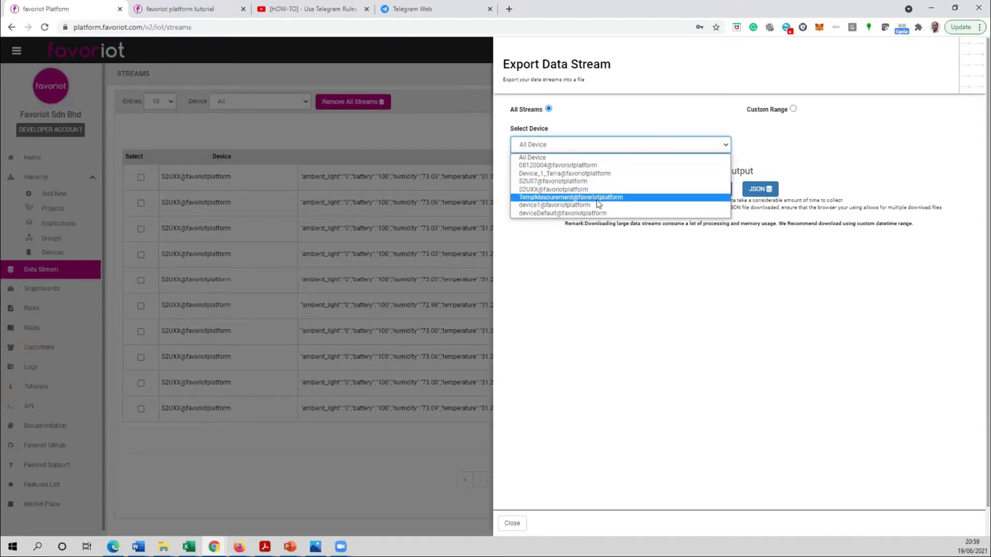
{"action": "left_click", "coordinate": [571, 323]}
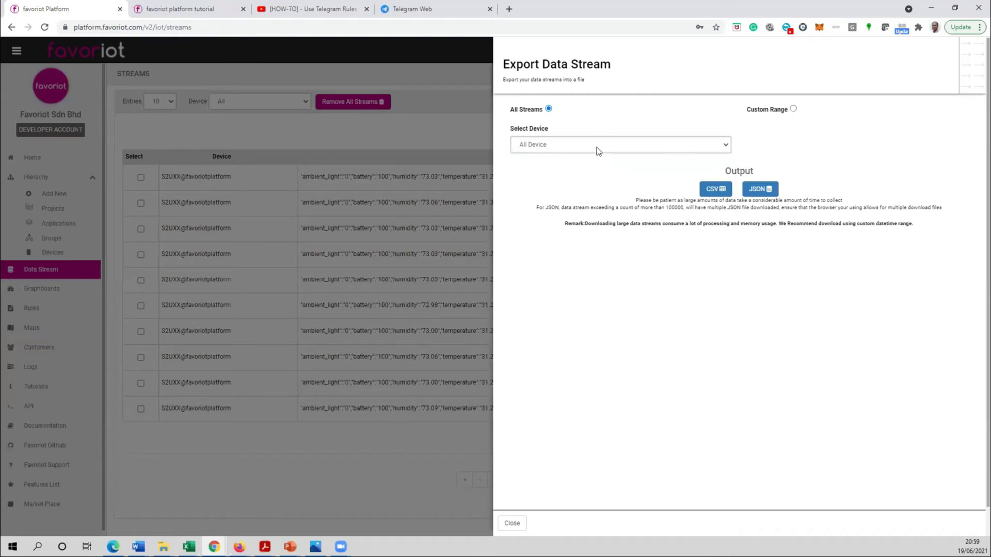
{"action": "left_click", "coordinate": [791, 110]}
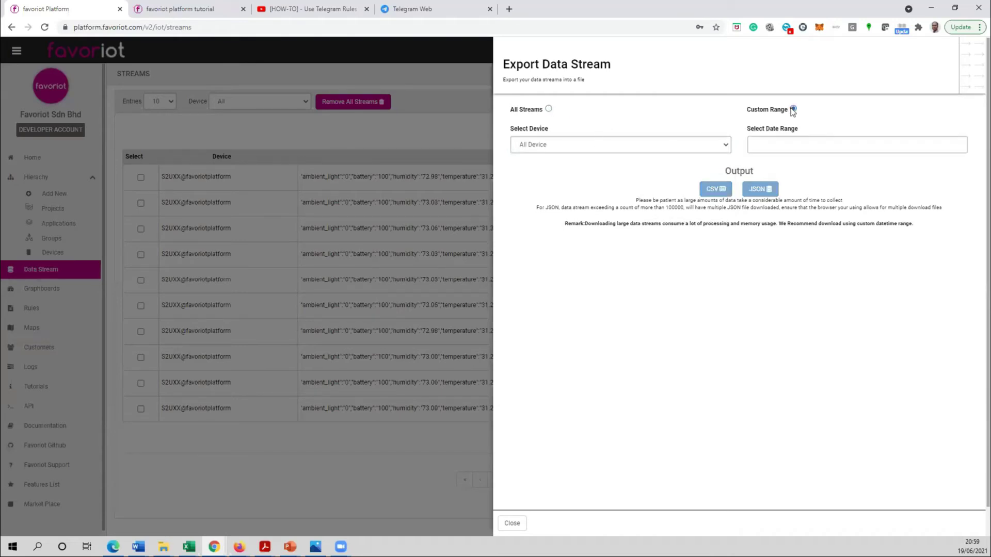
{"action": "left_click", "coordinate": [762, 146]}
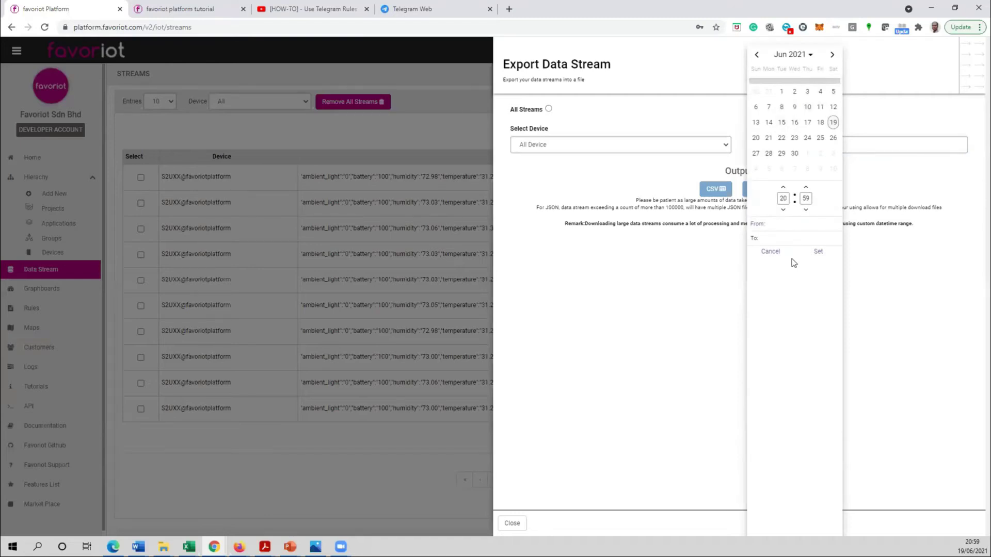
{"action": "left_click", "coordinate": [766, 254]}
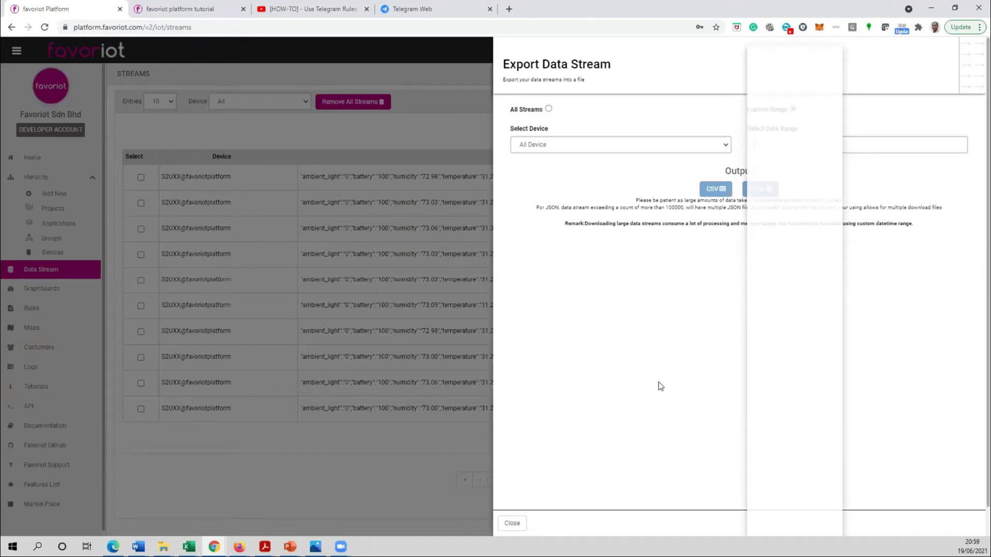
{"action": "left_click", "coordinate": [512, 523]}
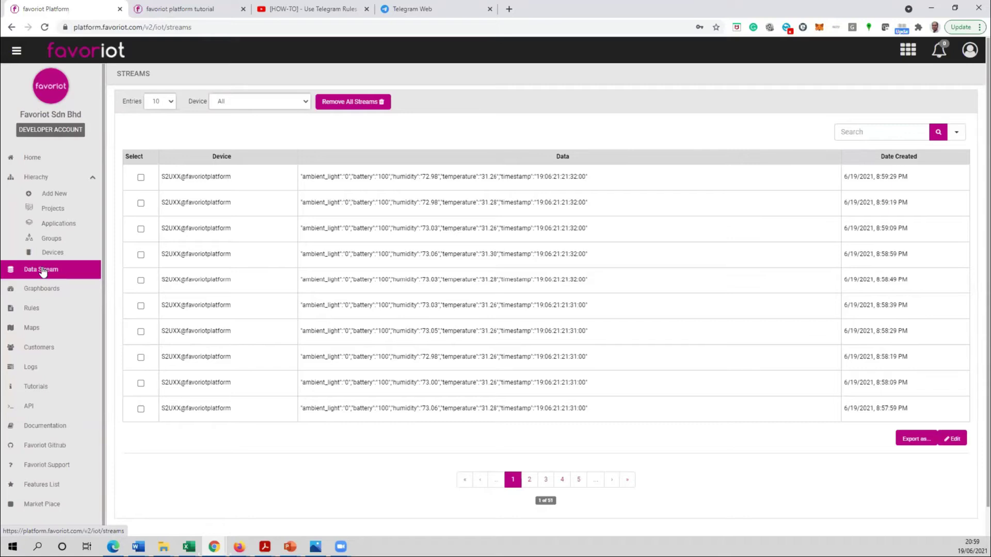
- Highlight the newest stream record's creation time, then bring up the API endpoints reference
{"action": "left_click", "coordinate": [848, 178]}
{"action": "left_click_drag", "start_coordinate": [922, 177], "coordinate": [846, 179]}
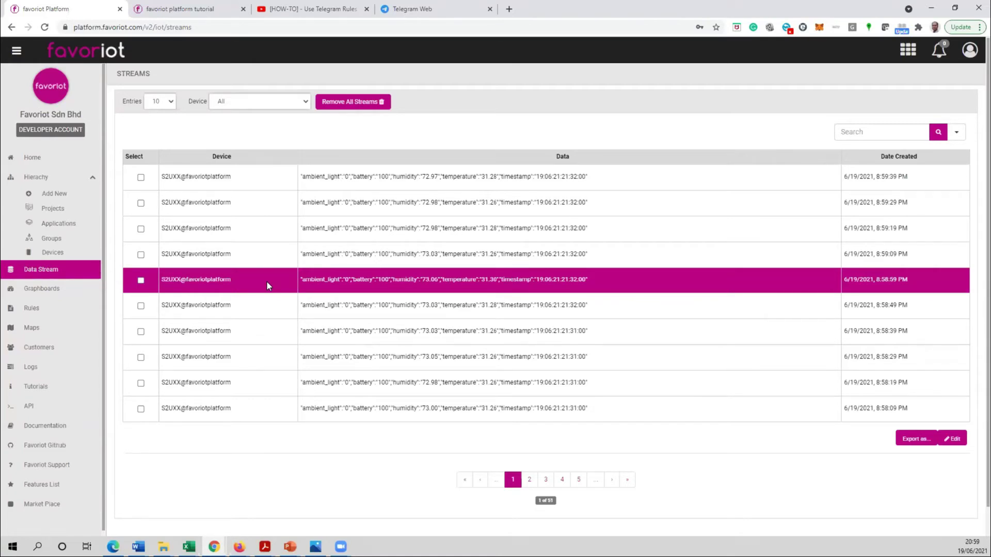
{"action": "left_click", "coordinate": [21, 411]}
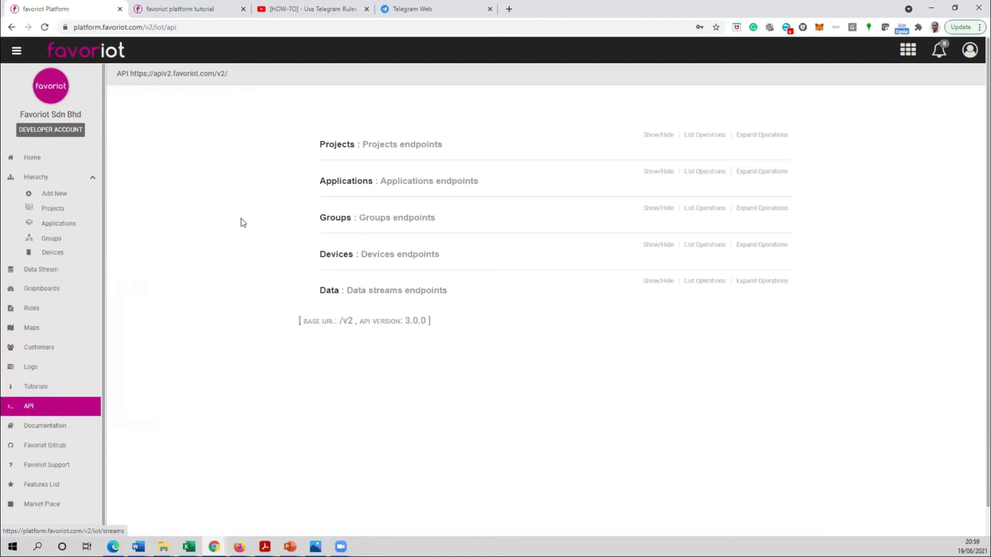
- Expand the Projects, Applications and Data endpoints and load POST /streams' Example Value JSON into the body
{"action": "left_click", "coordinate": [337, 145]}
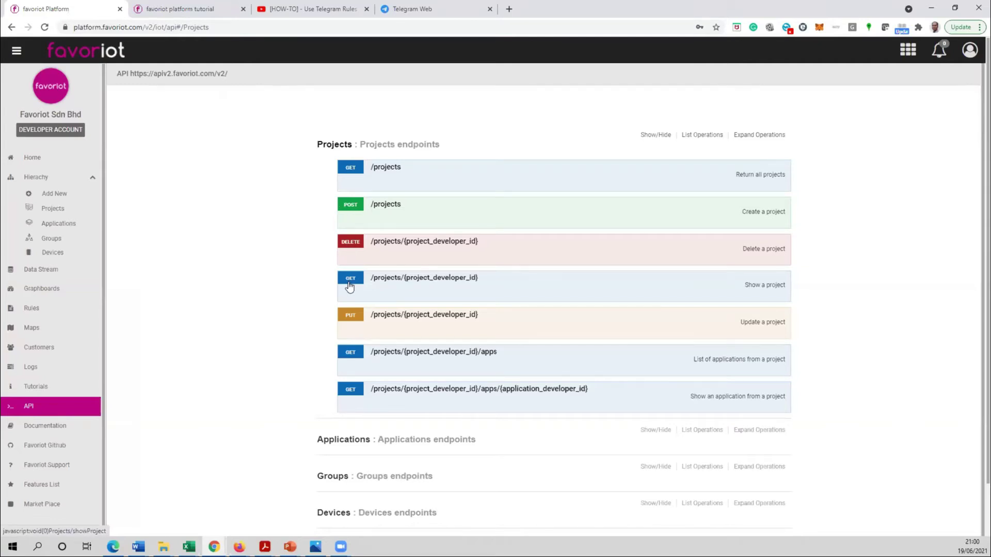
{"action": "left_click", "coordinate": [338, 437]}
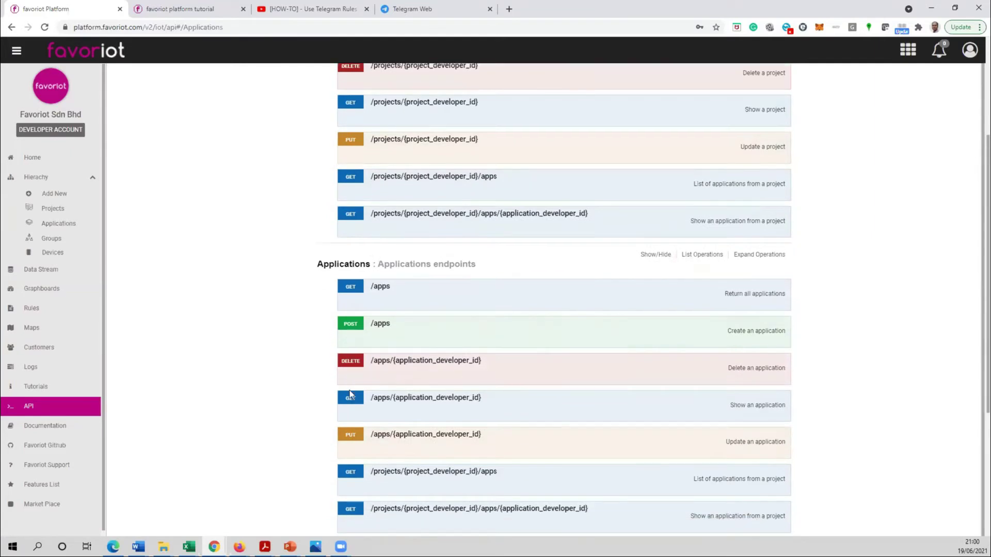
{"action": "left_click", "coordinate": [327, 490]}
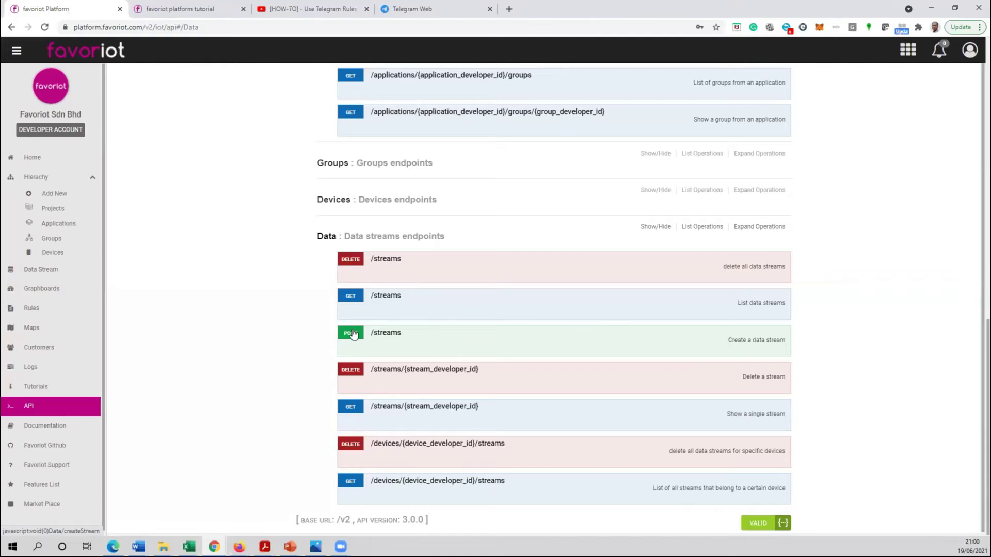
{"action": "left_click", "coordinate": [353, 335]}
{"action": "scroll", "coordinate": [412, 389], "scroll_direction": "down", "scroll_amount": 2}
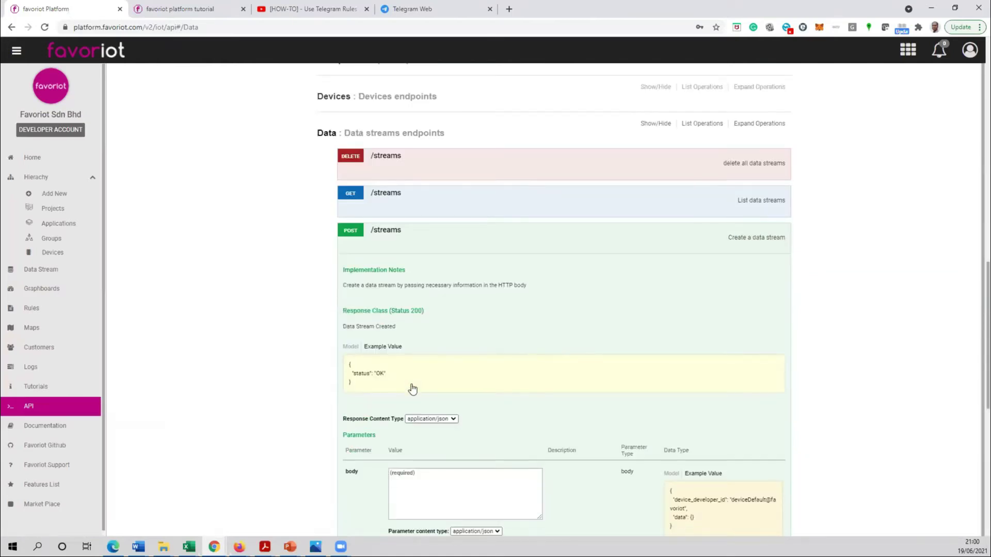
{"action": "scroll", "coordinate": [385, 287], "scroll_direction": "down", "scroll_amount": 2}
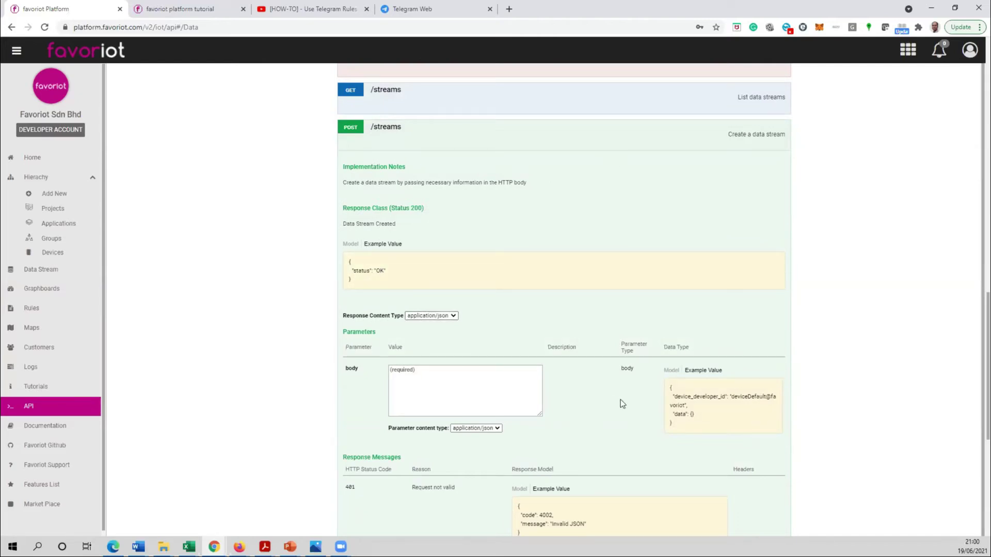
{"action": "scroll", "coordinate": [421, 361], "scroll_direction": "down", "scroll_amount": 1}
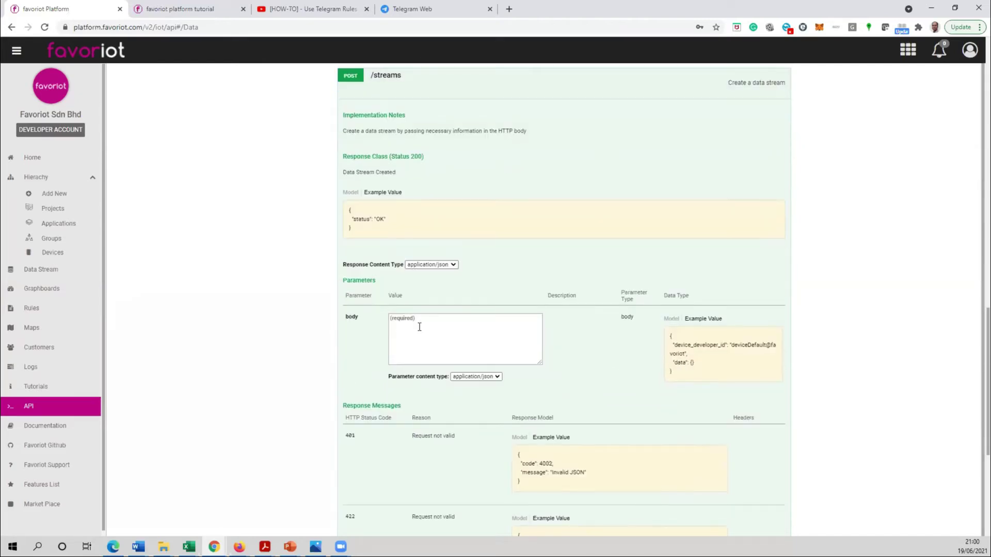
{"action": "left_click", "coordinate": [690, 351]}
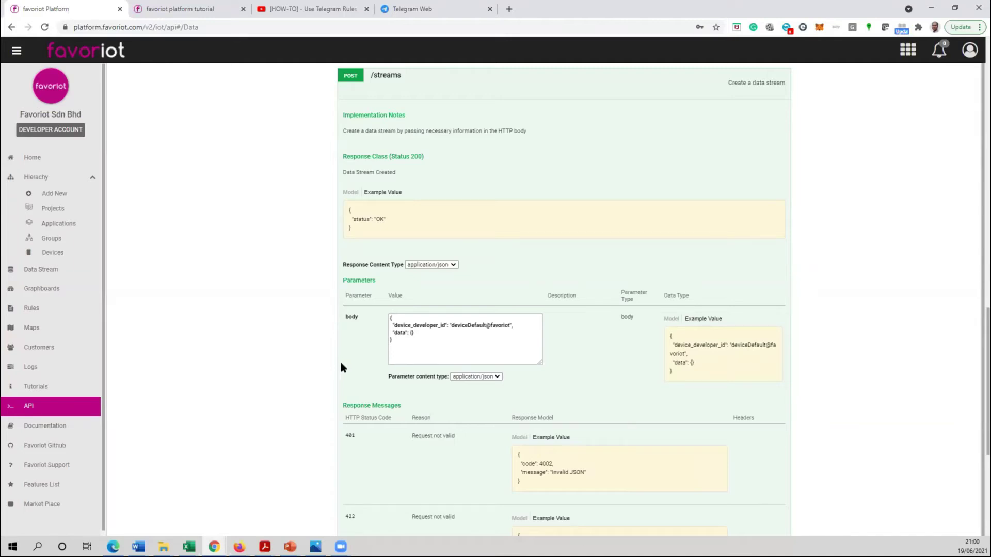
- Open the Devices page in a second tab and select Device_1_Terra's developer ID
{"action": "right_click", "coordinate": [66, 257]}
{"action": "left_click", "coordinate": [90, 264]}
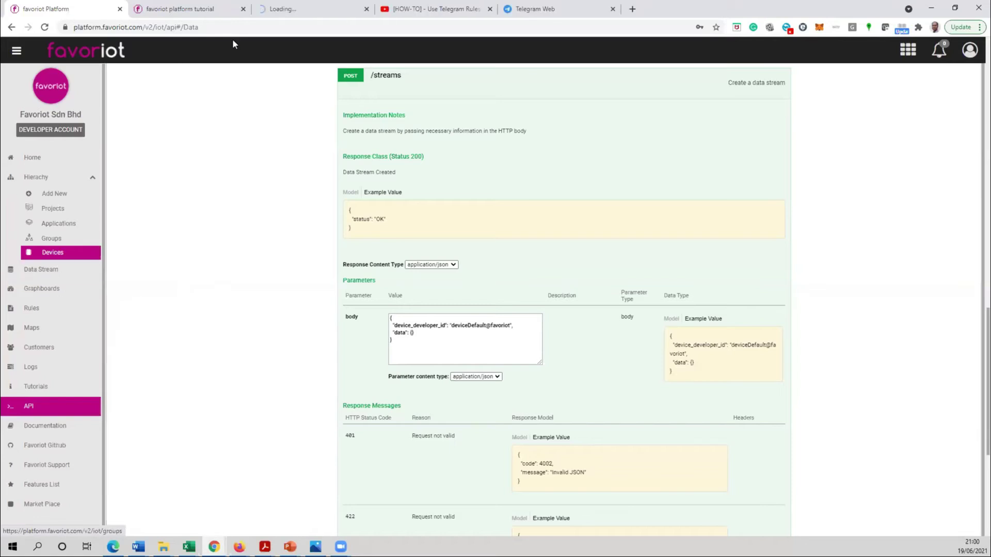
{"action": "left_click_drag", "start_coordinate": [289, 9], "coordinate": [193, 11]}
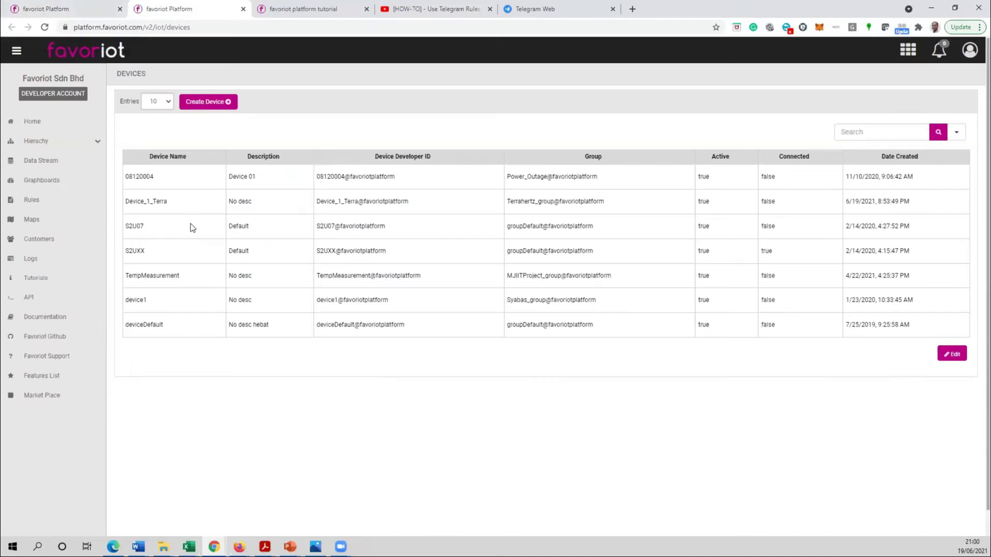
{"action": "left_click", "coordinate": [331, 202]}
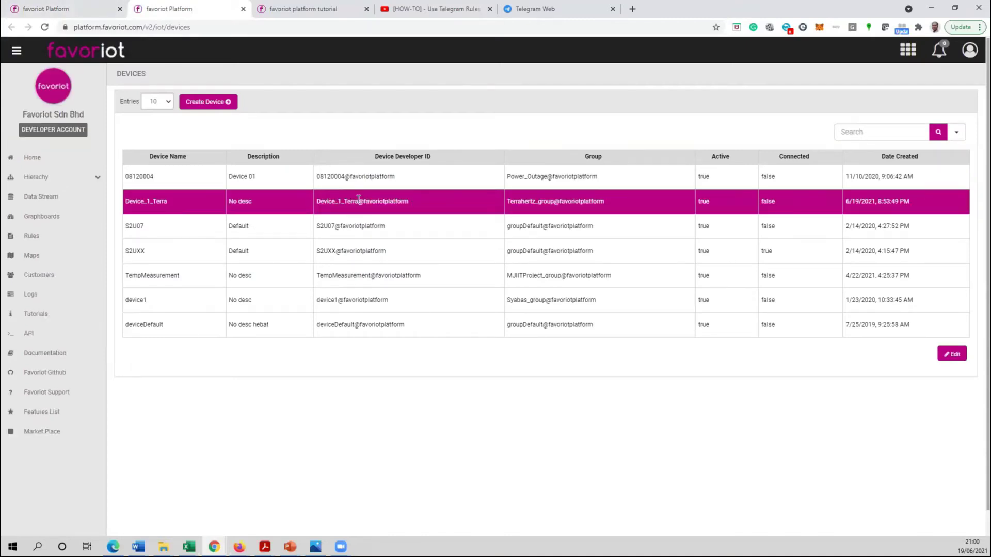
{"action": "left_click_drag", "start_coordinate": [318, 201], "coordinate": [412, 202]}
{"action": "key", "text": "ctrl+c"}
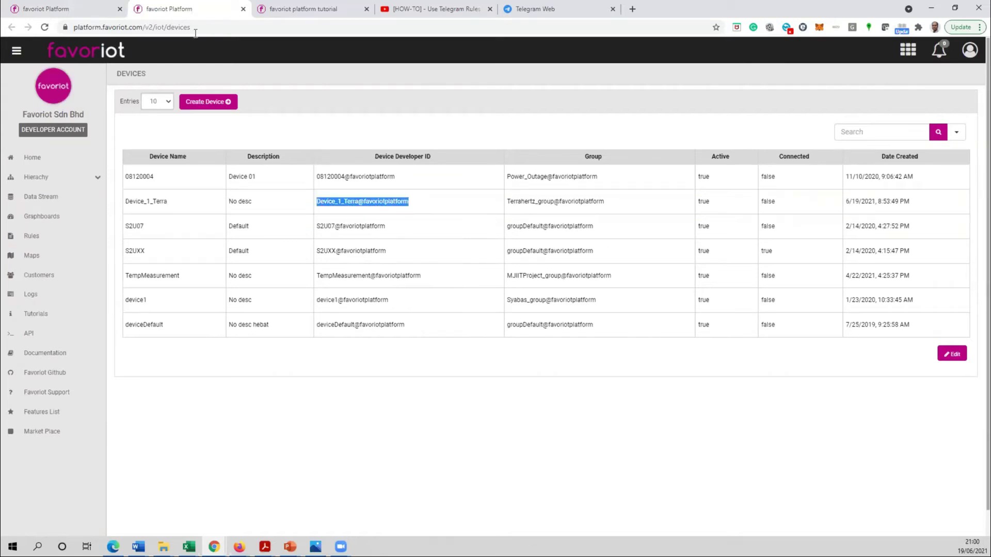
- Replace deviceDefault@favoriot in the request body with the copied Device_1_Terra developer ID
{"action": "left_click", "coordinate": [62, 9]}
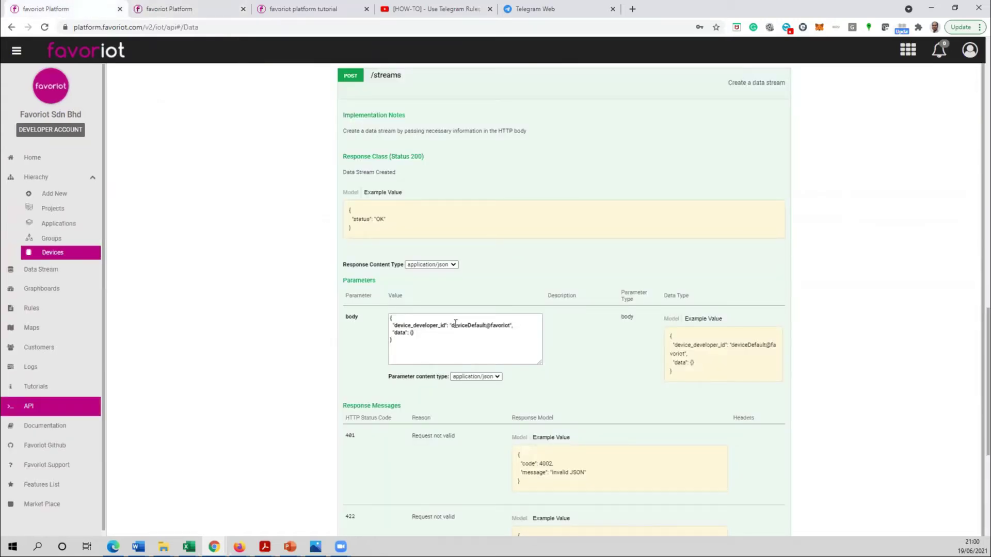
{"action": "left_click_drag", "start_coordinate": [451, 324], "coordinate": [511, 327]}
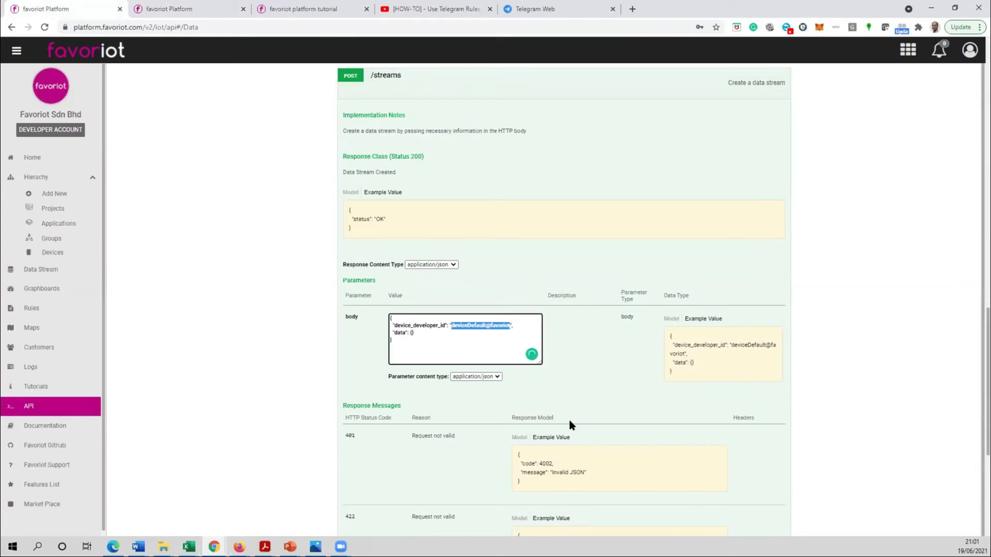
{"action": "key", "text": "ctrl+v"}
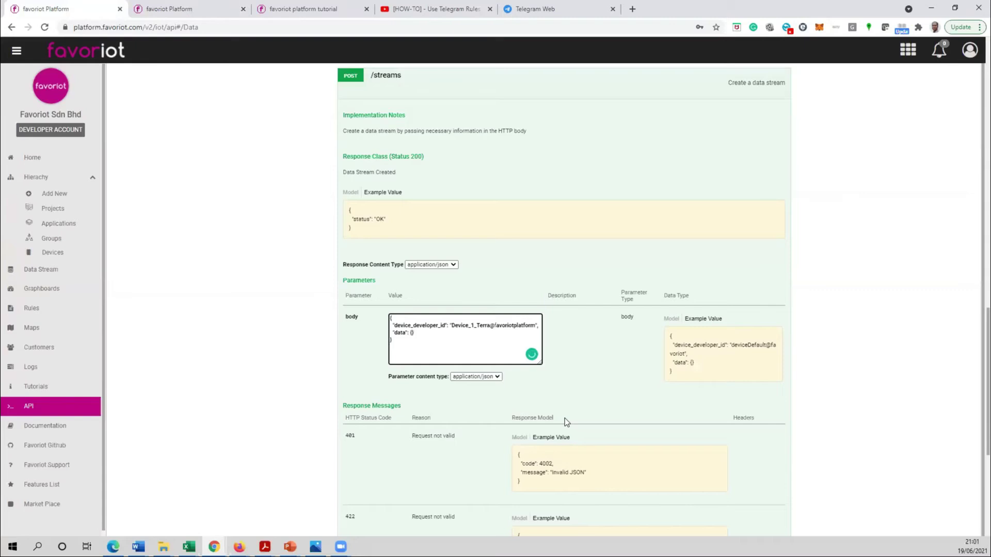
{"action": "left_click", "coordinate": [412, 332]}
- Enlarge the page and enter "temp":"40" inside the body's data object
{"action": "key", "text": "ctrl+plus"}
{"action": "key", "text": "ctrl+plus"}
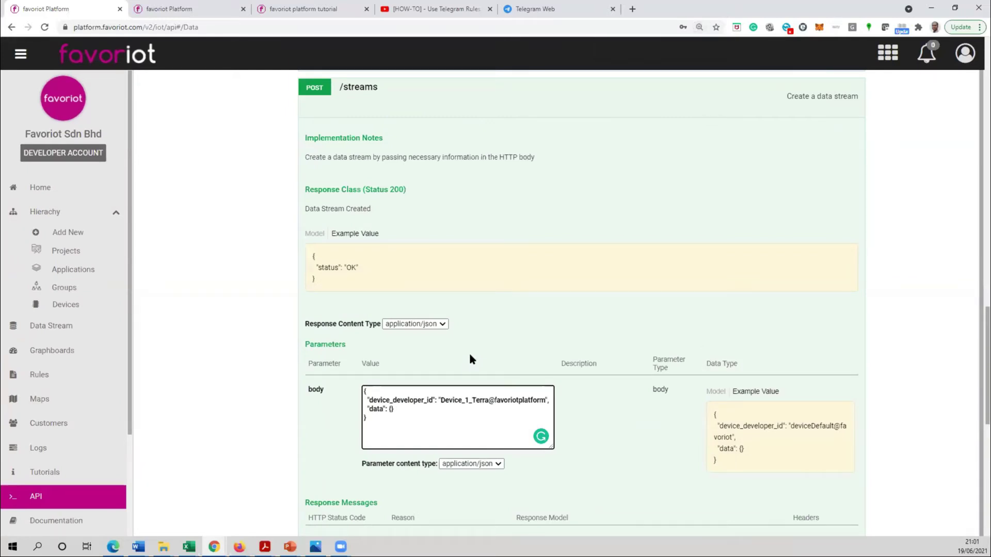
{"action": "type", "text": "\""}
{"action": "type", "text": "temp\":\"40"}
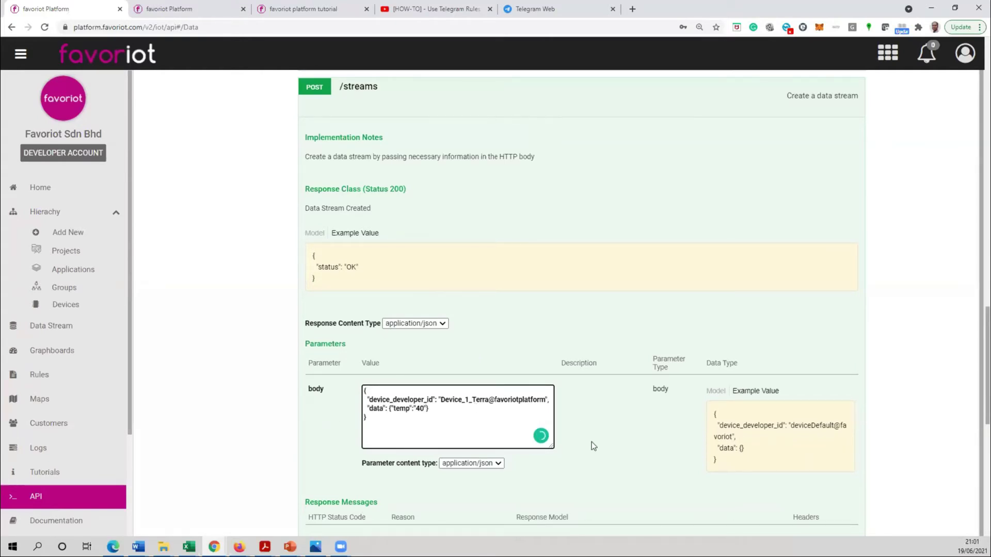
- Send the POST /streams request and confirm the 201 "A stream created" response
{"action": "scroll", "coordinate": [299, 443], "scroll_direction": "down", "scroll_amount": 7}
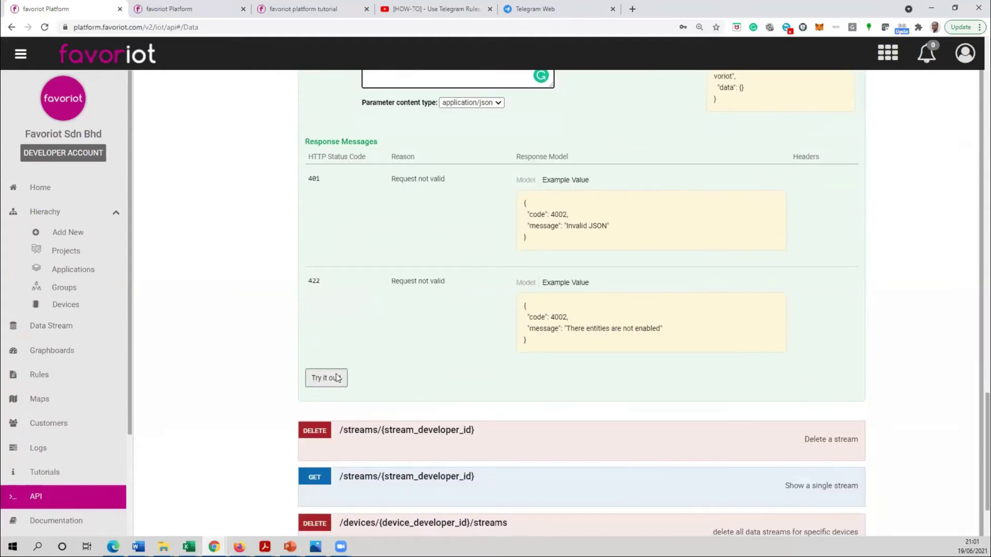
{"action": "left_click", "coordinate": [328, 380]}
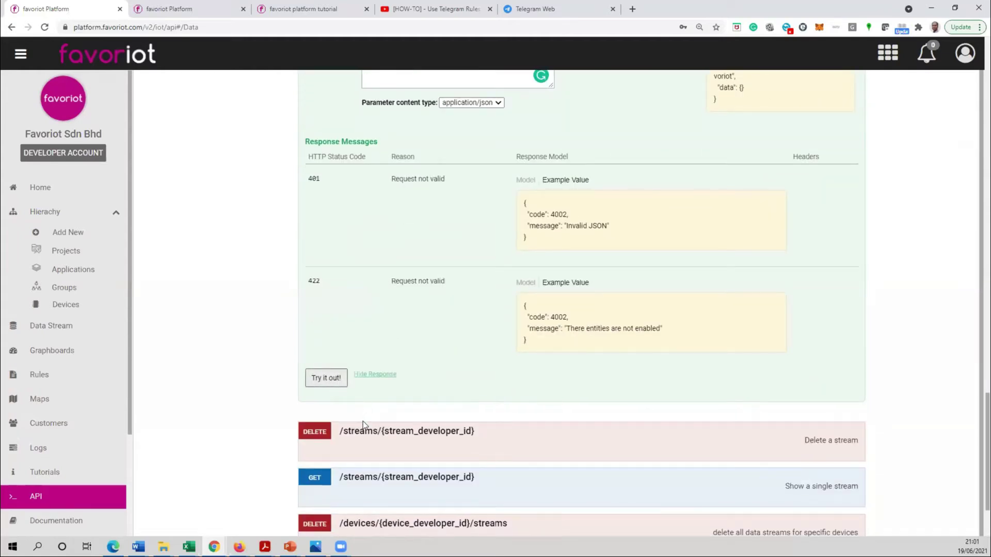
{"action": "scroll", "coordinate": [357, 449], "scroll_direction": "down", "scroll_amount": 3}
{"action": "left_click_drag", "start_coordinate": [320, 431], "coordinate": [441, 461]}
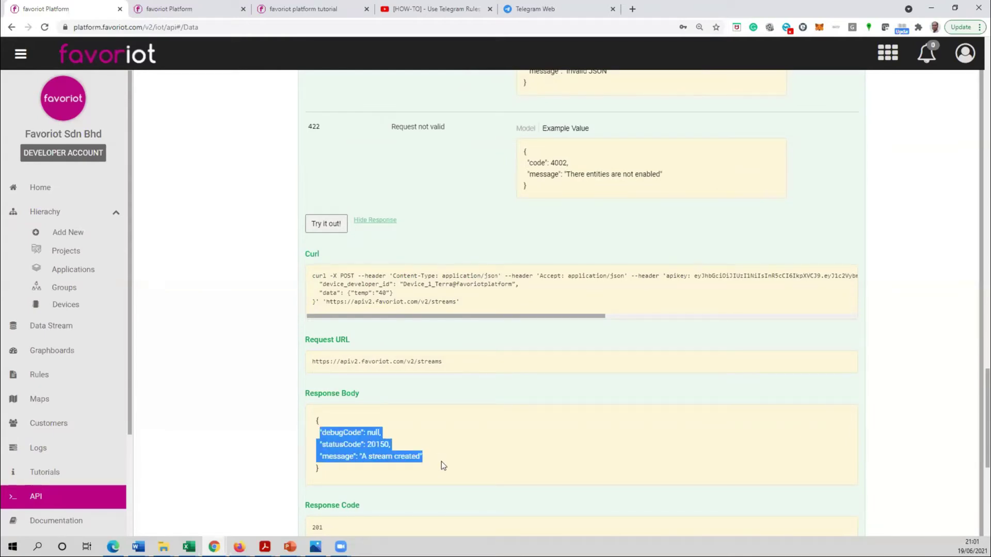
{"action": "left_click", "coordinate": [188, 15]}
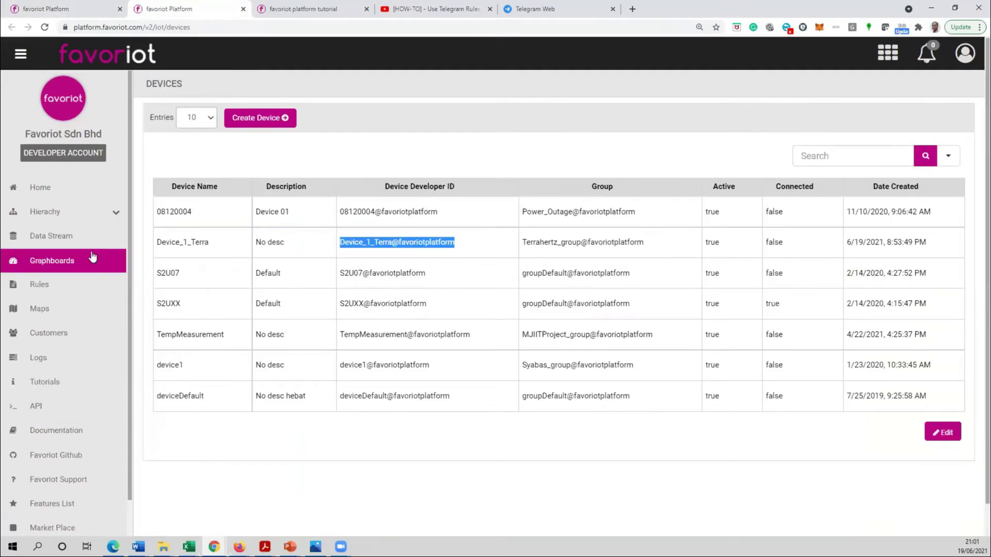
- Find Device_1_Terra's "temp":"40" reading at 9:01:33 PM in the Data Stream list, then return to the API docs
{"action": "left_click", "coordinate": [70, 239]}
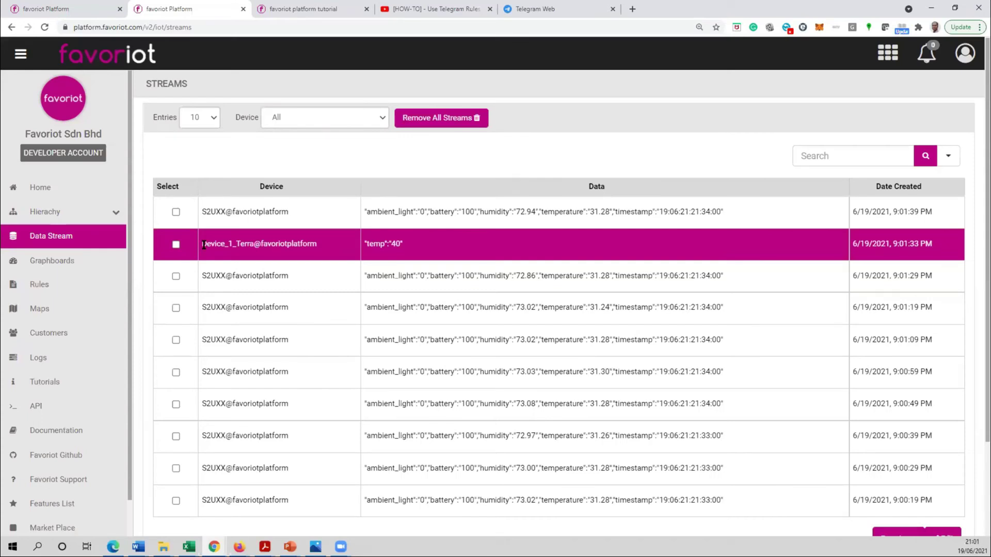
{"action": "left_click_drag", "start_coordinate": [203, 246], "coordinate": [418, 246]}
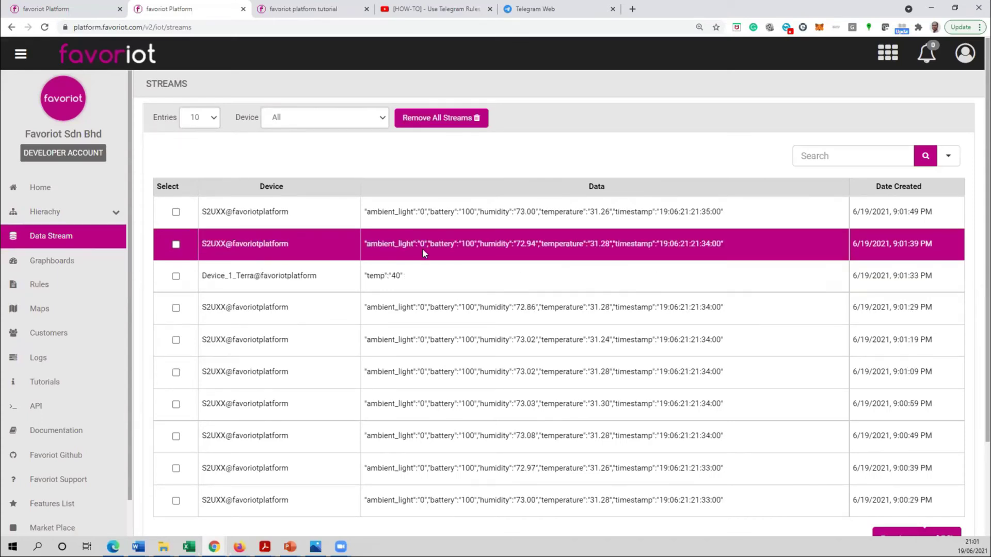
{"action": "left_click_drag", "start_coordinate": [376, 270], "coordinate": [197, 284]}
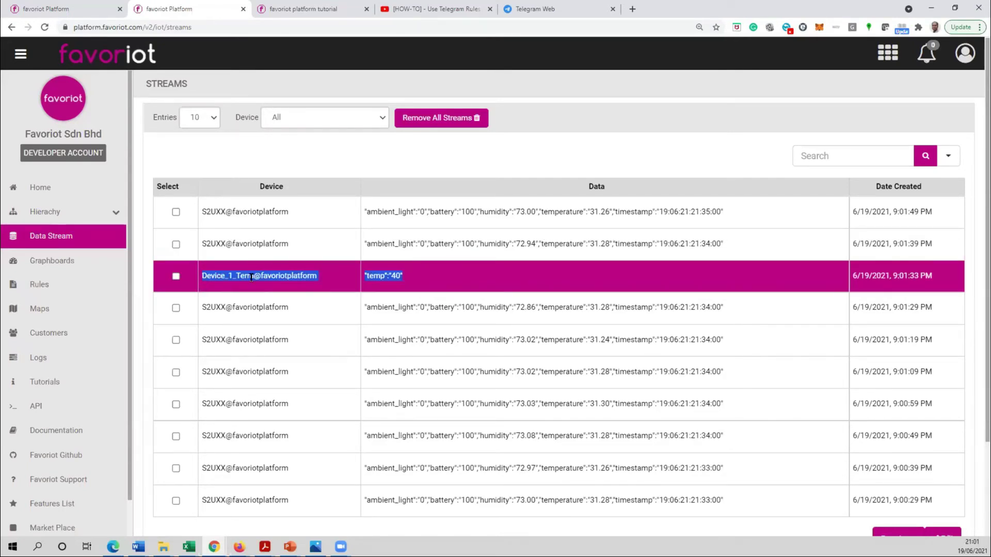
{"action": "left_click", "coordinate": [60, 4]}
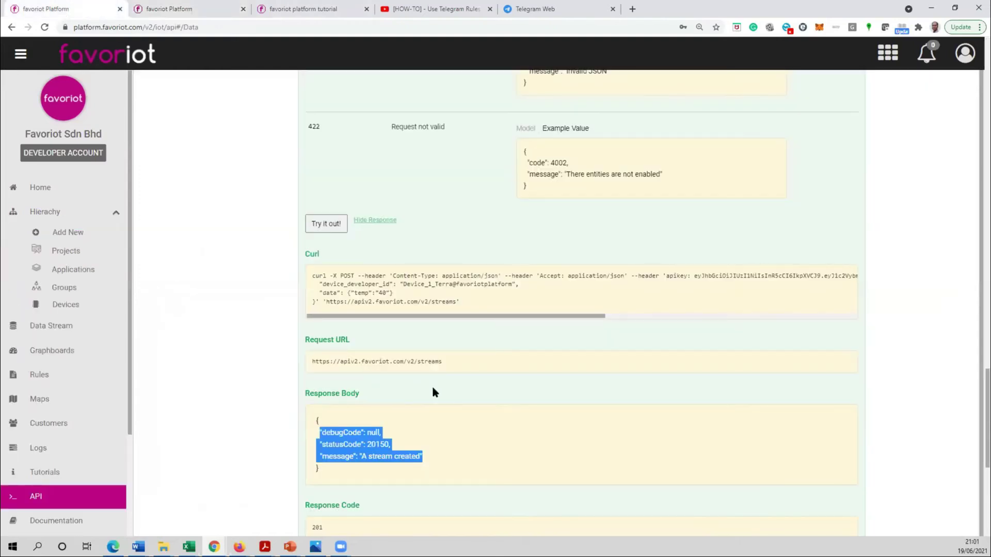
- Delete the closing quote after 40 and send the request, getting a 'no response from server' error
{"action": "scroll", "coordinate": [449, 410], "scroll_direction": "down", "scroll_amount": 2}
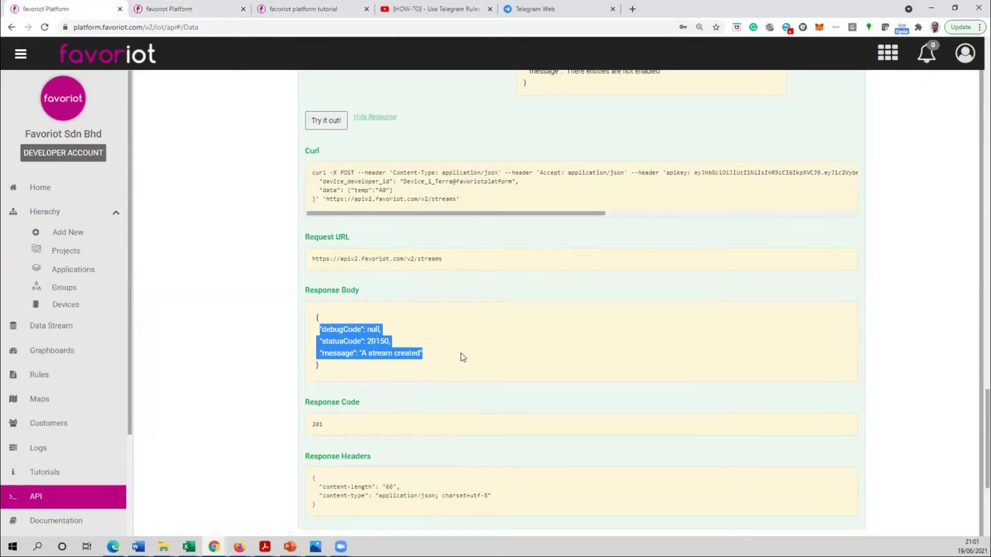
{"action": "scroll", "coordinate": [471, 362], "scroll_direction": "up", "scroll_amount": 2}
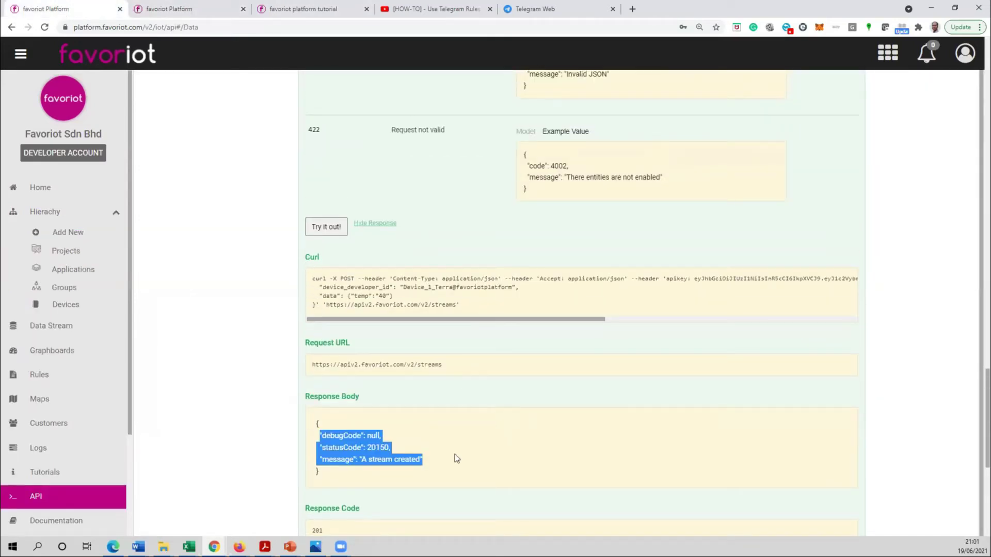
{"action": "left_click", "coordinate": [360, 459]}
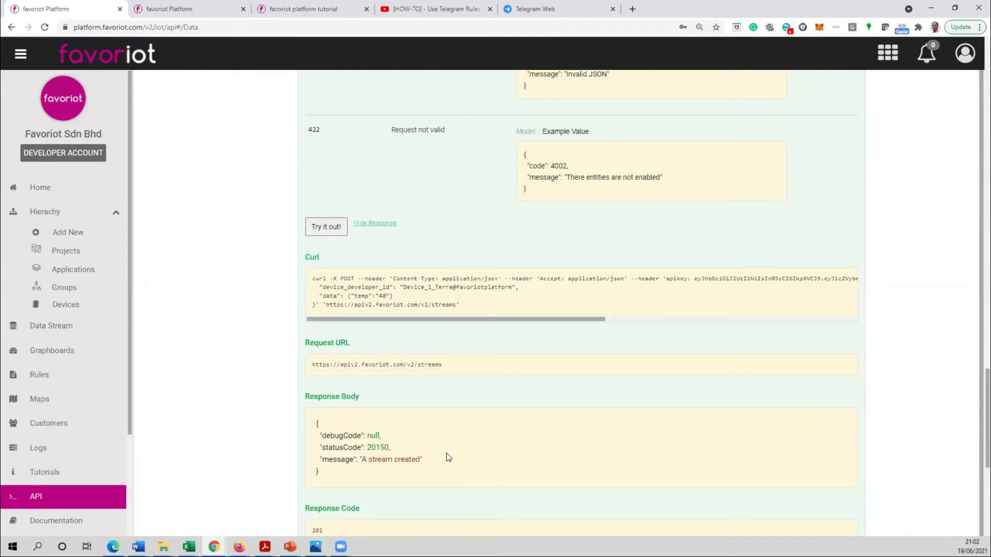
{"action": "scroll", "coordinate": [436, 310], "scroll_direction": "up", "scroll_amount": 6}
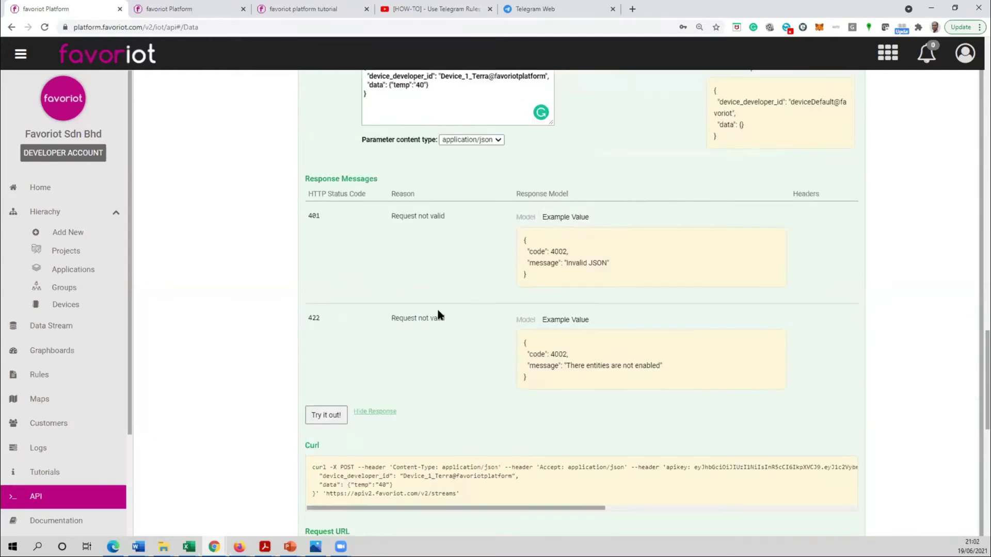
{"action": "left_click_drag", "start_coordinate": [422, 206], "coordinate": [427, 206]}
{"action": "key", "text": "Delete"}
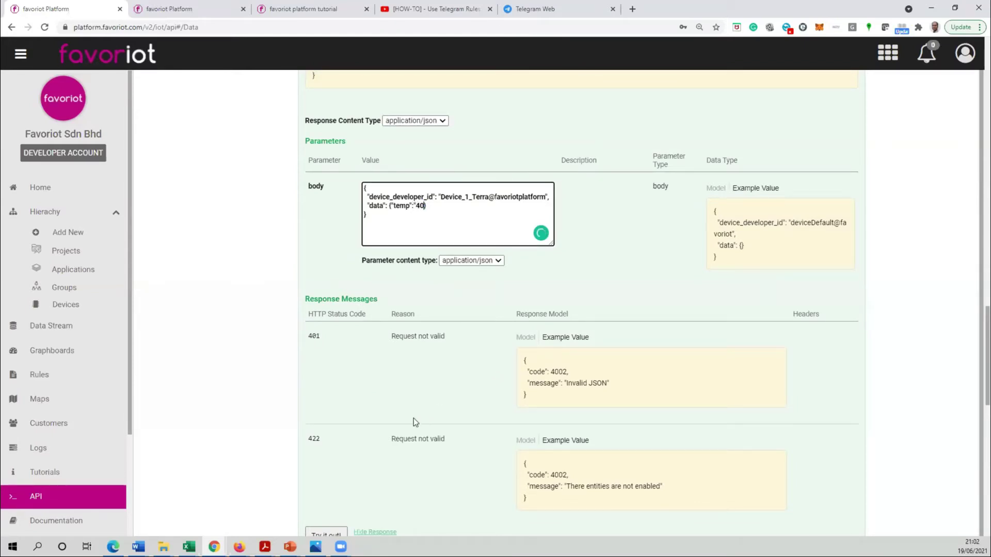
{"action": "scroll", "coordinate": [413, 420], "scroll_direction": "down", "scroll_amount": 1}
{"action": "left_click", "coordinate": [332, 529]}
{"action": "scroll", "coordinate": [345, 385], "scroll_direction": "down", "scroll_amount": 1}
{"action": "scroll", "coordinate": [345, 385], "scroll_direction": "down", "scroll_amount": 10}
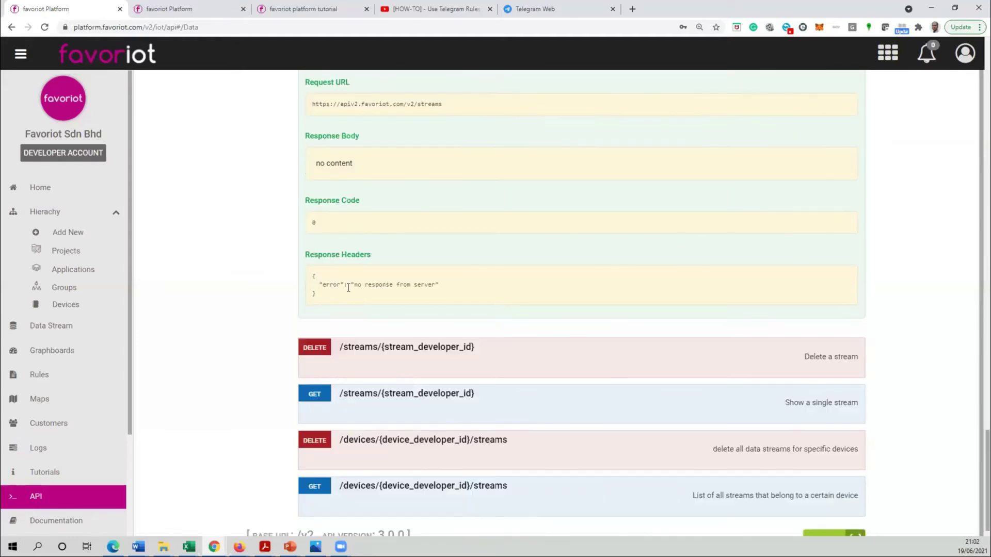
{"action": "left_click_drag", "start_coordinate": [440, 284], "coordinate": [322, 284]}
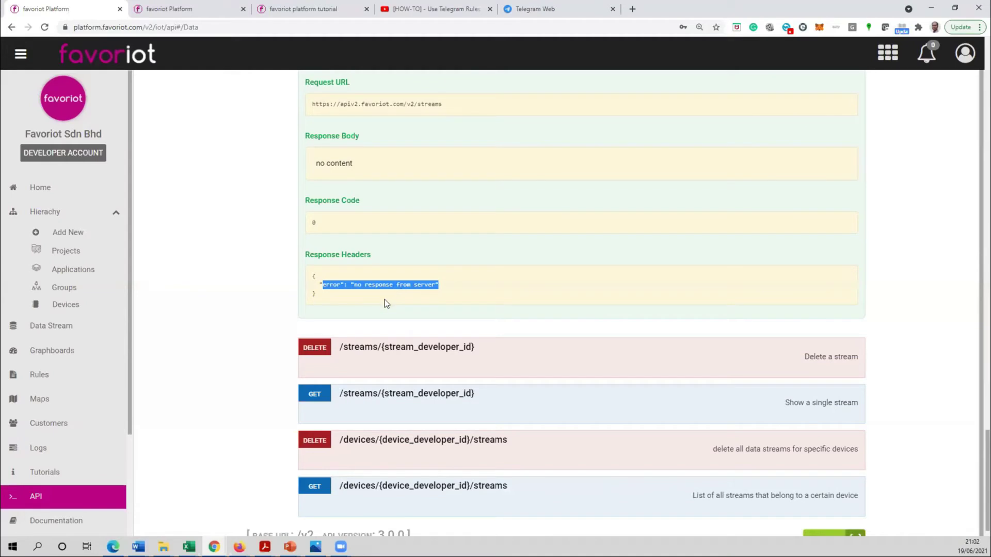
- Retype the missing quote after 40 to restore the valid body, then return to the stream list
{"action": "scroll", "coordinate": [412, 317], "scroll_direction": "up", "scroll_amount": 10}
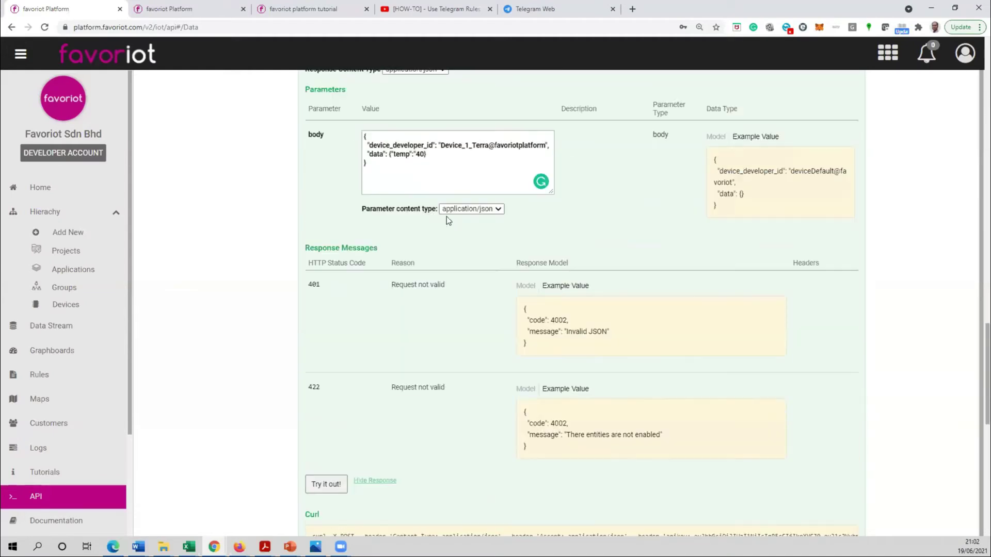
{"action": "left_click", "coordinate": [425, 156]}
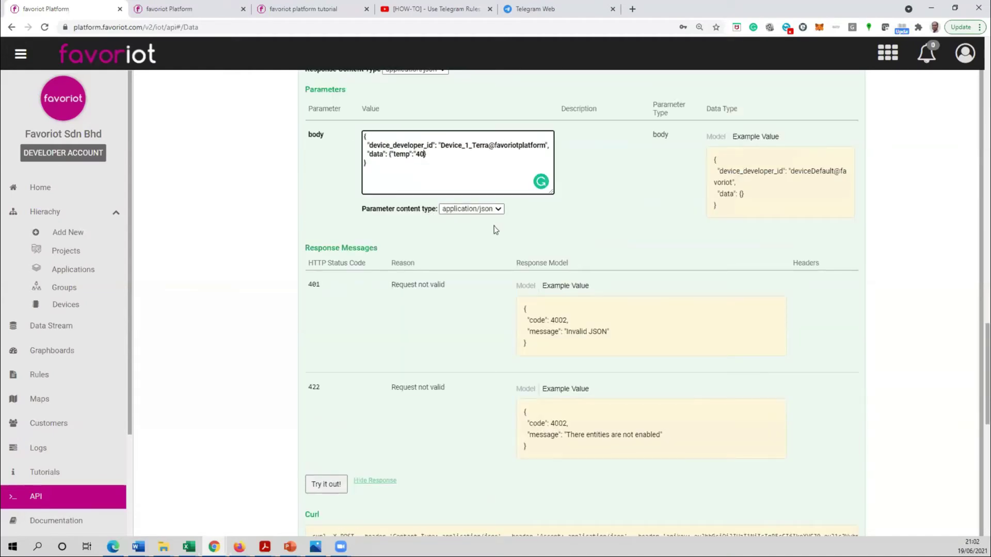
{"action": "type", "text": "\""}
{"action": "left_click", "coordinate": [175, 11]}
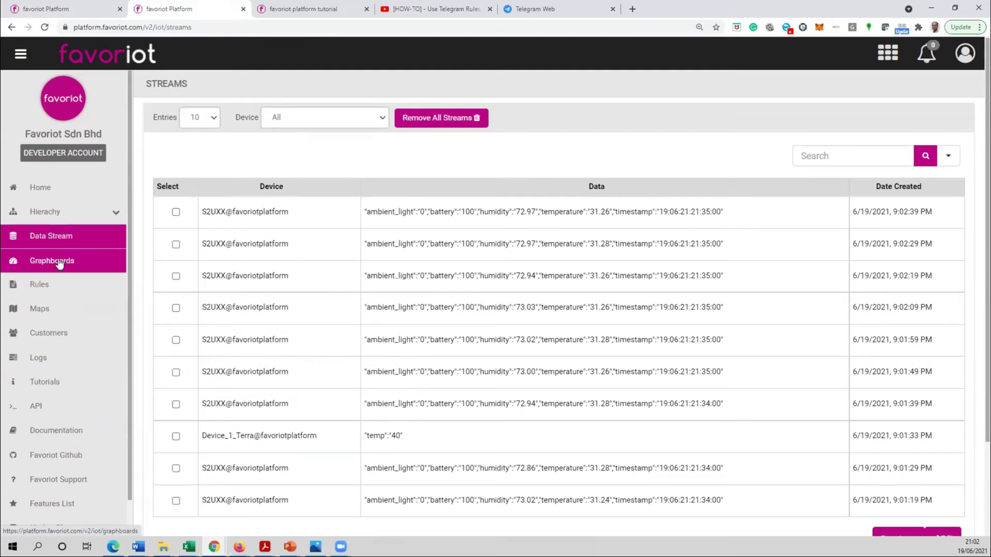
- Go to Graphboards and open the Demo card with the Smart Office widgets
{"action": "left_click", "coordinate": [59, 263]}
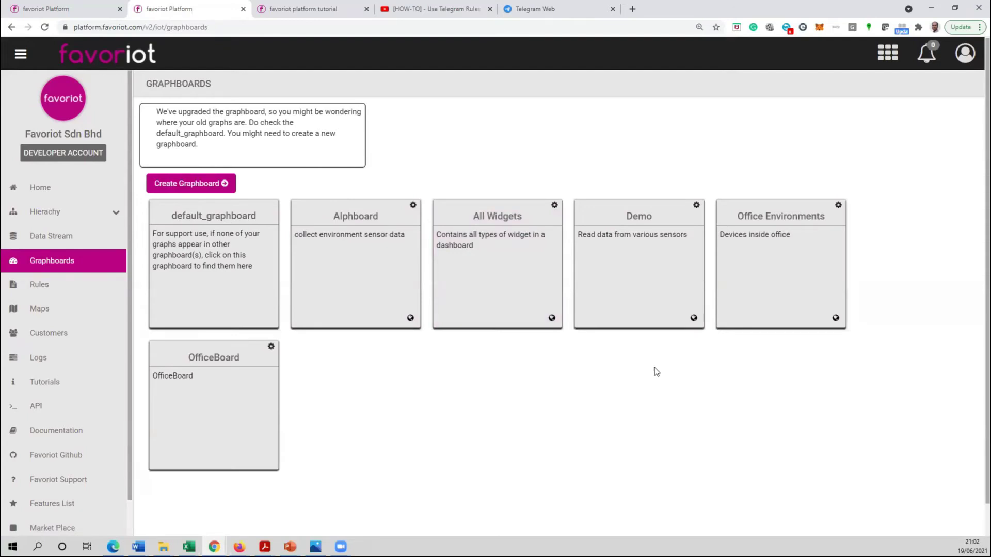
{"action": "left_click", "coordinate": [640, 244]}
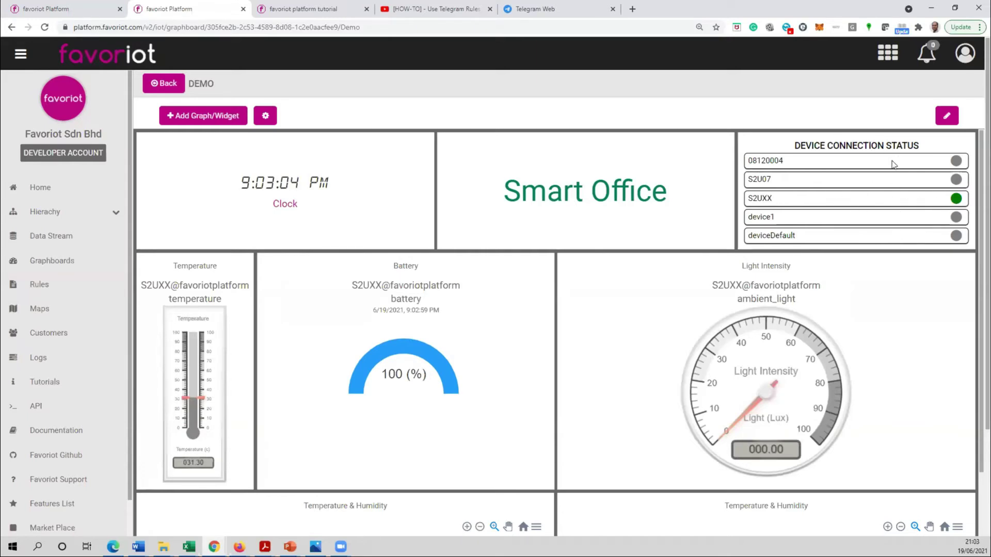
{"action": "scroll", "coordinate": [602, 323], "scroll_direction": "down", "scroll_amount": 2}
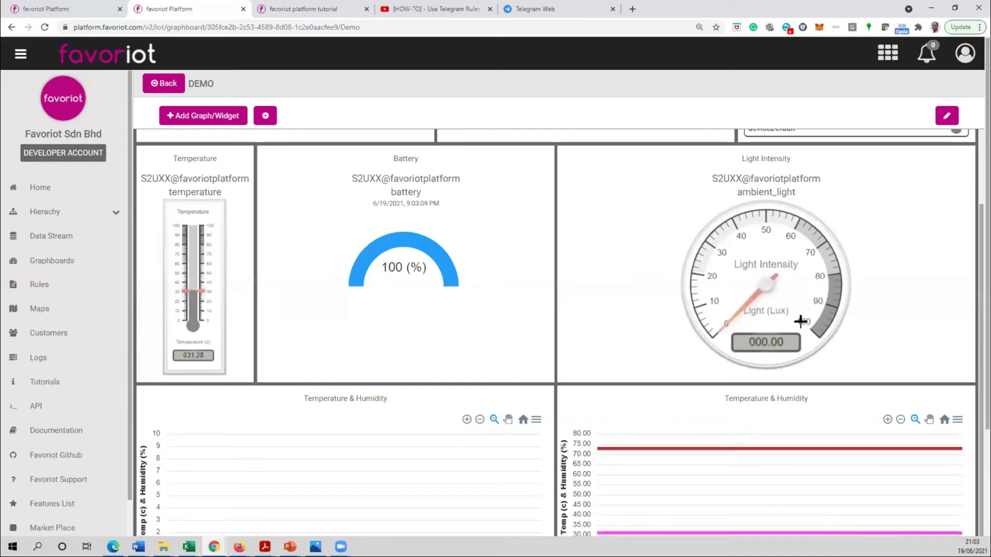
{"action": "scroll", "coordinate": [477, 274], "scroll_direction": "down", "scroll_amount": 3}
{"action": "scroll", "coordinate": [479, 286], "scroll_direction": "down", "scroll_amount": 1}
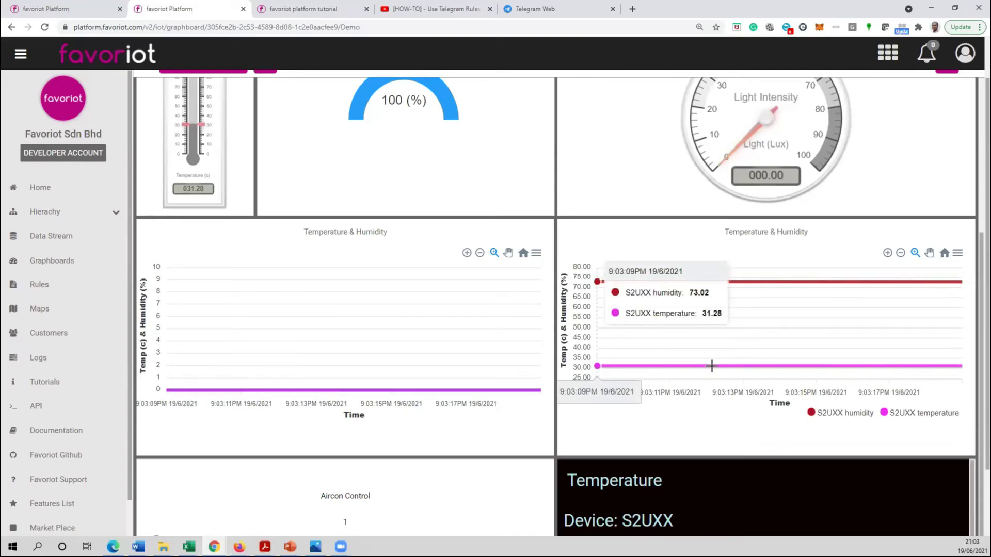
{"action": "scroll", "coordinate": [518, 404], "scroll_direction": "down", "scroll_amount": 2}
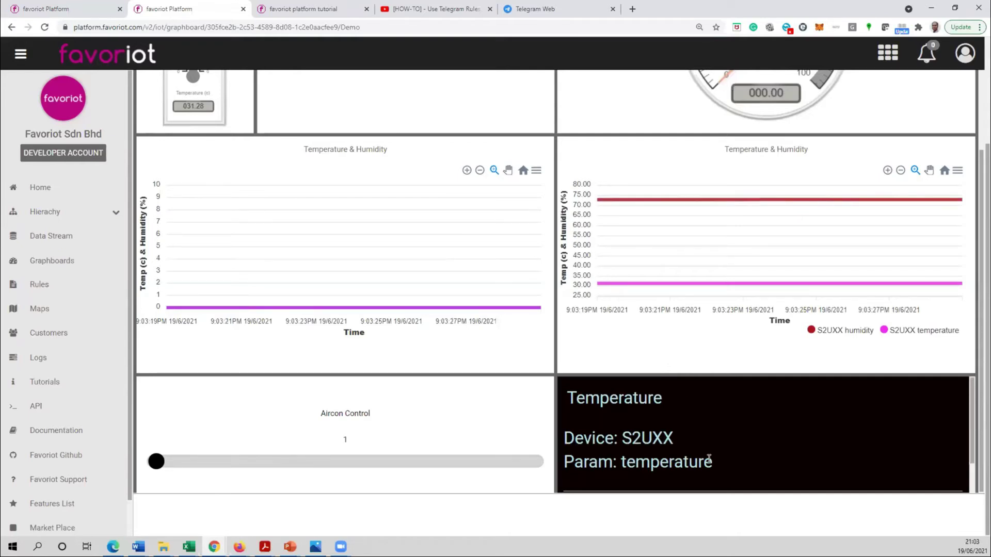
{"action": "scroll", "coordinate": [518, 268], "scroll_direction": "up", "scroll_amount": 5}
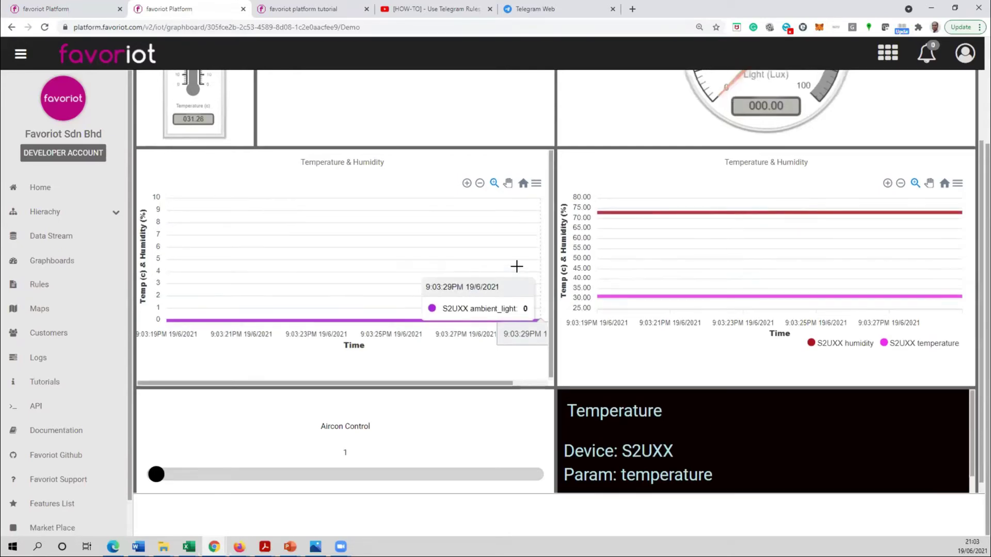
{"action": "scroll", "coordinate": [559, 188], "scroll_direction": "up", "scroll_amount": 3}
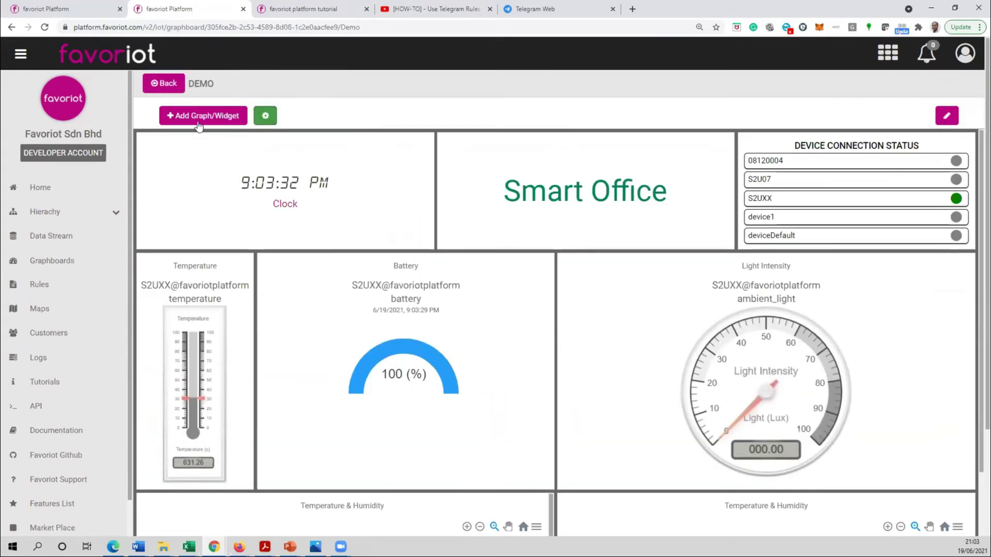
- Start a new graph on the Demo graphboard plotting S2UXX's temperature parameter
{"action": "left_click", "coordinate": [182, 118]}
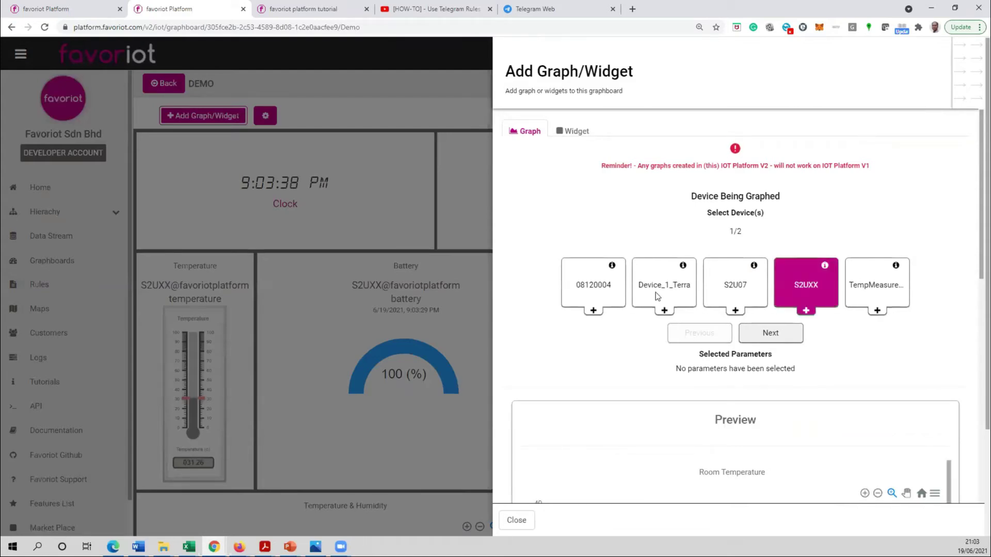
{"action": "left_click", "coordinate": [806, 310]}
{"action": "scroll", "coordinate": [621, 420], "scroll_direction": "down", "scroll_amount": 3}
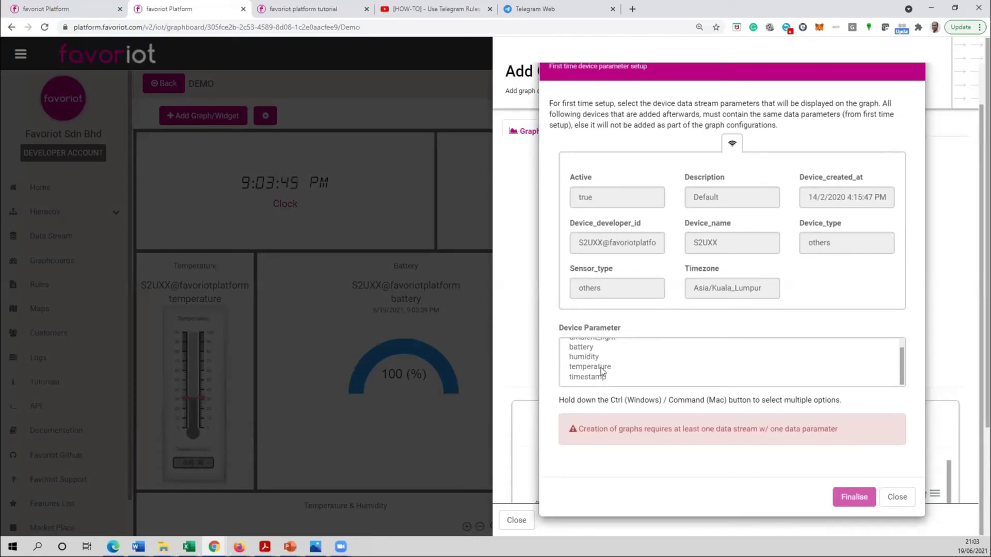
{"action": "left_click", "coordinate": [601, 368]}
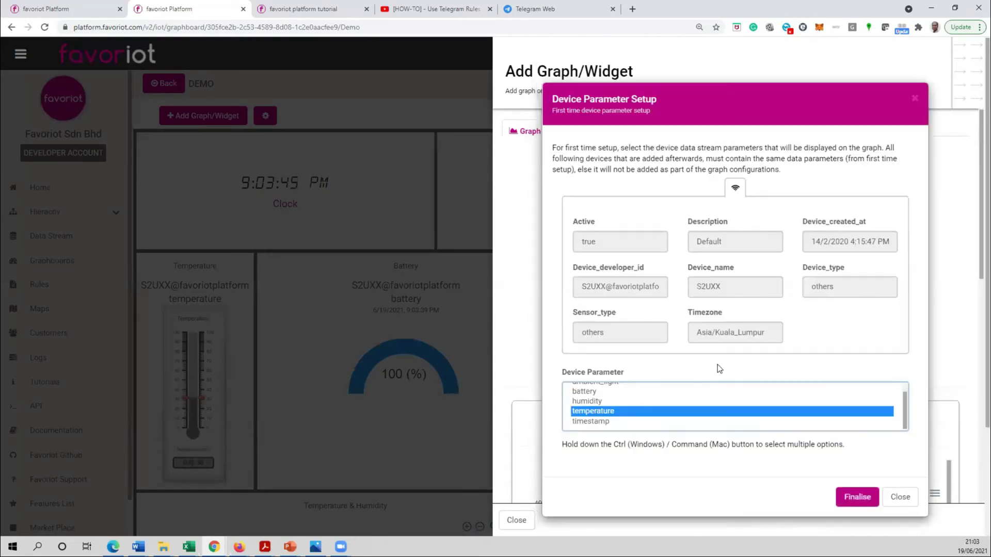
{"action": "left_click", "coordinate": [857, 497]}
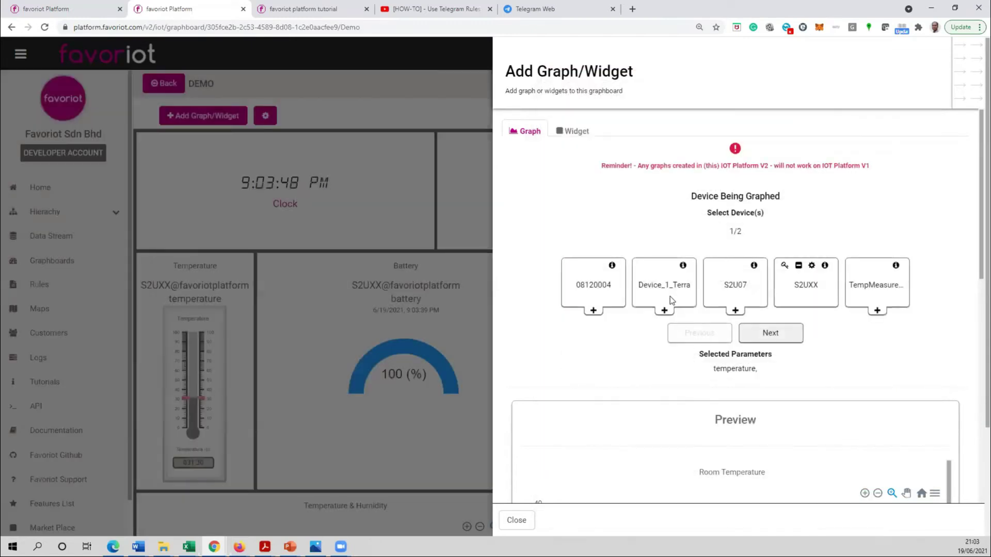
- Title the graph 'Temp' and set its line curve to Smooth
{"action": "scroll", "coordinate": [656, 333], "scroll_direction": "down", "scroll_amount": 3}
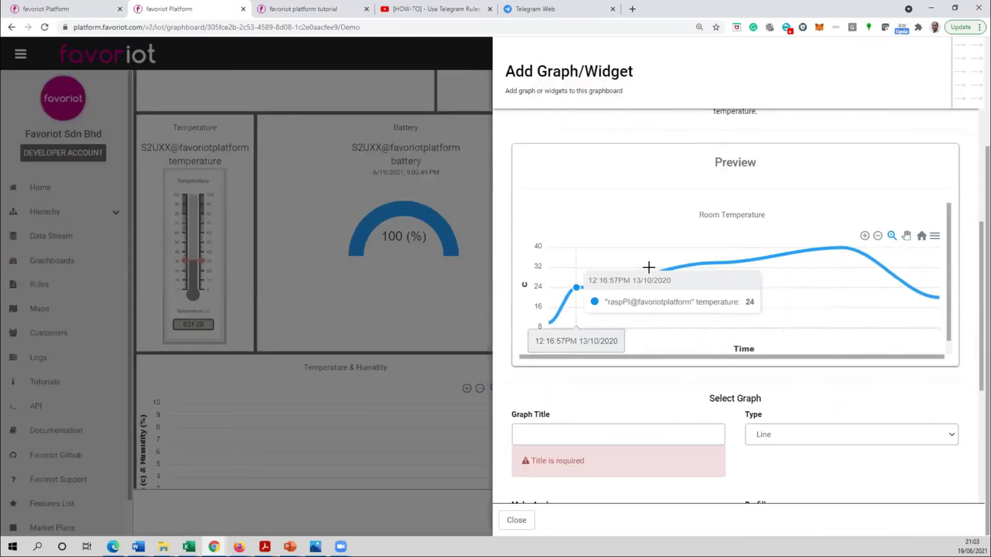
{"action": "scroll", "coordinate": [630, 352], "scroll_direction": "down", "scroll_amount": 3}
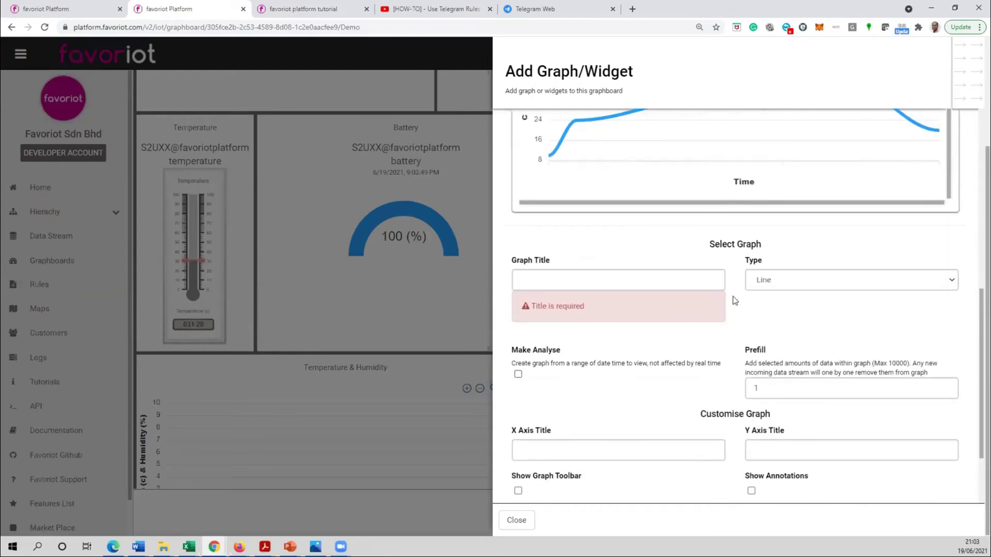
{"action": "left_click", "coordinate": [558, 282]}
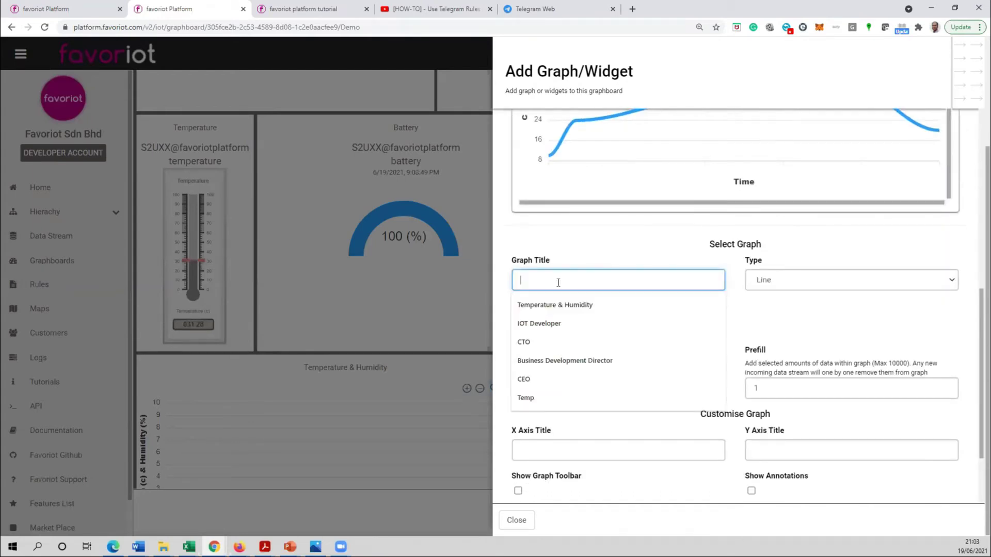
{"action": "type", "text": "Temp"}
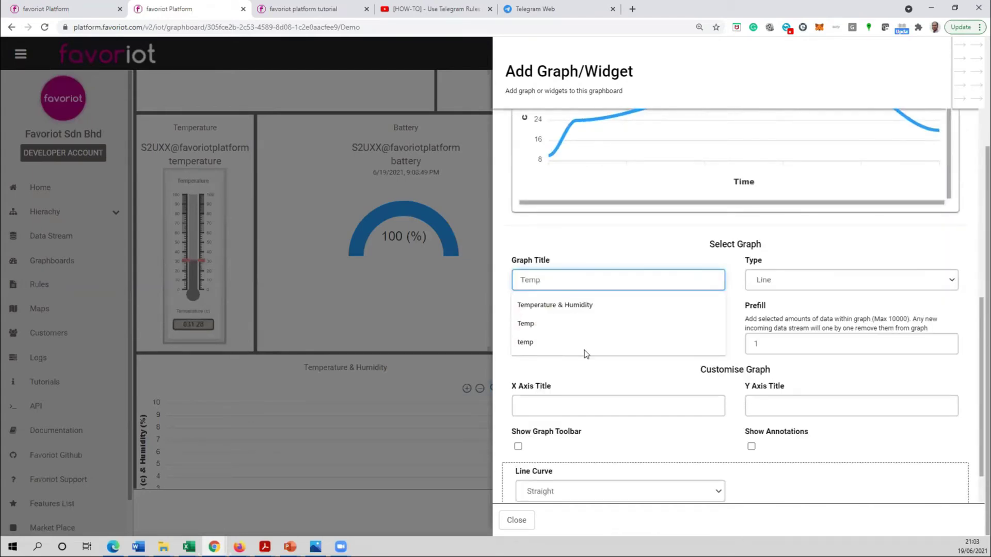
{"action": "left_click", "coordinate": [708, 378]}
{"action": "left_click", "coordinate": [562, 405]}
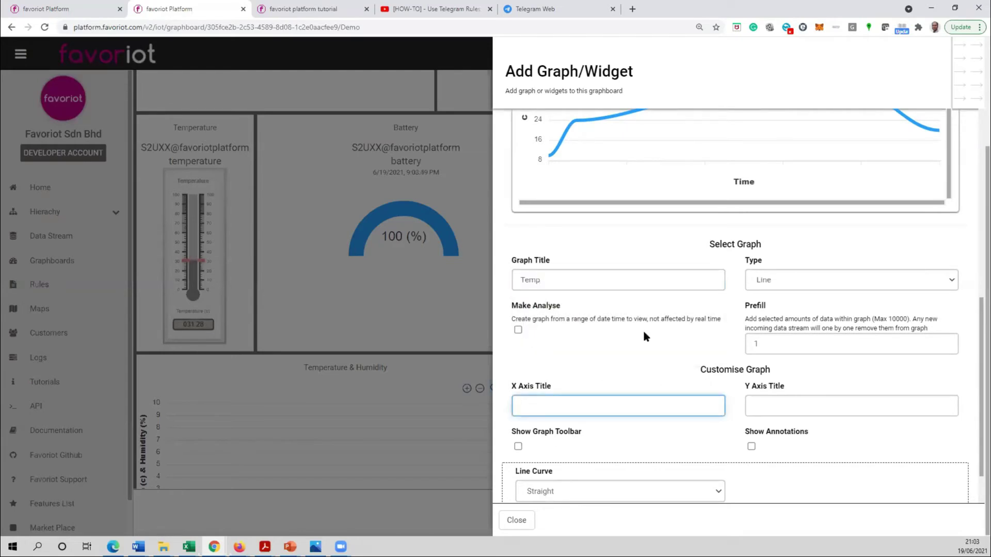
{"action": "scroll", "coordinate": [643, 333], "scroll_direction": "down", "scroll_amount": 1}
{"action": "left_click", "coordinate": [581, 435]}
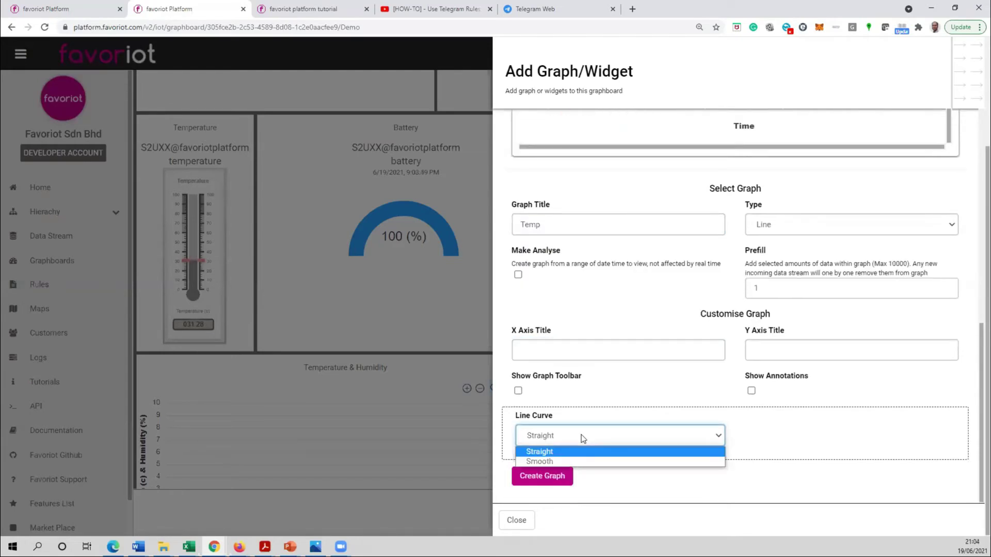
{"action": "left_click", "coordinate": [558, 453]}
- Create the Temp graph and scroll the Demo graphboard to check S2UXX temperature reading 031.30
{"action": "left_click", "coordinate": [536, 484]}
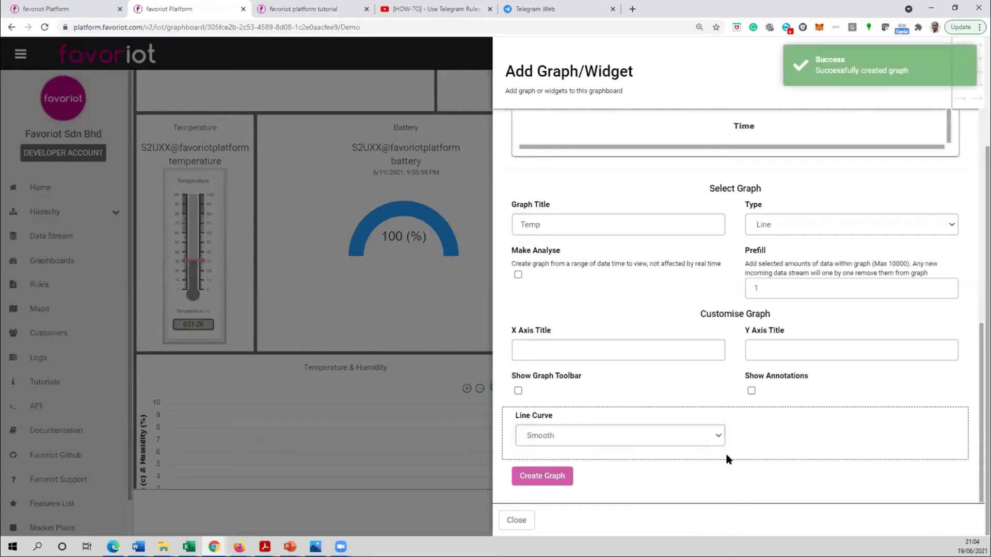
{"action": "left_click", "coordinate": [516, 521]}
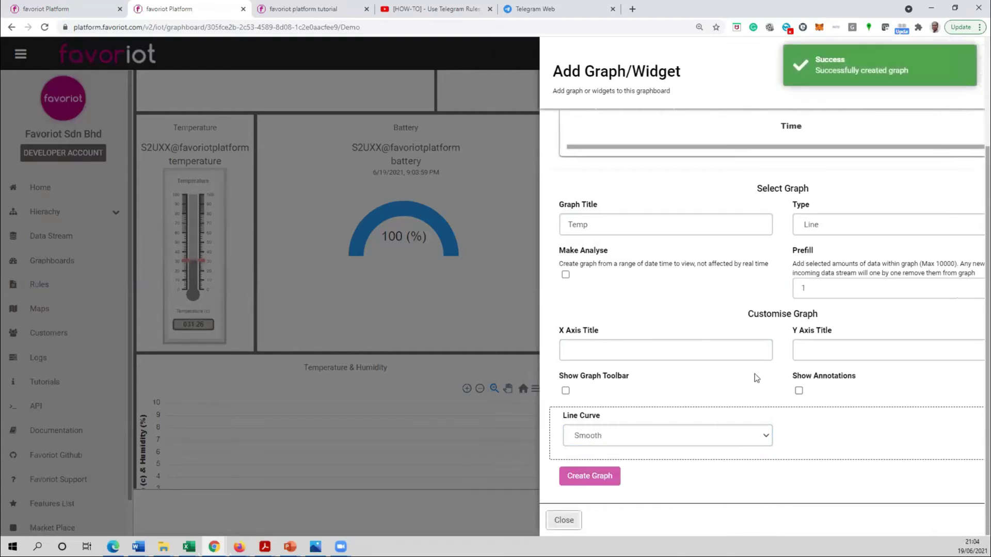
{"action": "scroll", "coordinate": [779, 351], "scroll_direction": "down", "scroll_amount": 5}
{"action": "scroll", "coordinate": [776, 374], "scroll_direction": "down", "scroll_amount": 1}
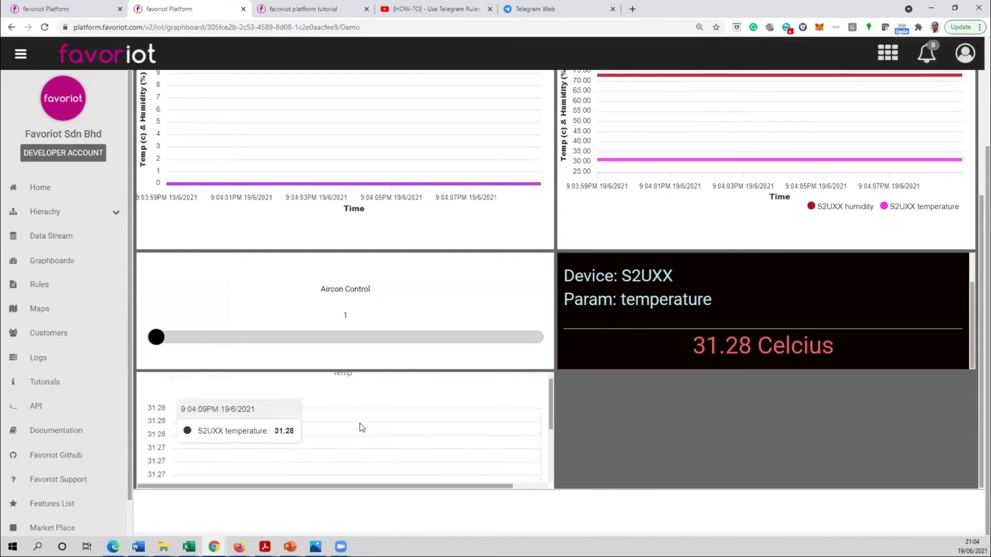
{"action": "left_click_drag", "start_coordinate": [550, 408], "coordinate": [550, 429]}
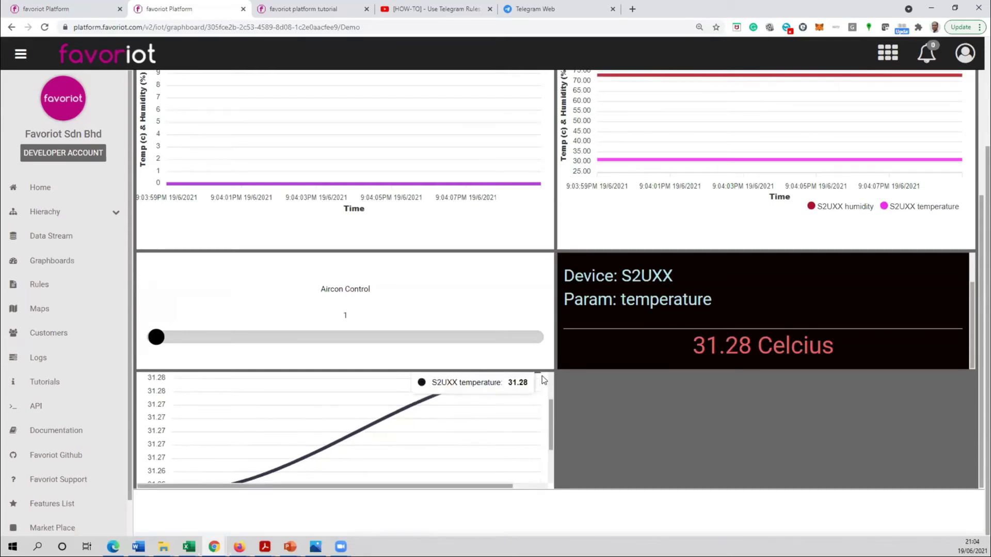
{"action": "left_click_drag", "start_coordinate": [552, 410], "coordinate": [551, 404]}
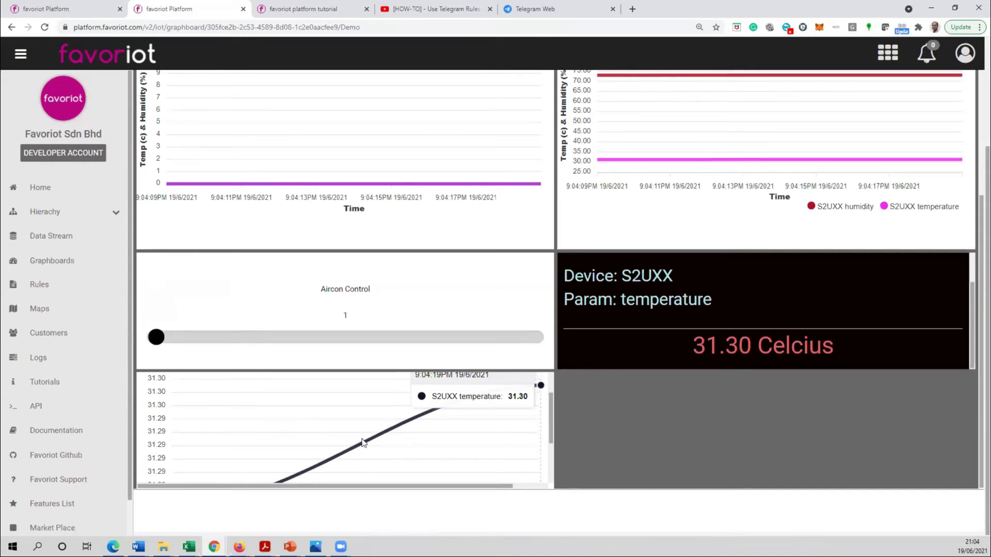
{"action": "left_click_drag", "start_coordinate": [552, 413], "coordinate": [551, 416]}
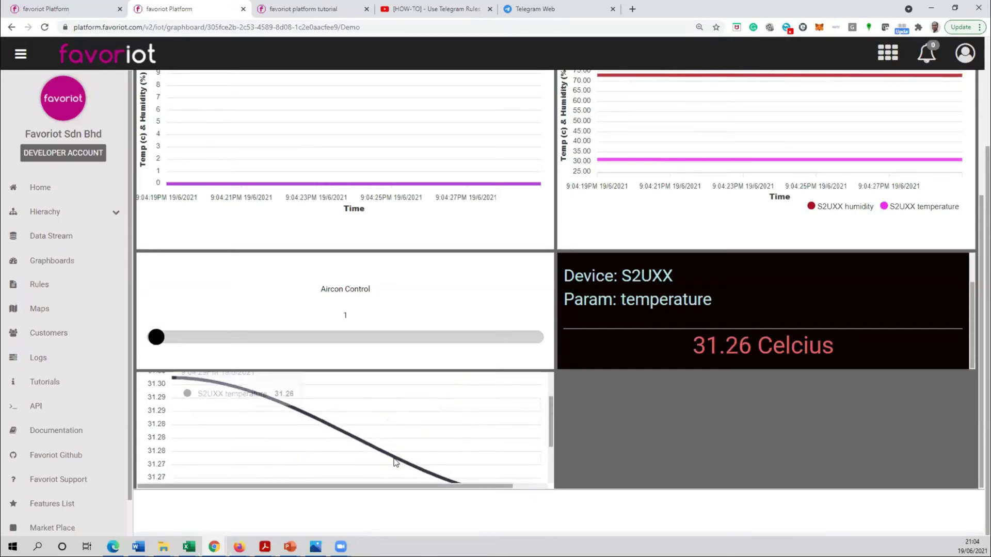
{"action": "scroll", "coordinate": [515, 446], "scroll_direction": "down", "scroll_amount": 1}
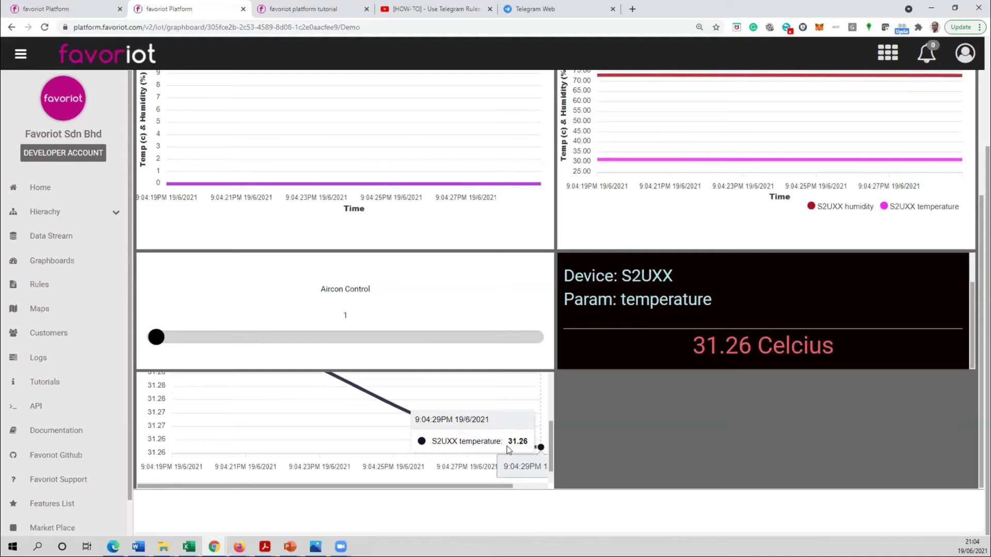
{"action": "scroll", "coordinate": [382, 434], "scroll_direction": "up", "scroll_amount": 2}
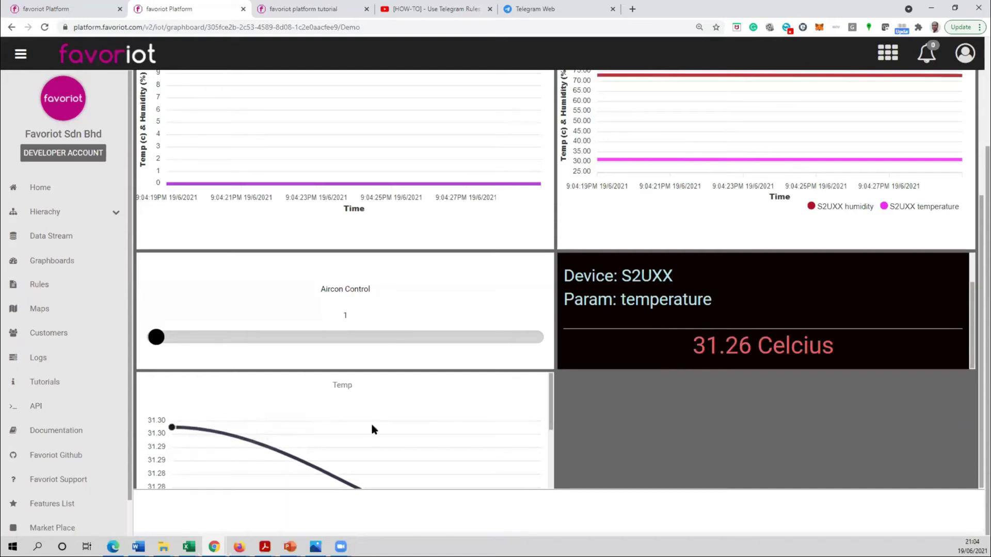
{"action": "scroll", "coordinate": [676, 403], "scroll_direction": "up", "scroll_amount": 9}
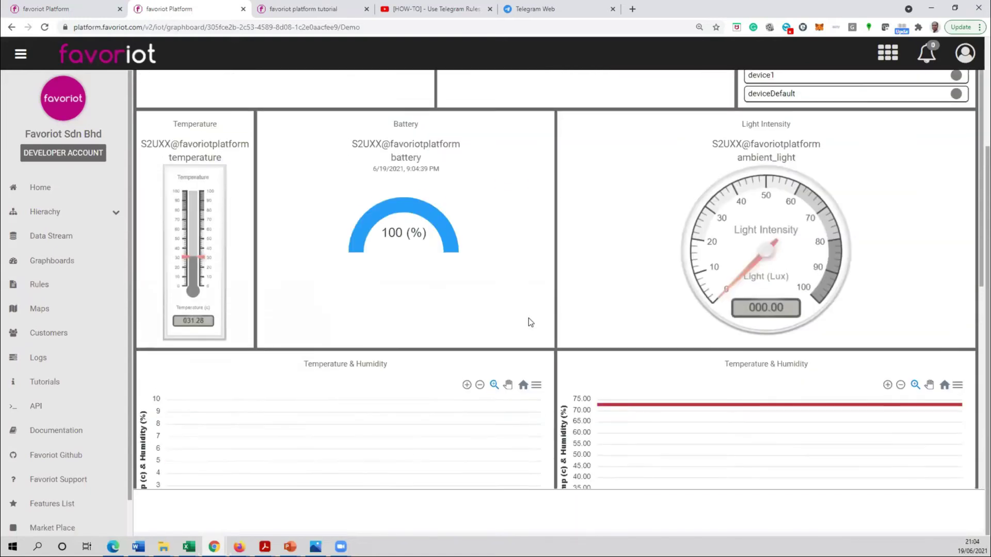
{"action": "scroll", "coordinate": [643, 196], "scroll_direction": "up", "scroll_amount": 1}
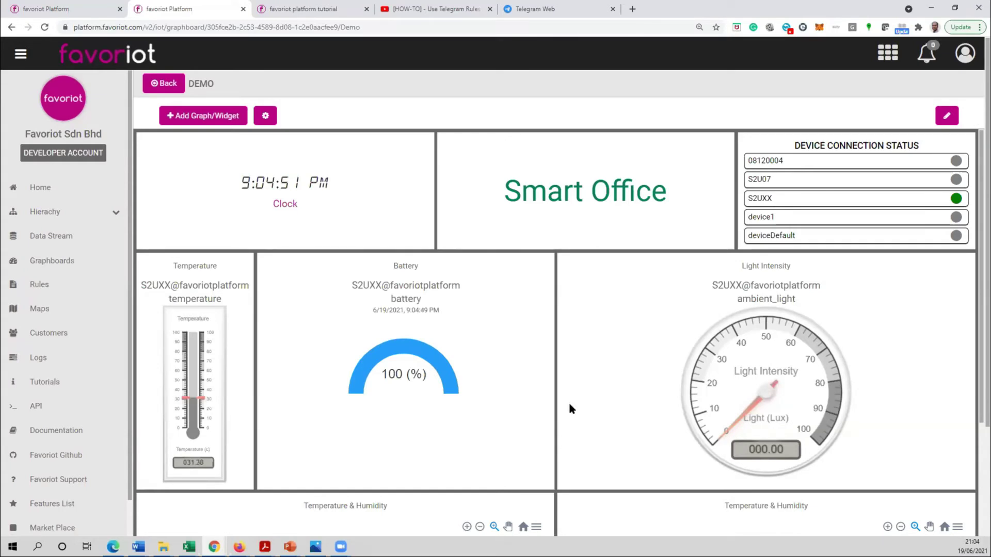
- Copy the Demo graphboard's Public Url from its settings on the graphboards list
{"action": "left_click", "coordinate": [167, 85]}
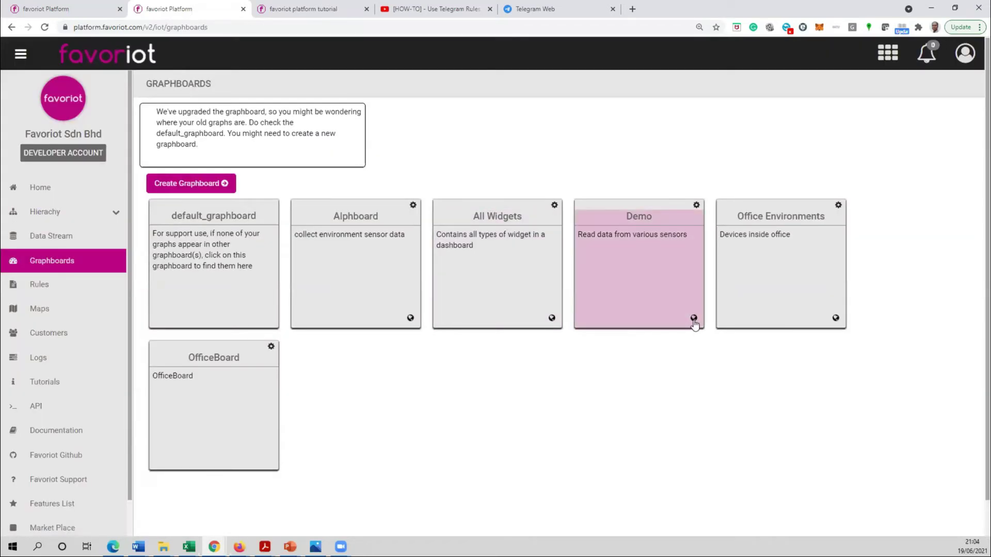
{"action": "left_click_drag", "start_coordinate": [694, 321], "coordinate": [691, 341]}
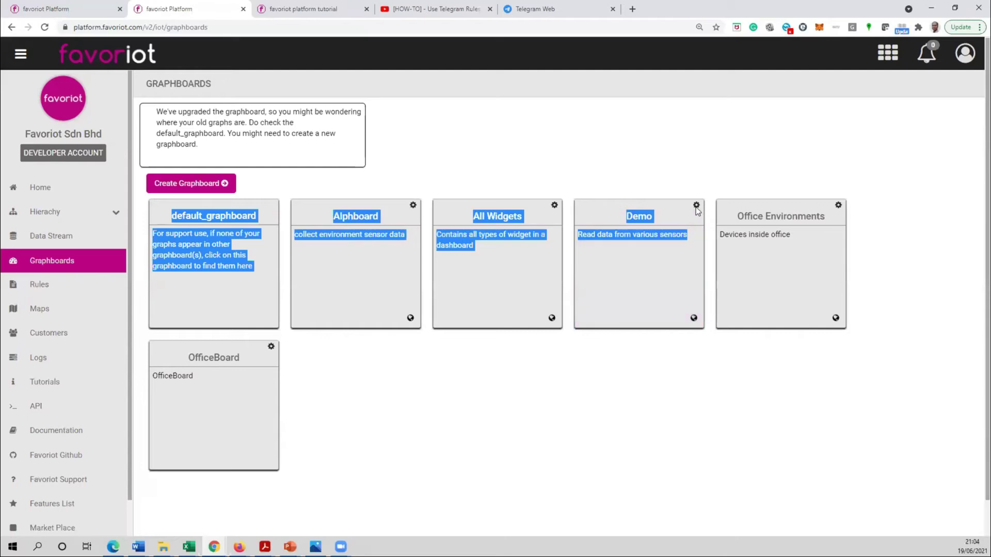
{"action": "left_click", "coordinate": [696, 206]}
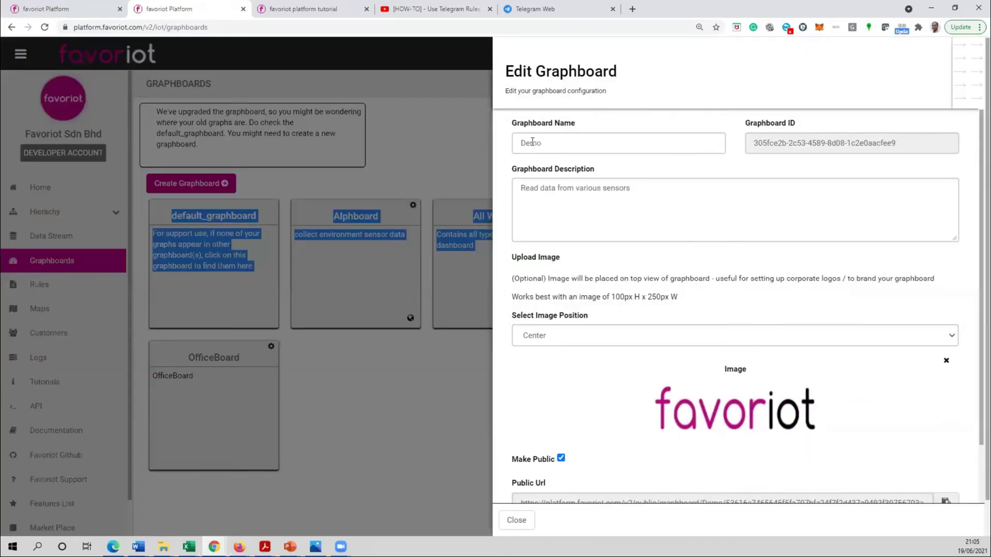
{"action": "left_click", "coordinate": [529, 142]}
{"action": "scroll", "coordinate": [598, 294], "scroll_direction": "down", "scroll_amount": 1}
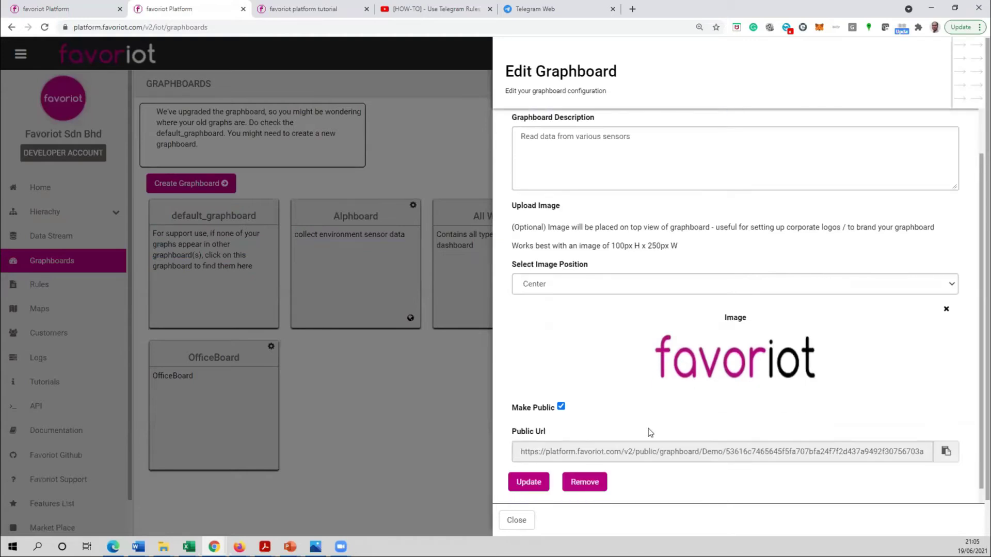
{"action": "triple_click", "coordinate": [536, 451]}
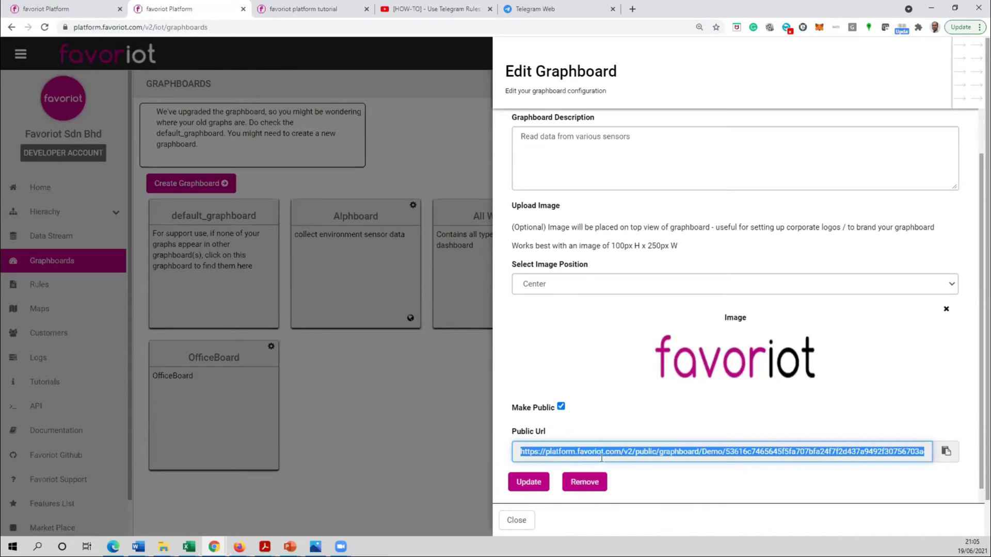
{"action": "left_click", "coordinate": [946, 453]}
{"action": "left_click", "coordinate": [430, 305]}
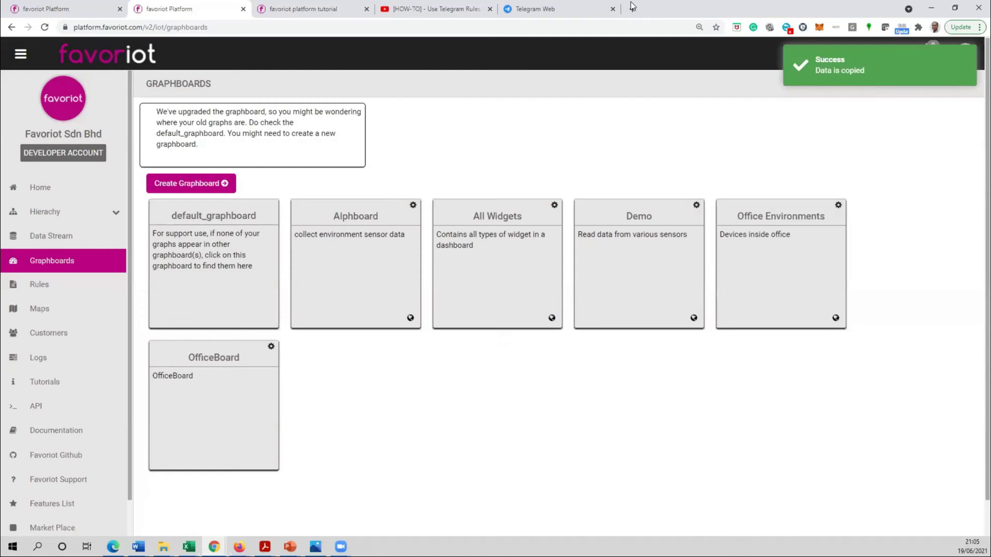
{"action": "left_click", "coordinate": [632, 8]}
- Load the Demo graphboard's public URL in a new tab, scroll through its widgets, then close it
{"action": "key", "text": "ctrl+v"}
{"action": "key", "text": "Return"}
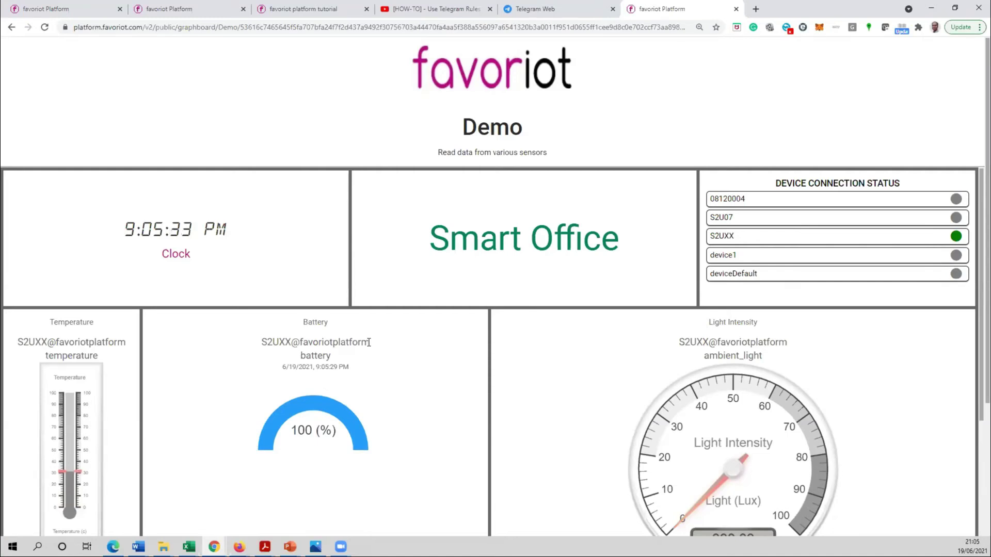
{"action": "scroll", "coordinate": [470, 333], "scroll_direction": "down", "scroll_amount": 3}
{"action": "scroll", "coordinate": [491, 151], "scroll_direction": "up", "scroll_amount": 3}
{"action": "scroll", "coordinate": [642, 315], "scroll_direction": "down", "scroll_amount": 7}
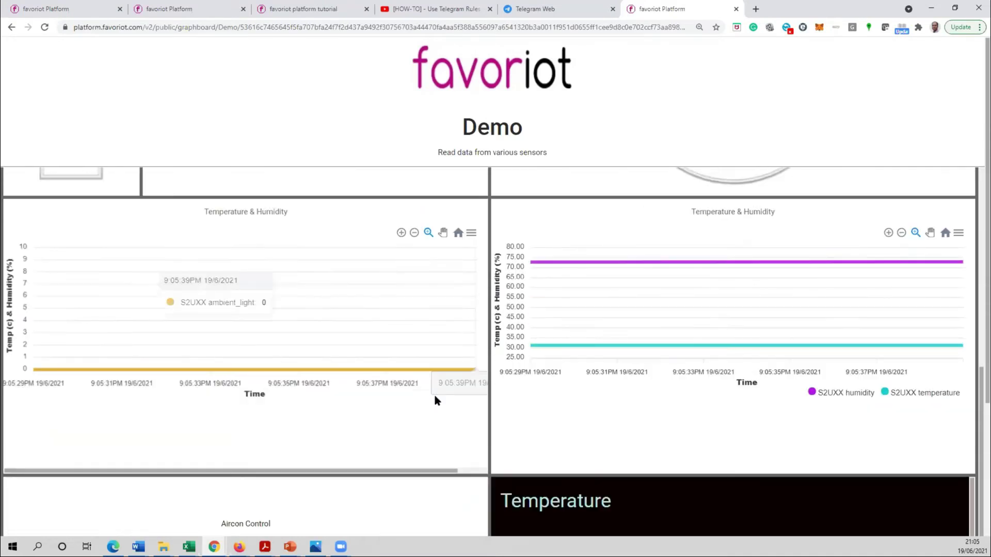
{"action": "scroll", "coordinate": [434, 400], "scroll_direction": "down", "scroll_amount": 2}
{"action": "scroll", "coordinate": [268, 521], "scroll_direction": "down", "scroll_amount": 3}
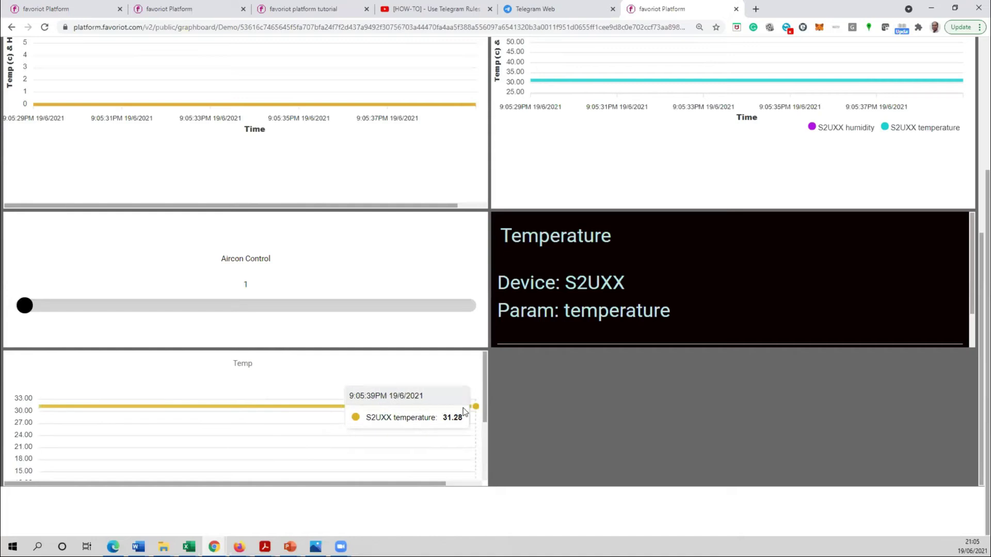
{"action": "scroll", "coordinate": [654, 360], "scroll_direction": "up", "scroll_amount": 8}
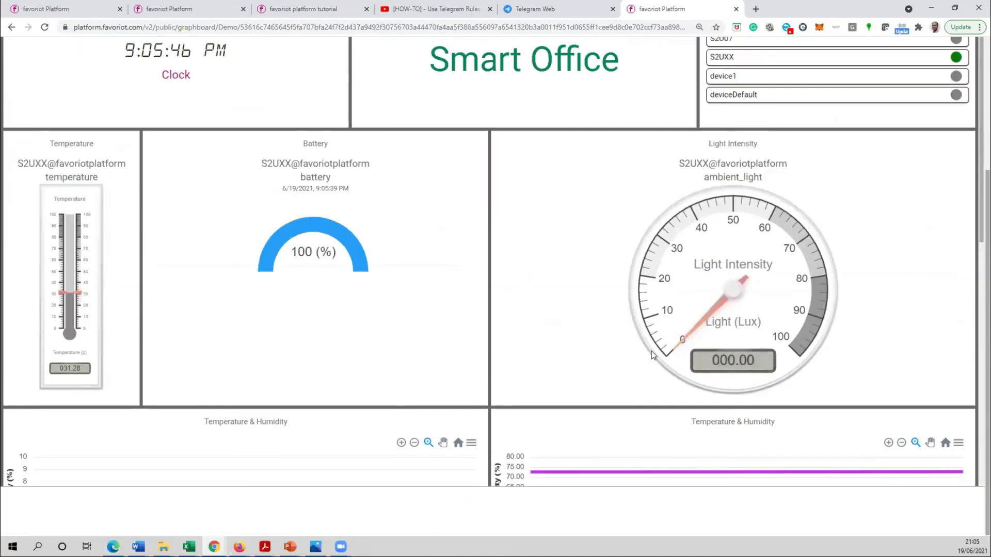
{"action": "left_click", "coordinate": [736, 9]}
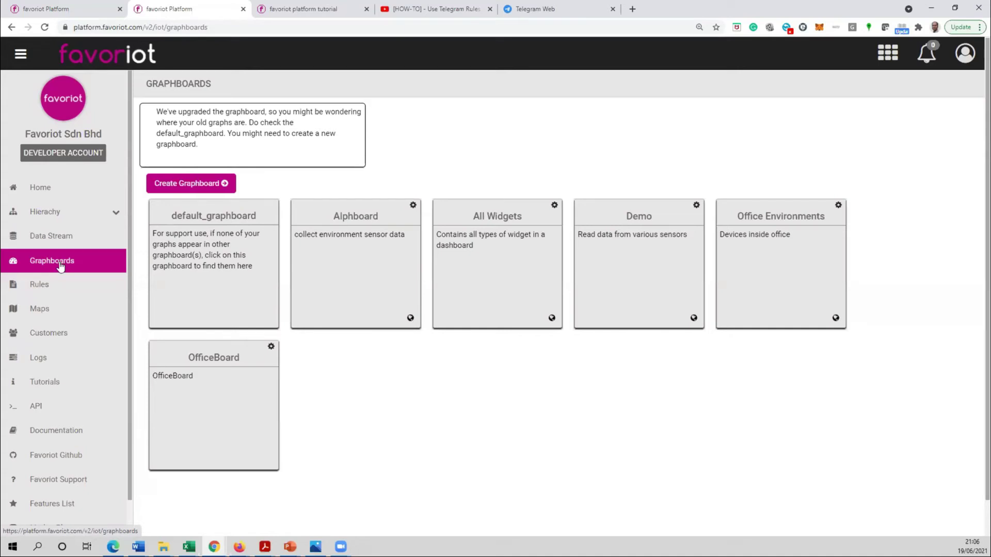
- Go to the Rules list and start creating a new rule
{"action": "left_click", "coordinate": [41, 284]}
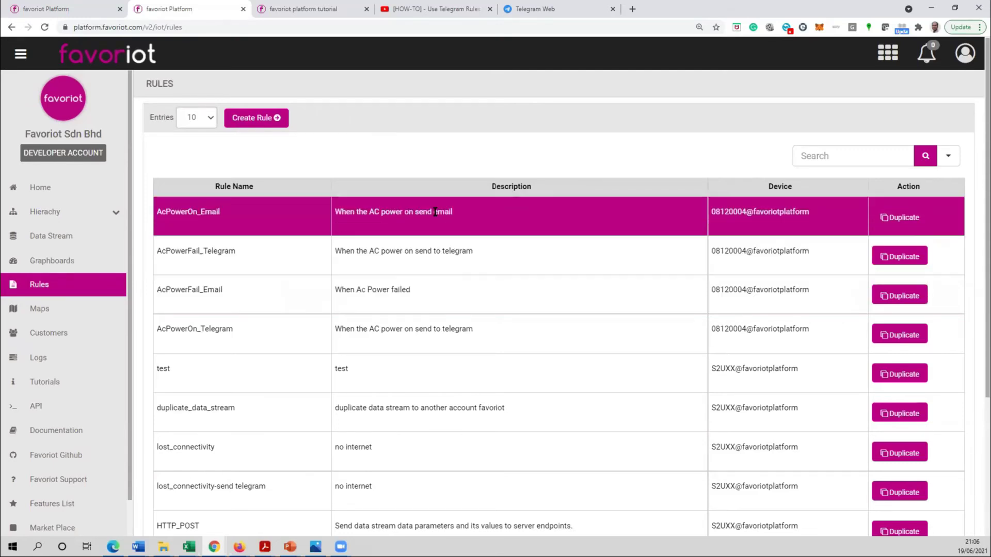
{"action": "left_click", "coordinate": [253, 118]}
- Name the new rule TerraRule with the description Rules
{"action": "left_click", "coordinate": [611, 152]}
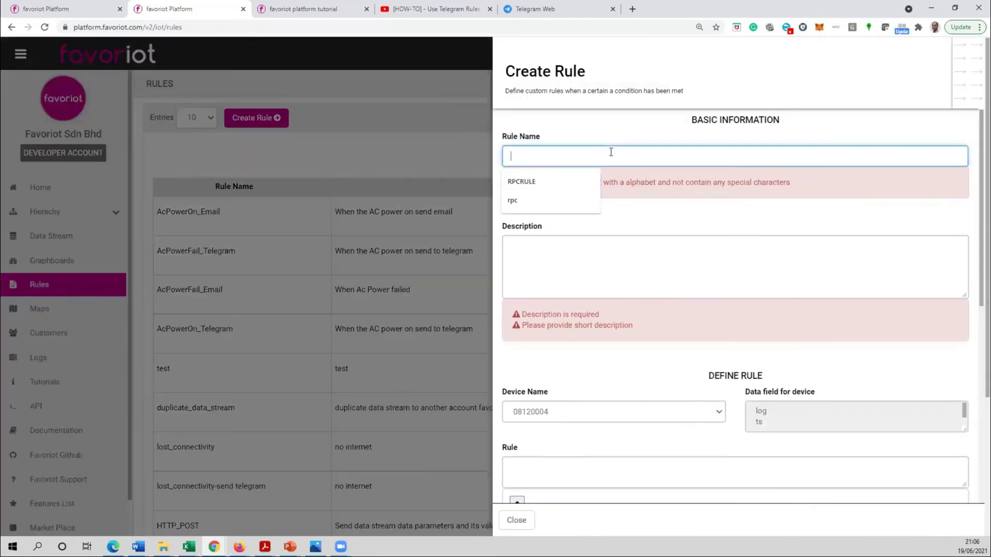
{"action": "type", "text": "Tera"}
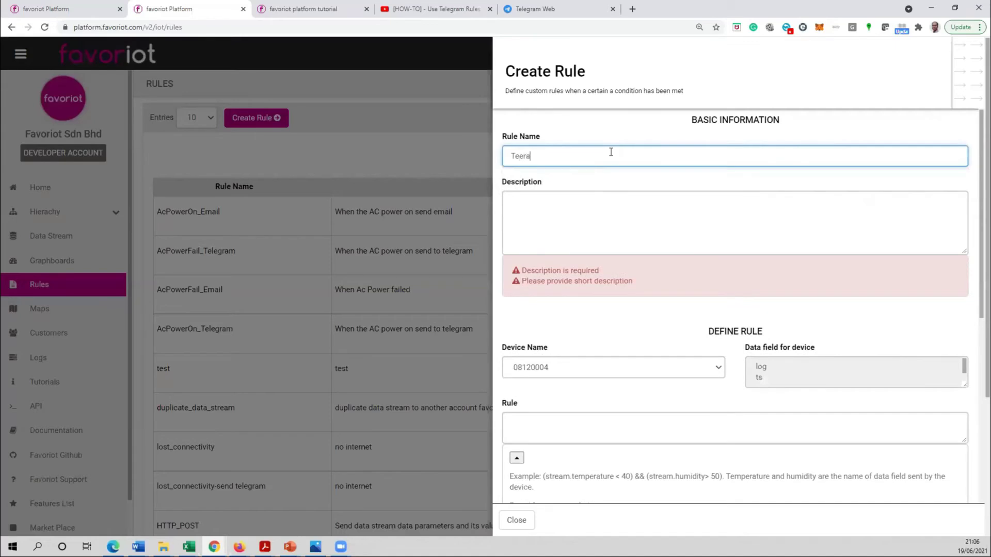
{"action": "key", "text": "BackSpace"}
{"action": "type", "text": "raRule"}
{"action": "key", "text": "Tab"}
{"action": "type", "text": "Rules"}
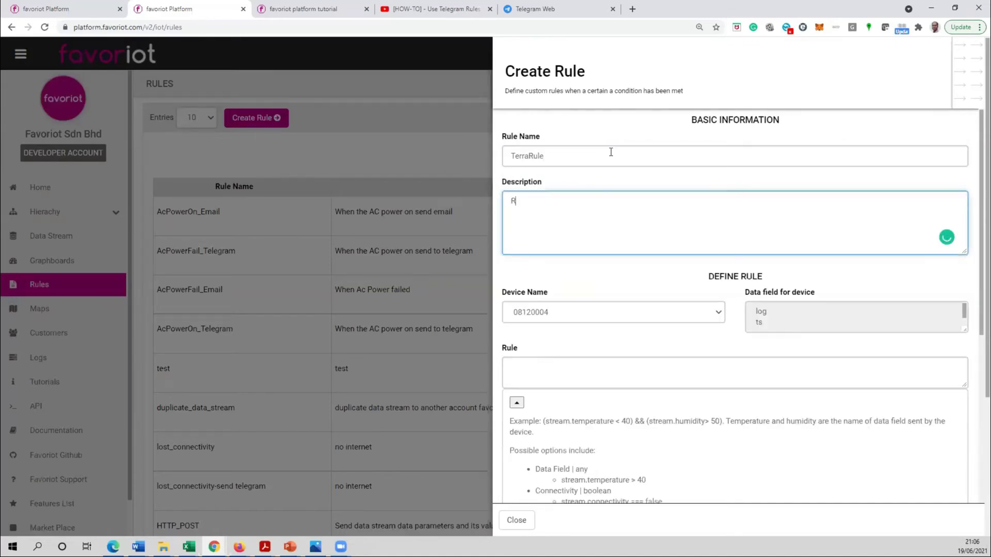
- Choose device S2UXX and enter the rule condition temperature>30
{"action": "left_click", "coordinate": [686, 319]}
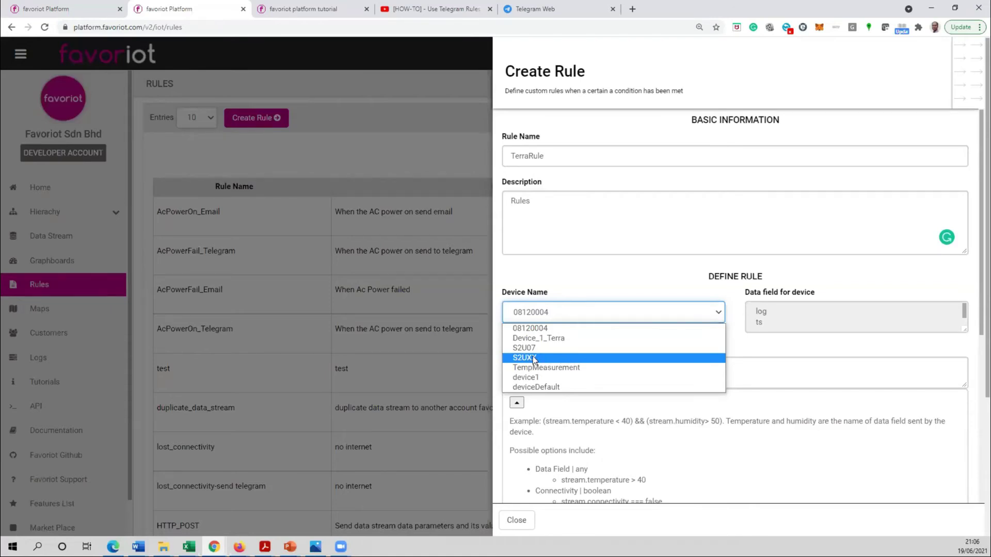
{"action": "left_click", "coordinate": [556, 358]}
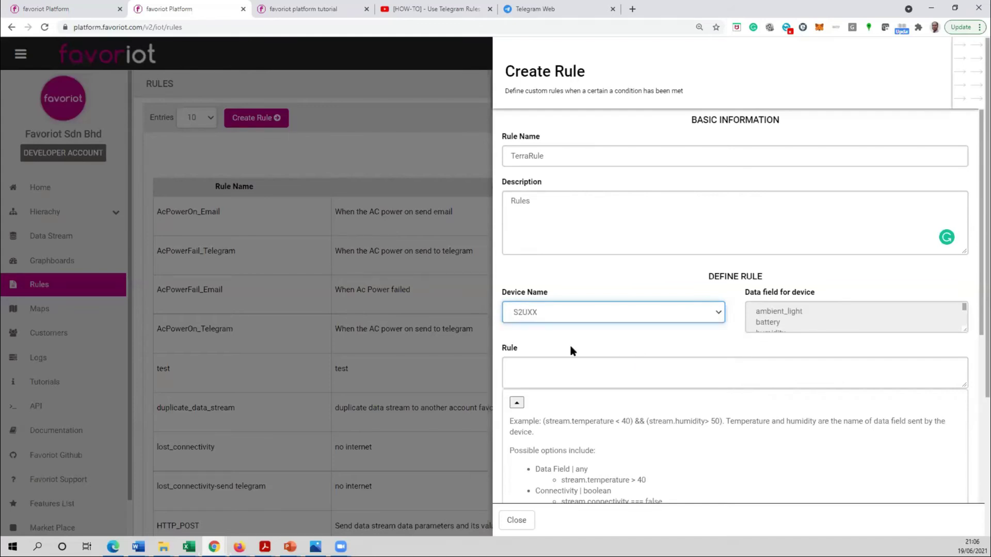
{"action": "scroll", "coordinate": [585, 336], "scroll_direction": "down", "scroll_amount": 2}
{"action": "scroll", "coordinate": [791, 227], "scroll_direction": "down", "scroll_amount": 2}
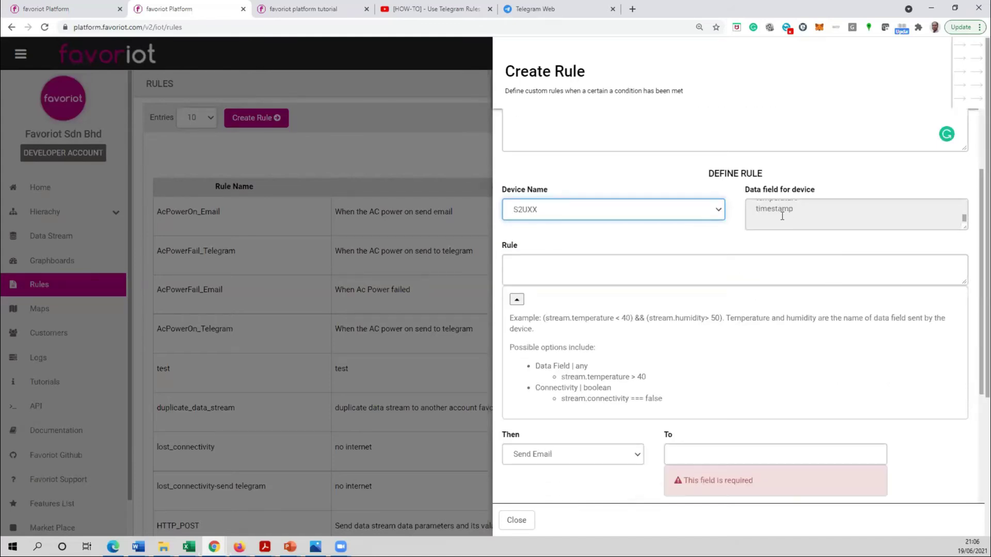
{"action": "scroll", "coordinate": [780, 217], "scroll_direction": "up", "scroll_amount": 3}
{"action": "left_click_drag", "start_coordinate": [961, 224], "coordinate": [966, 251]}
{"action": "left_click", "coordinate": [758, 305]}
{"action": "type", "text": "temperature"}
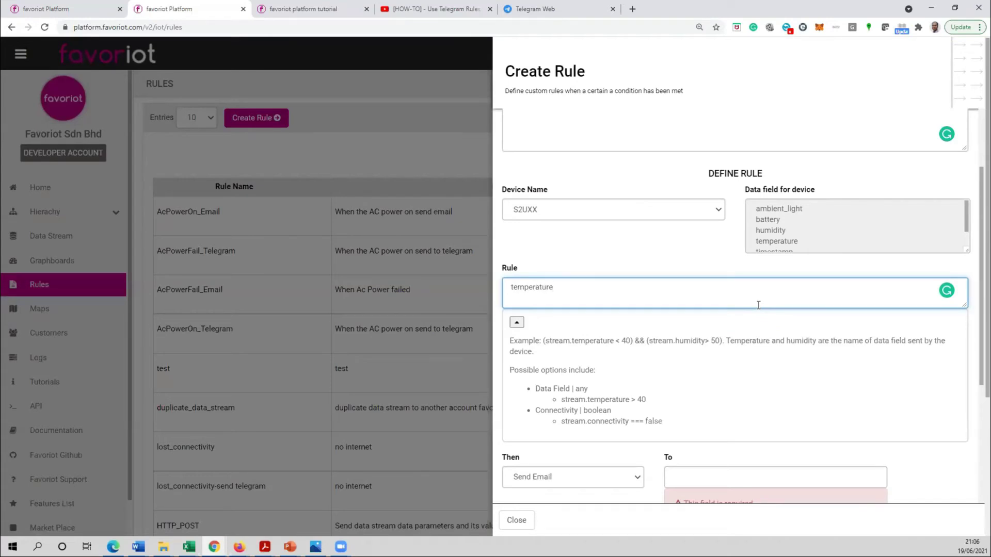
{"action": "type", "text": ">30"}
- Change the rule condition to stream.temperature>30, checking the temperature field name
{"action": "scroll", "coordinate": [597, 361], "scroll_direction": "down", "scroll_amount": 2}
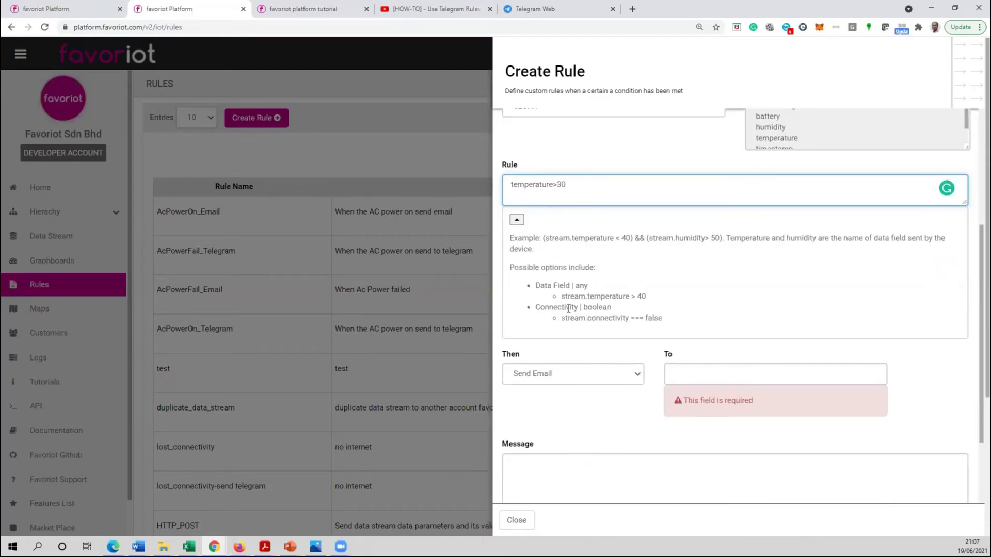
{"action": "scroll", "coordinate": [576, 308], "scroll_direction": "up", "scroll_amount": 1}
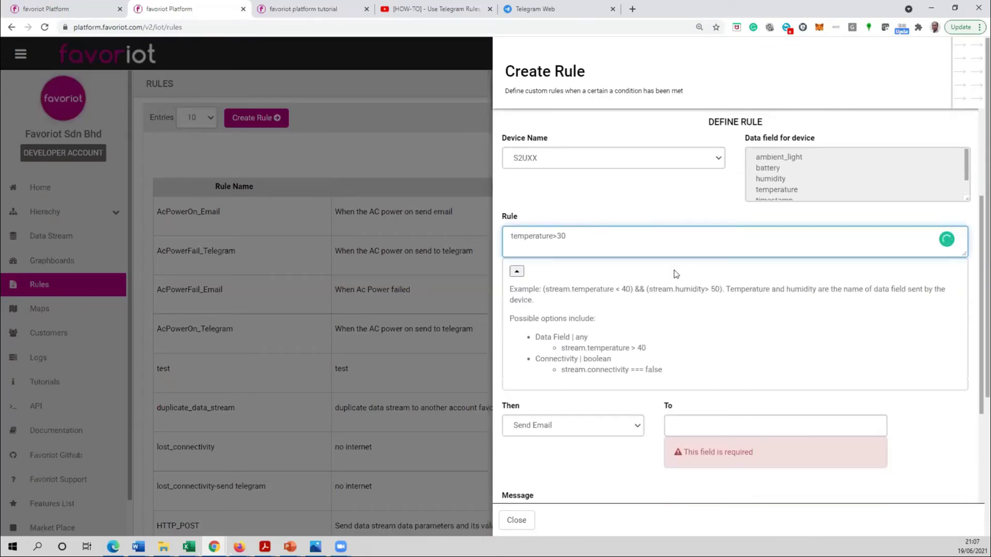
{"action": "key", "text": "Home"}
{"action": "type", "text": "stream."}
{"action": "left_click", "coordinate": [781, 190]}
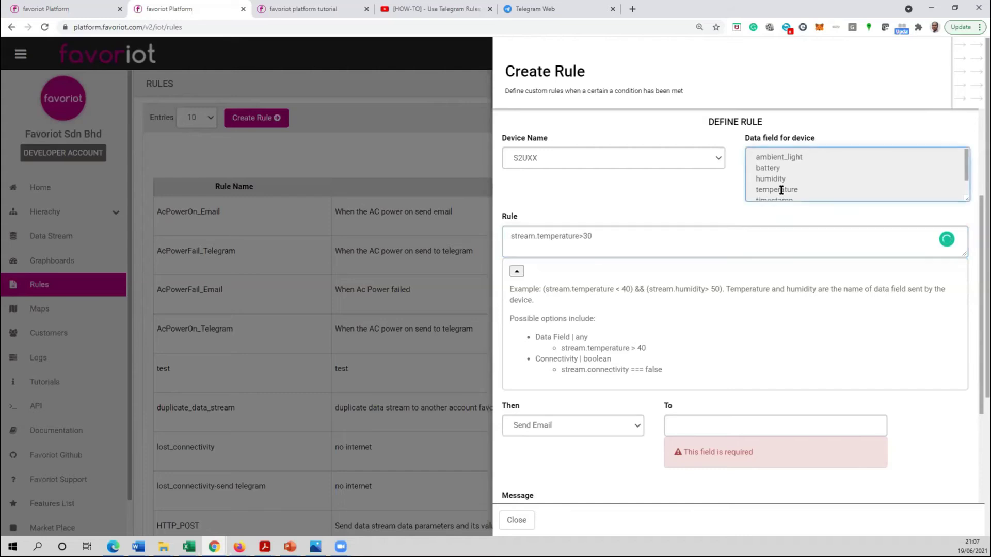
{"action": "left_click_drag", "start_coordinate": [764, 190], "coordinate": [799, 189]}
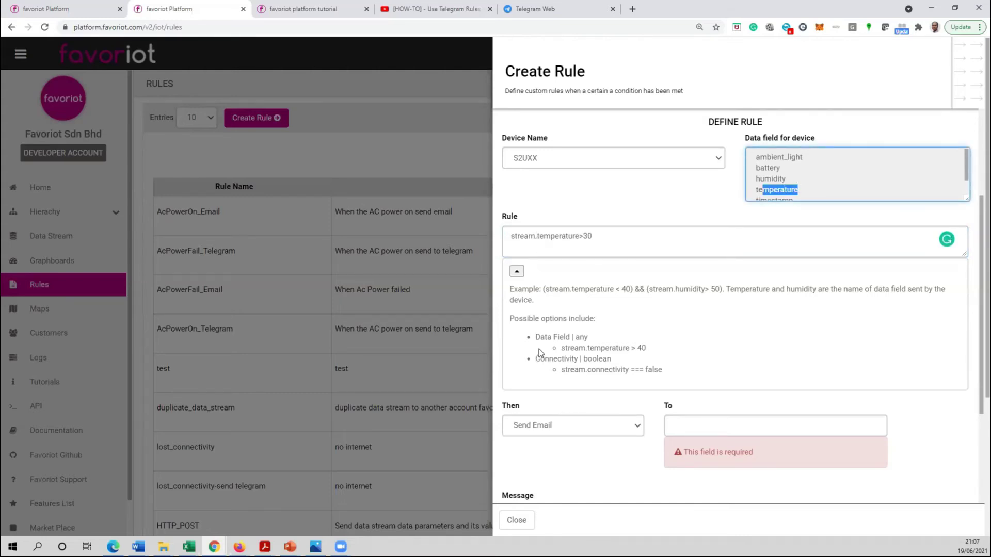
{"action": "scroll", "coordinate": [568, 368], "scroll_direction": "down", "scroll_amount": 1}
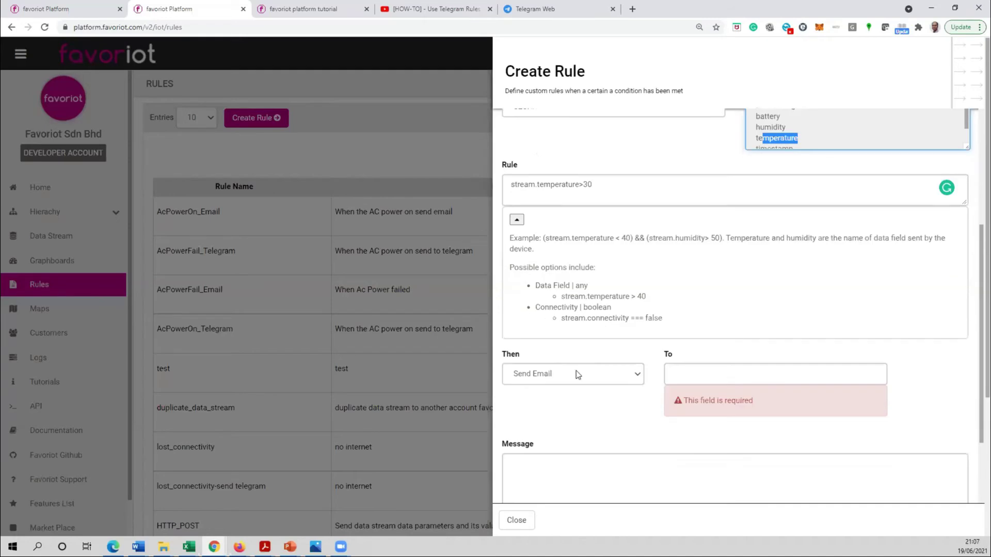
- Set the action to Send Email with the recipient's address and message 'Temp is high'
{"action": "left_click", "coordinate": [607, 375]}
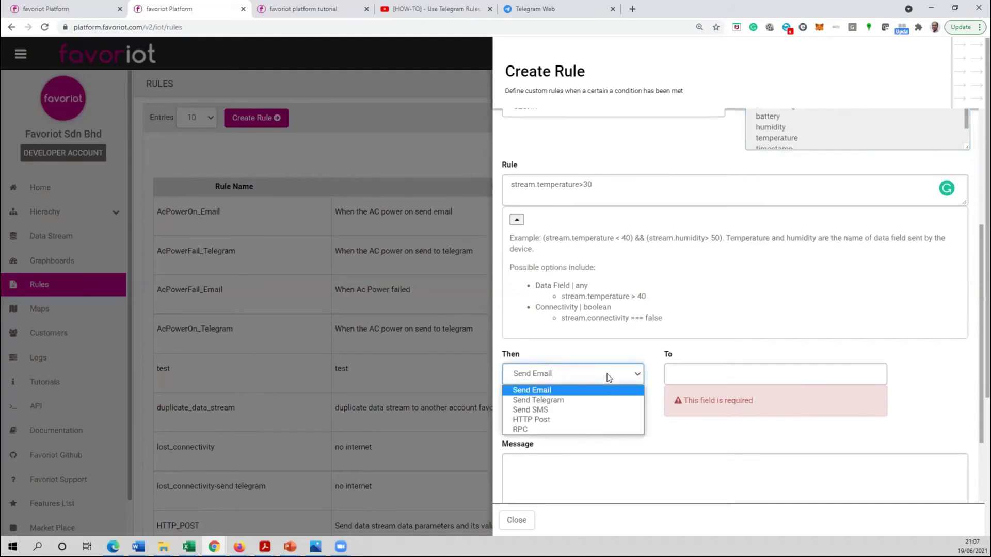
{"action": "left_click", "coordinate": [532, 391]}
{"action": "left_click", "coordinate": [739, 372]}
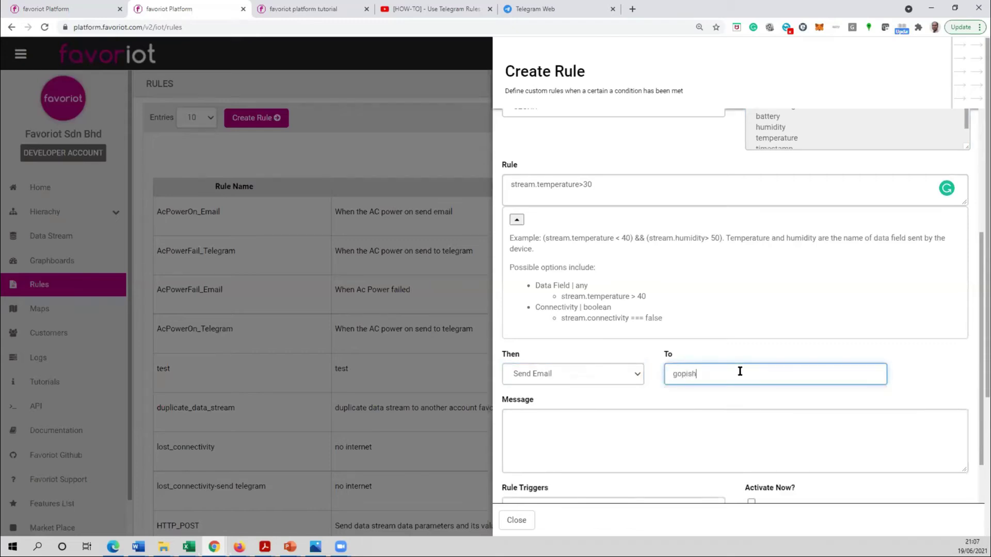
{"action": "key", "text": "Tab"}
{"action": "type", "text": "Temp is high"}
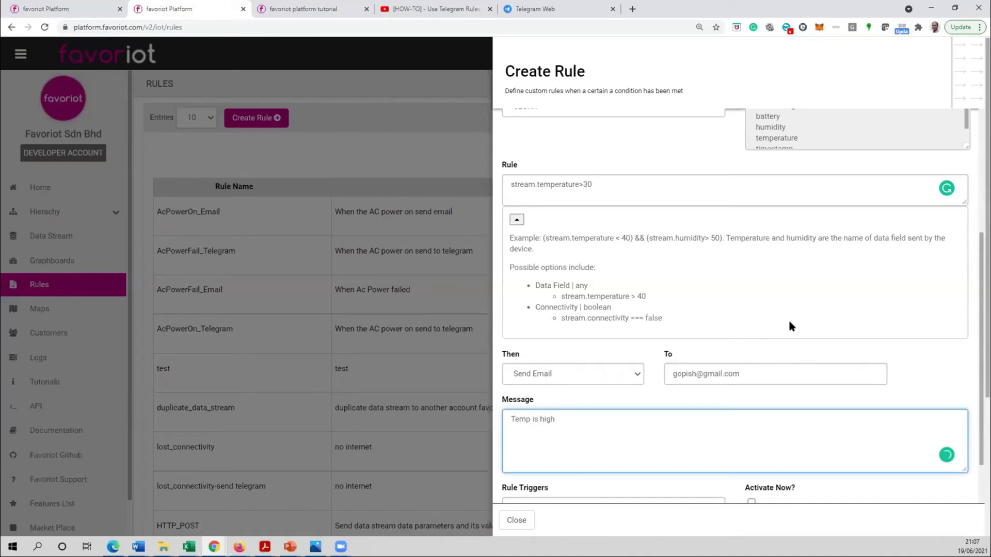
- Raise Rule Triggers, tick Activate Now?, and create the rule
{"action": "scroll", "coordinate": [764, 341], "scroll_direction": "down", "scroll_amount": 2}
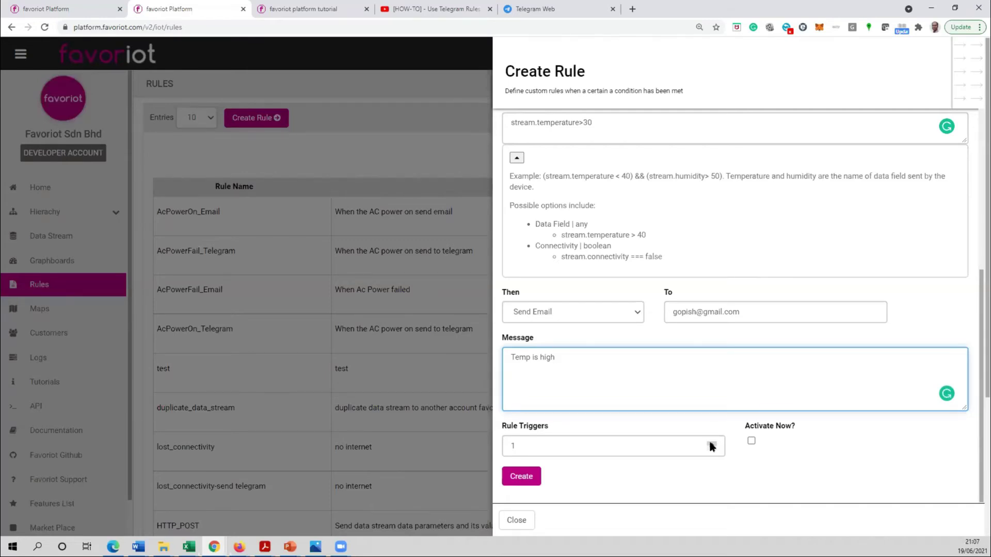
{"action": "left_click", "coordinate": [711, 443]}
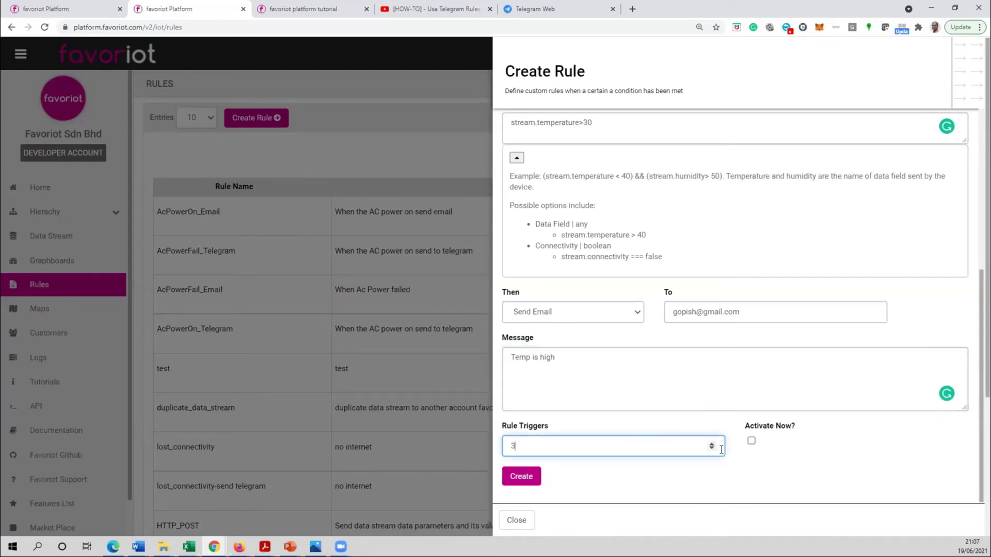
{"action": "left_click", "coordinate": [751, 440]}
{"action": "scroll", "coordinate": [637, 450], "scroll_direction": "down", "scroll_amount": 1}
{"action": "left_click", "coordinate": [521, 476]}
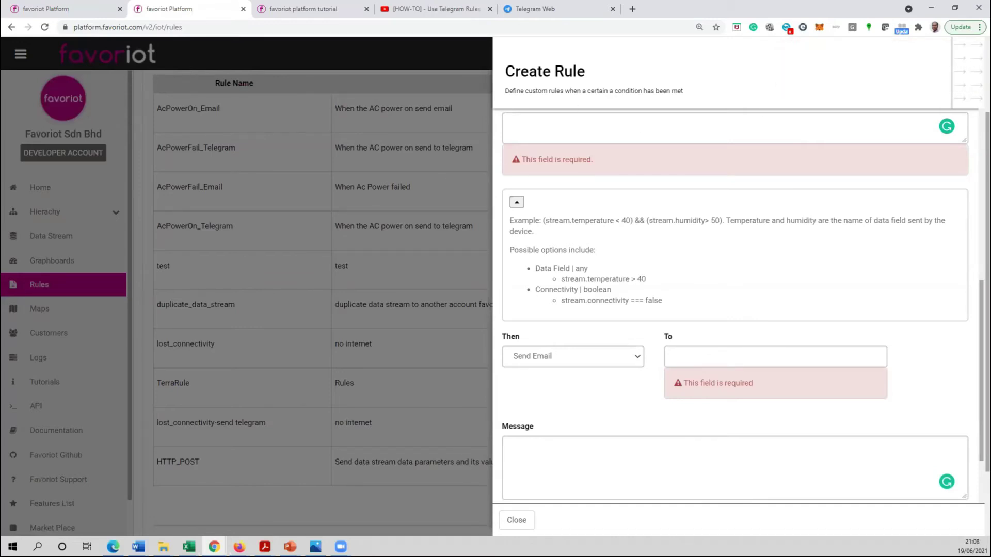
{"action": "key", "text": "alt+Tab"}
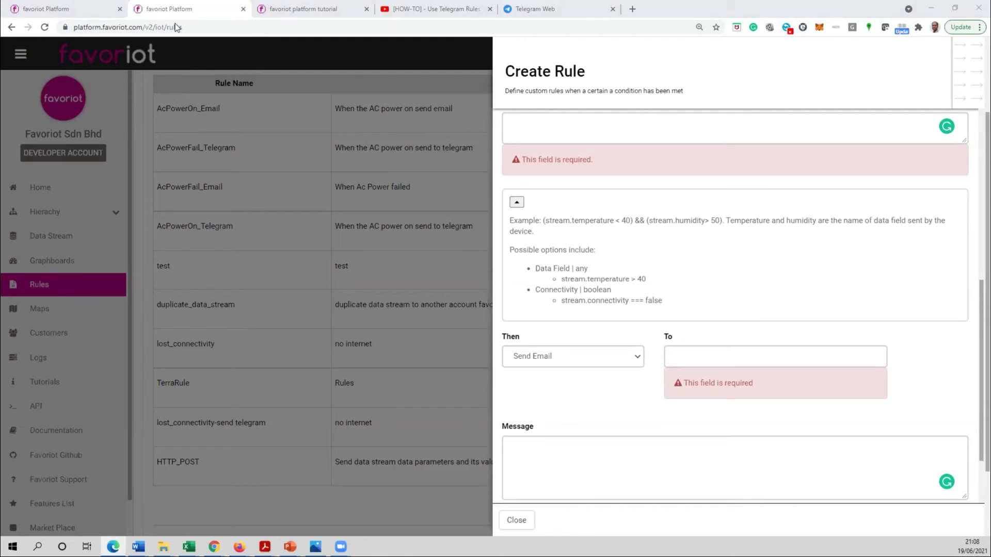
- Minimize the Favoriot window to reveal Gmail with the alert e-mail
{"action": "left_click", "coordinate": [925, 8]}
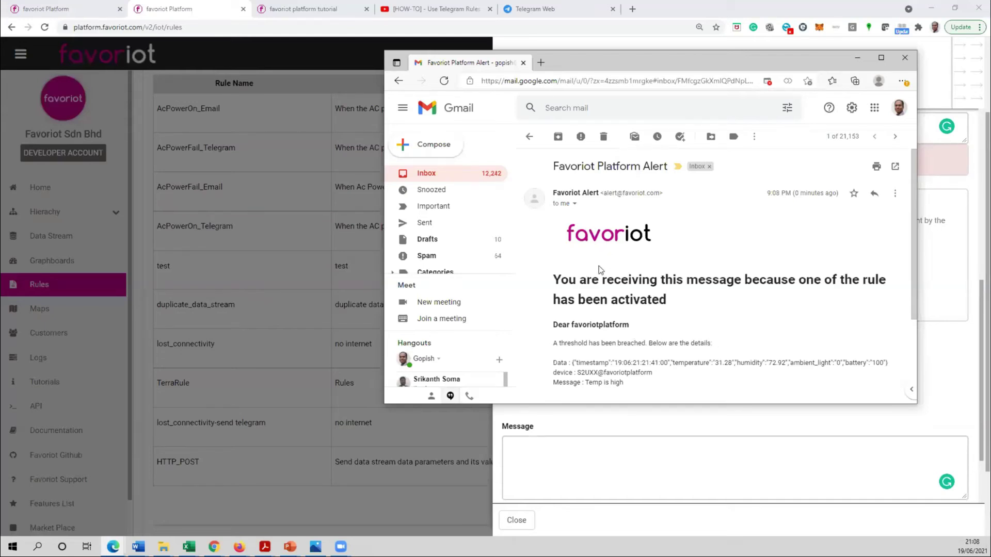
- Return to the Gmail inbox and open the Favoriot Alert thread
{"action": "scroll", "coordinate": [604, 250], "scroll_direction": "down", "scroll_amount": 1}
{"action": "scroll", "coordinate": [575, 201], "scroll_direction": "up", "scroll_amount": 1}
{"action": "scroll", "coordinate": [582, 307], "scroll_direction": "down", "scroll_amount": 1}
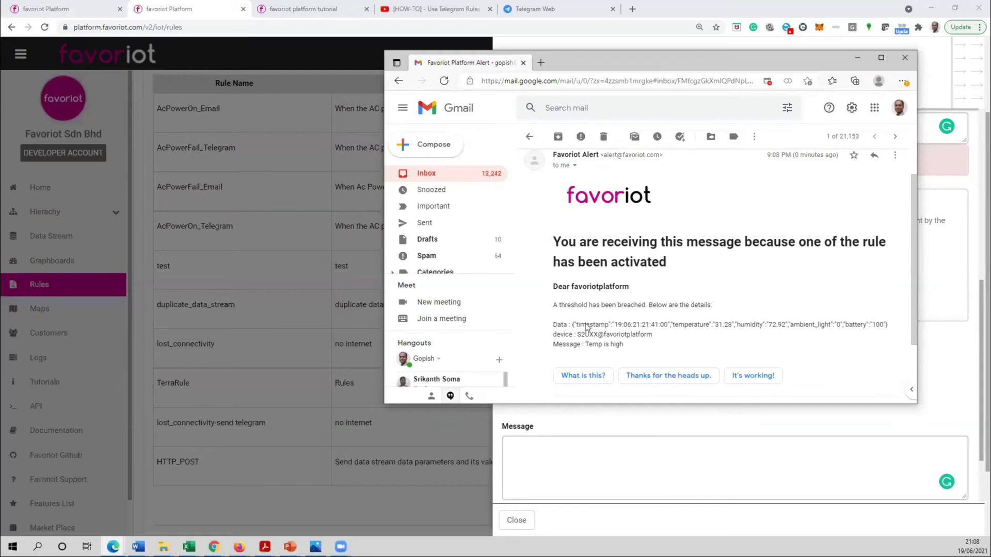
{"action": "left_click", "coordinate": [528, 136]}
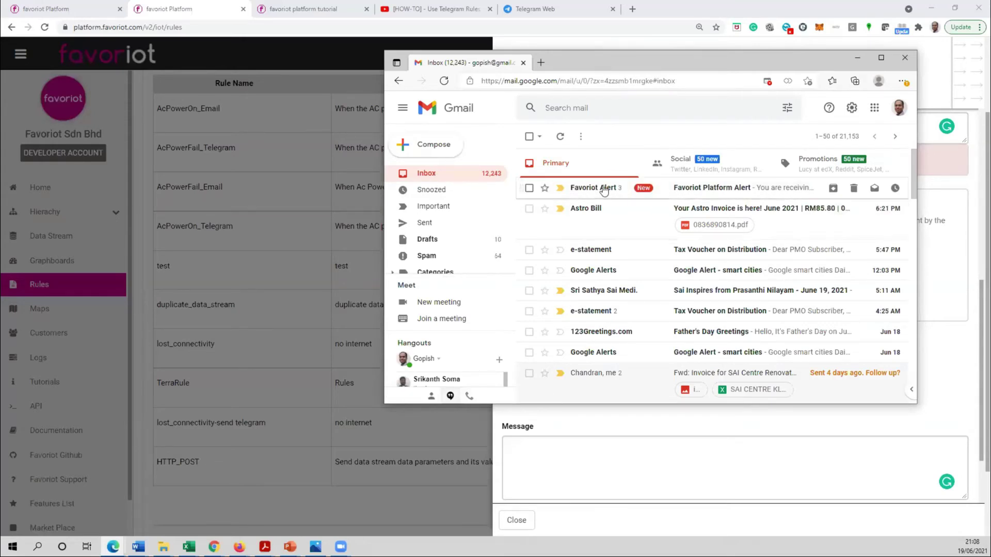
{"action": "left_click", "coordinate": [604, 191]}
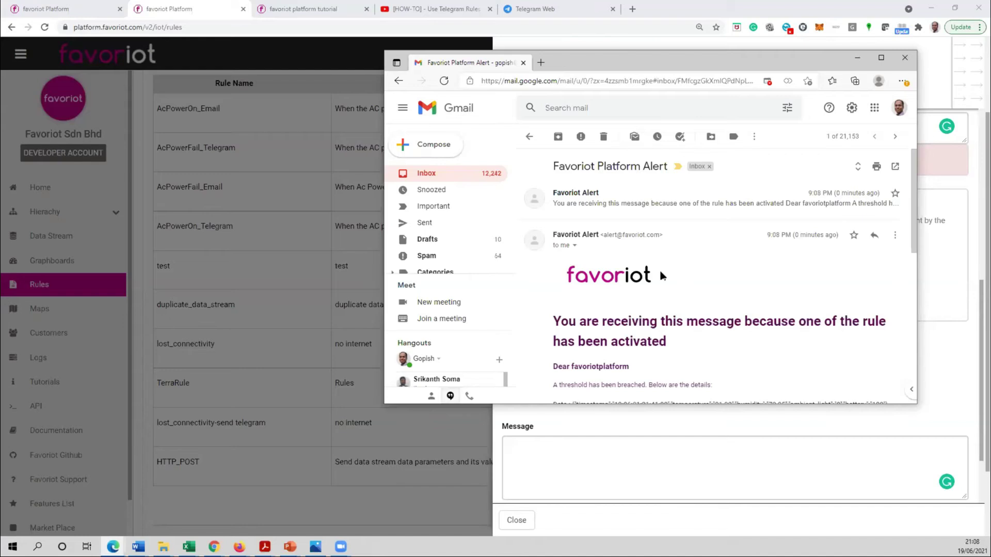
- Review the alert's sensor data and 'Temp is high' message, then minimize Gmail
{"action": "scroll", "coordinate": [660, 279], "scroll_direction": "down", "scroll_amount": 4}
{"action": "scroll", "coordinate": [680, 236], "scroll_direction": "down", "scroll_amount": 3}
{"action": "scroll", "coordinate": [619, 248], "scroll_direction": "up", "scroll_amount": 4}
{"action": "left_click_drag", "start_coordinate": [576, 254], "coordinate": [890, 256]}
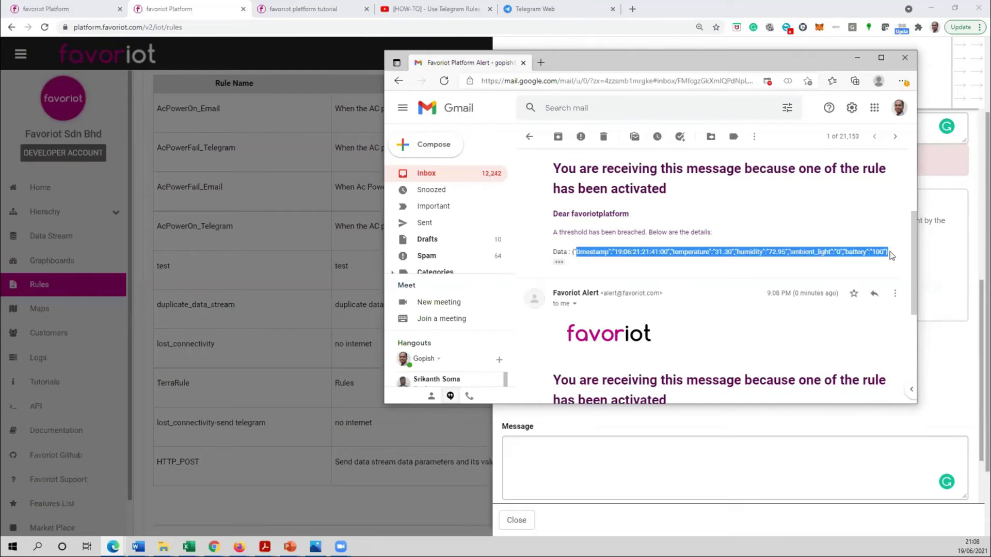
{"action": "left_click", "coordinate": [559, 262]}
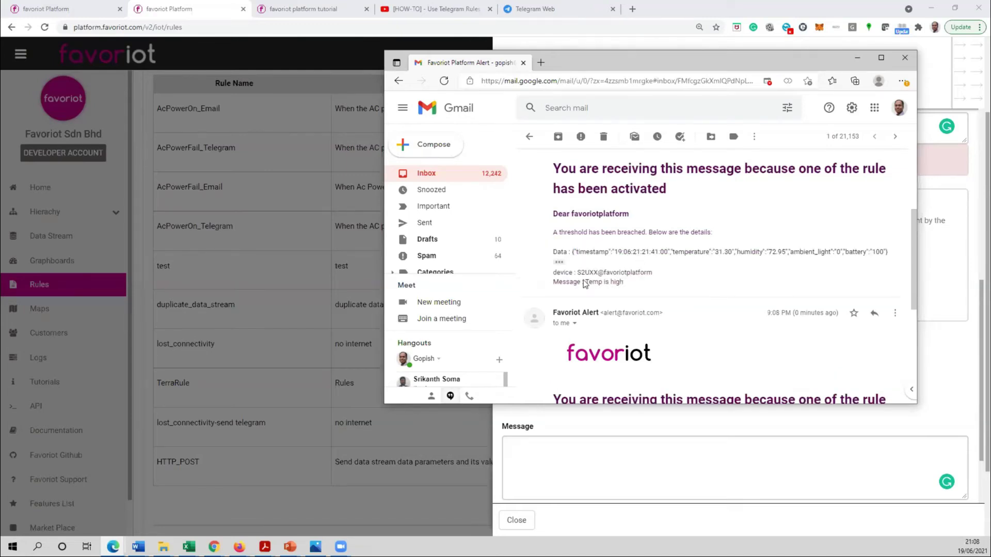
{"action": "left_click_drag", "start_coordinate": [548, 285], "coordinate": [642, 275]}
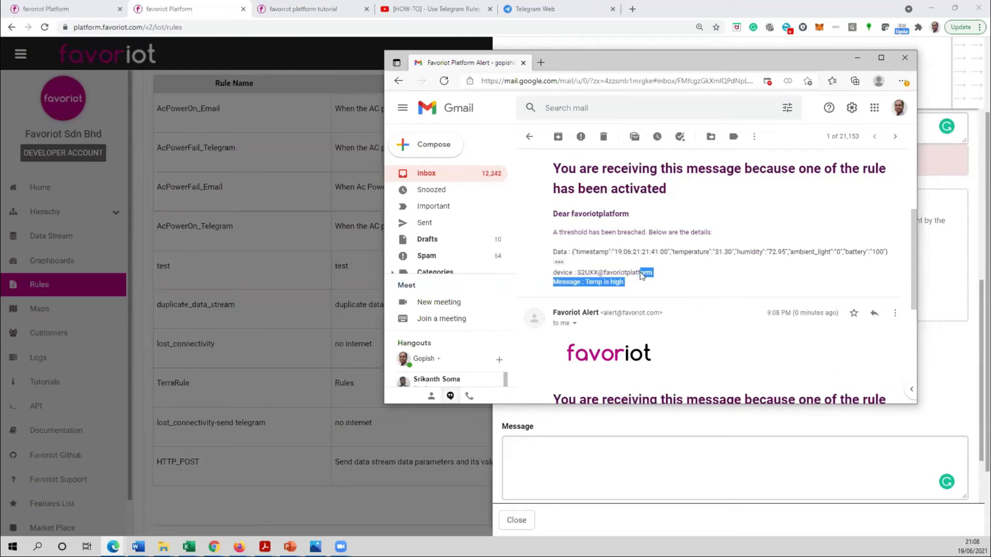
{"action": "left_click", "coordinate": [661, 278]}
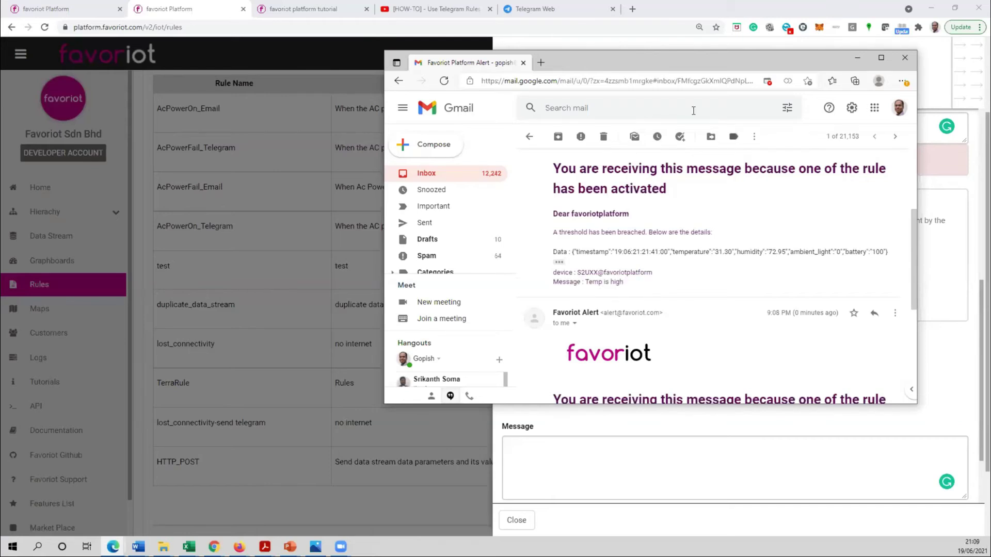
{"action": "left_click", "coordinate": [849, 64]}
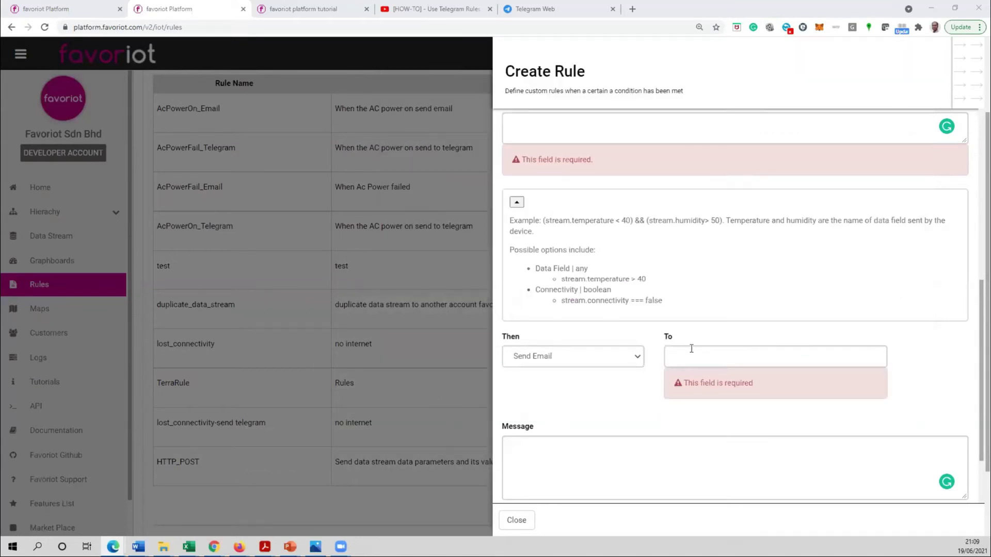
- Switch the rule action to Send Telegram after briefly trying Send SMS, then go to Telegram Web
{"action": "left_click", "coordinate": [634, 356]}
{"action": "left_click", "coordinate": [551, 395]}
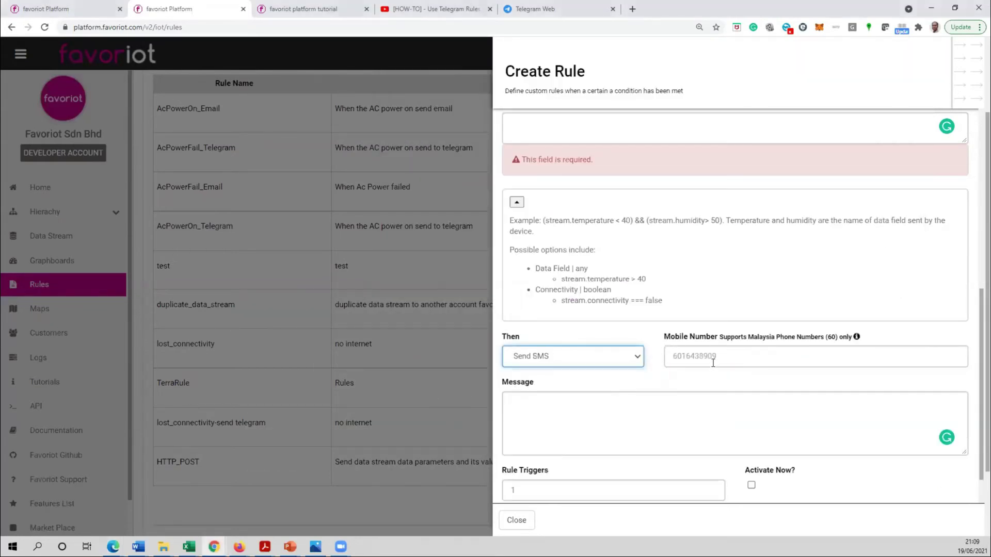
{"action": "left_click", "coordinate": [694, 362]}
{"action": "left_click", "coordinate": [612, 361]}
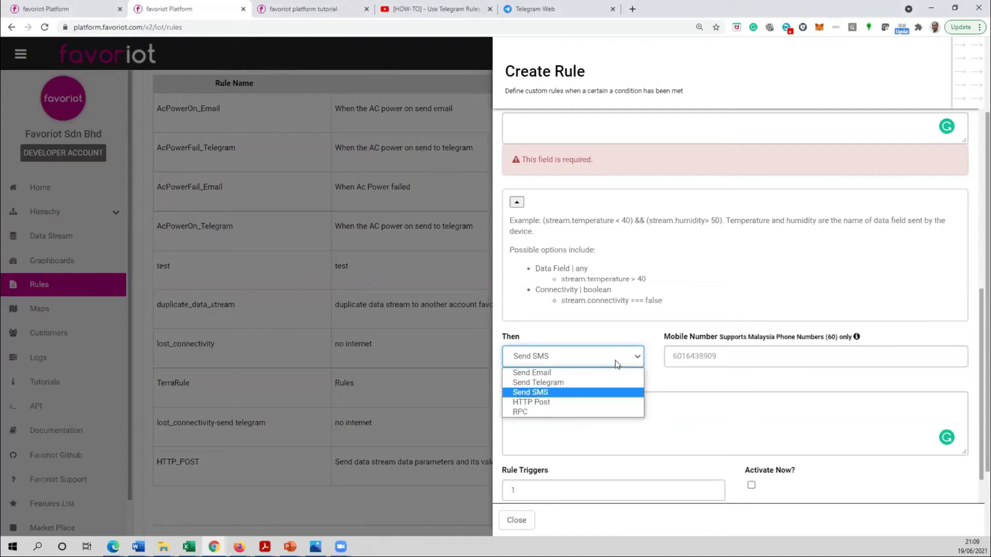
{"action": "left_click", "coordinate": [579, 386]}
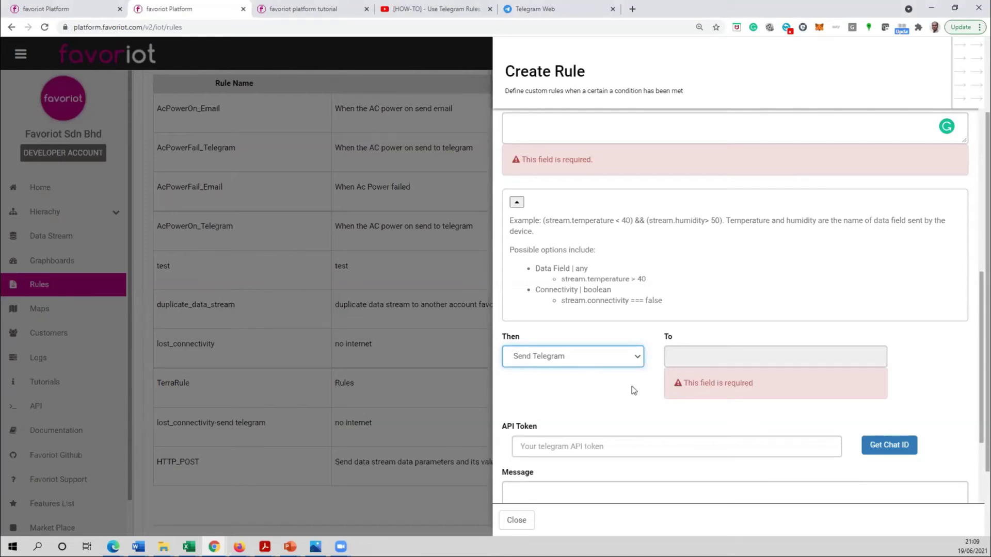
{"action": "left_click", "coordinate": [538, 11]}
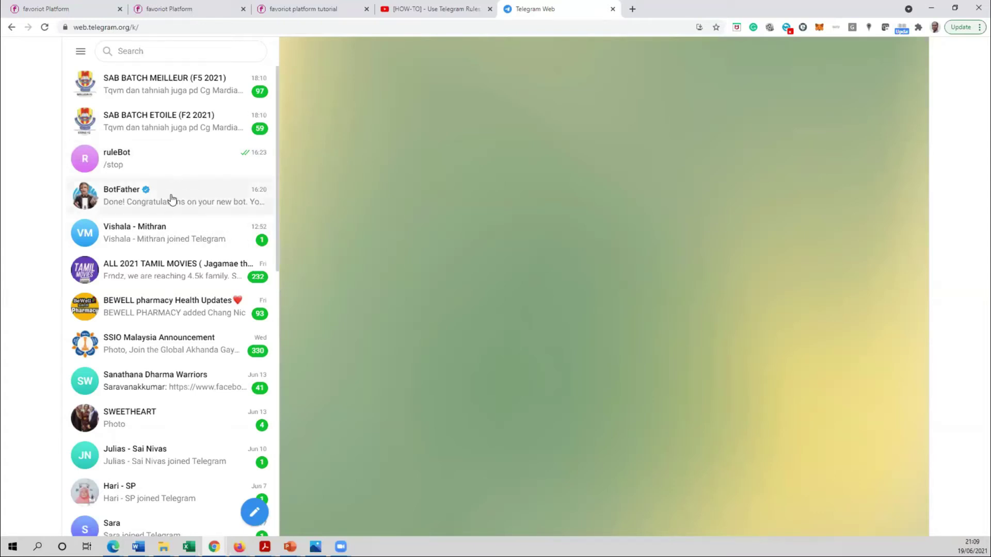
- Start a /newbot request in BotFather and name the bot TerraBot
{"action": "left_click", "coordinate": [258, 197]}
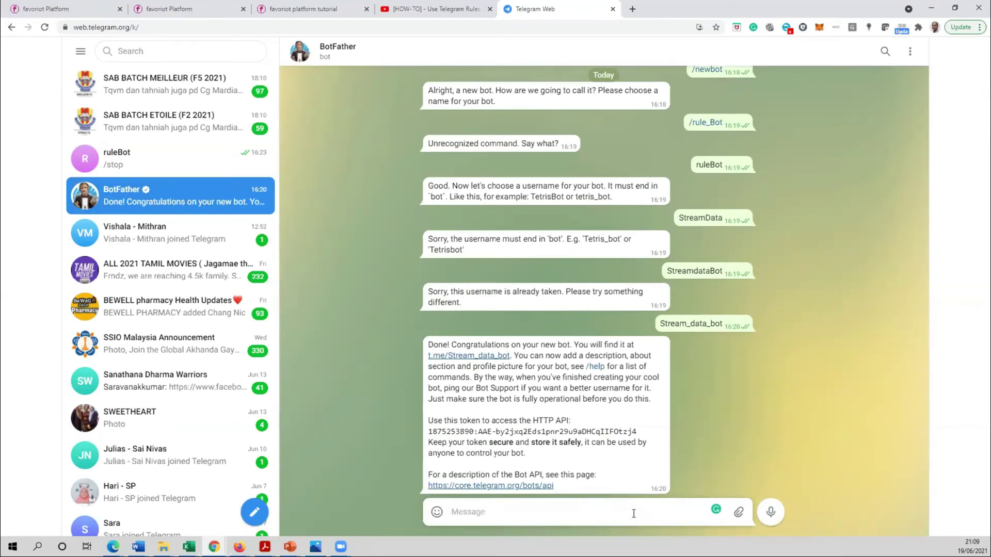
{"action": "type", "text": "/newbot"}
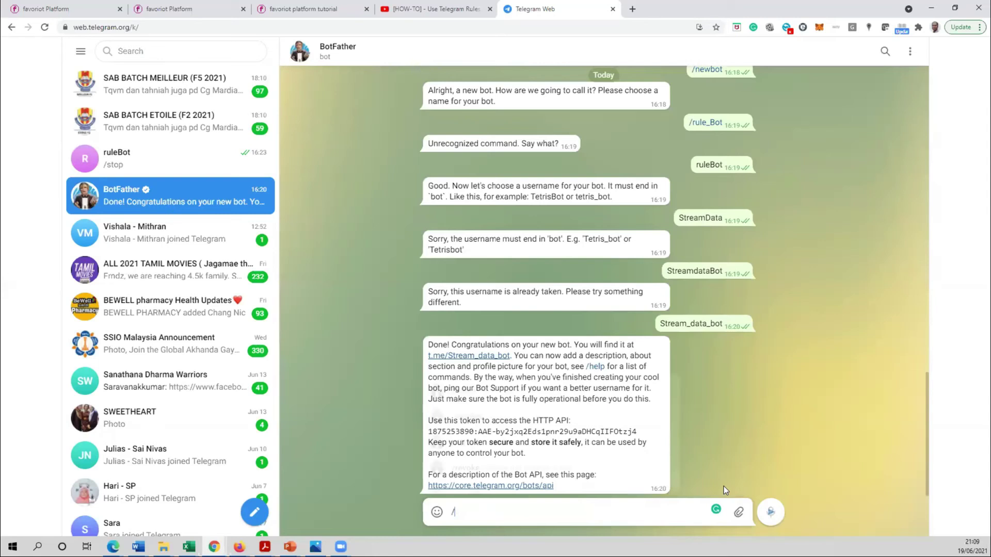
{"action": "key", "text": "Return"}
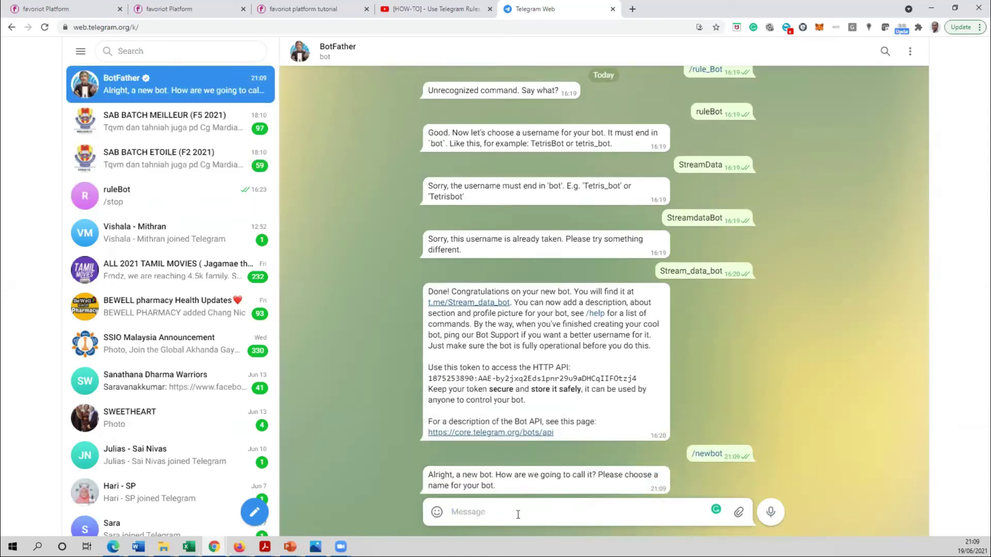
{"action": "type", "text": "TerraBot"}
{"action": "key", "text": "Return"}
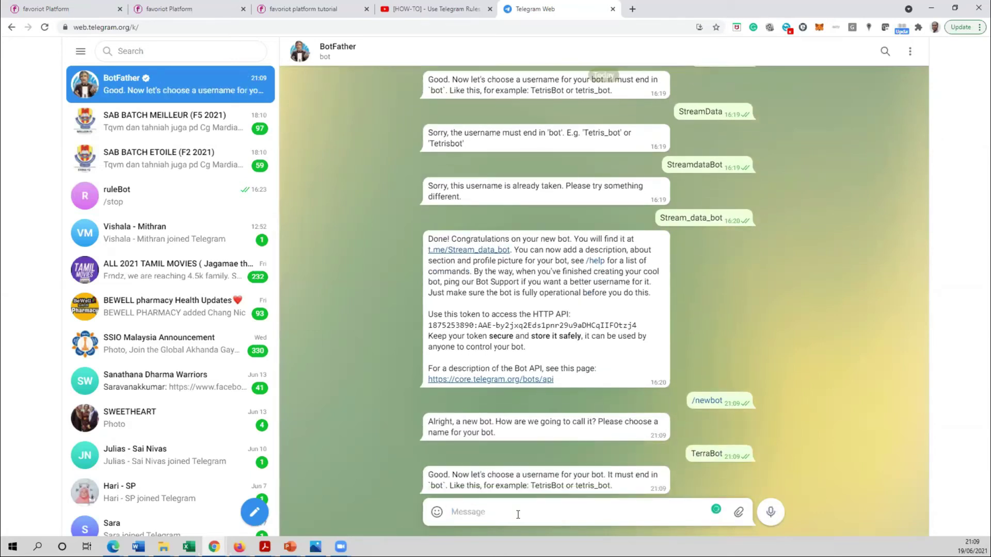
- Give the bot the username TerraDeviceBot and copy its HTTP API token
{"action": "type", "text": "Terra"}
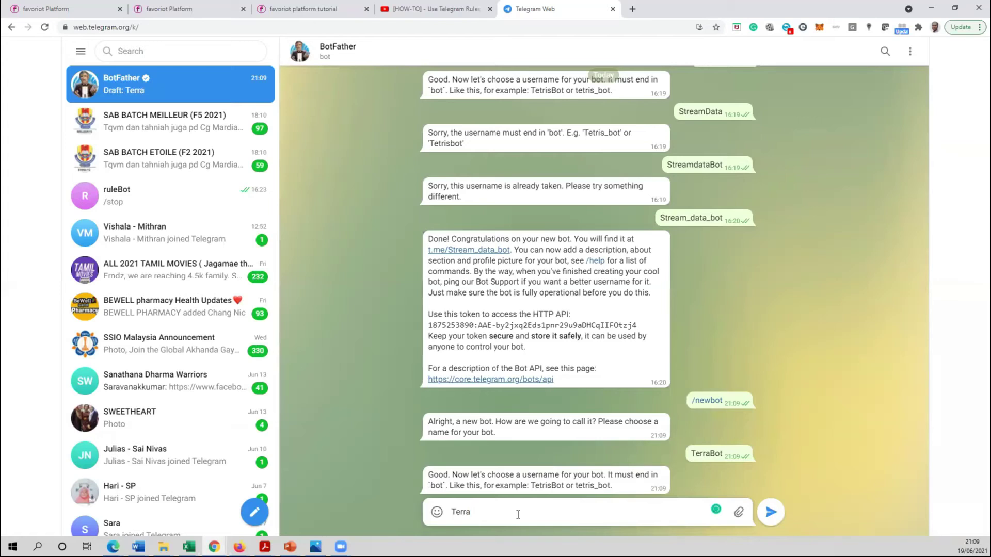
{"action": "type", "text": "DeviceBot"}
{"action": "key", "text": "Return"}
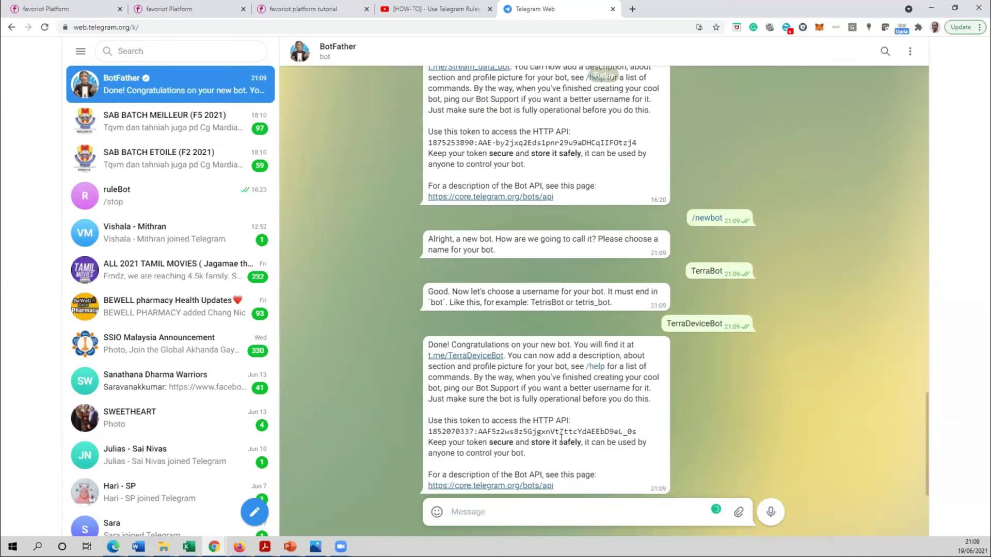
{"action": "left_click_drag", "start_coordinate": [428, 434], "coordinate": [637, 434]}
{"action": "right_click", "coordinate": [636, 434]}
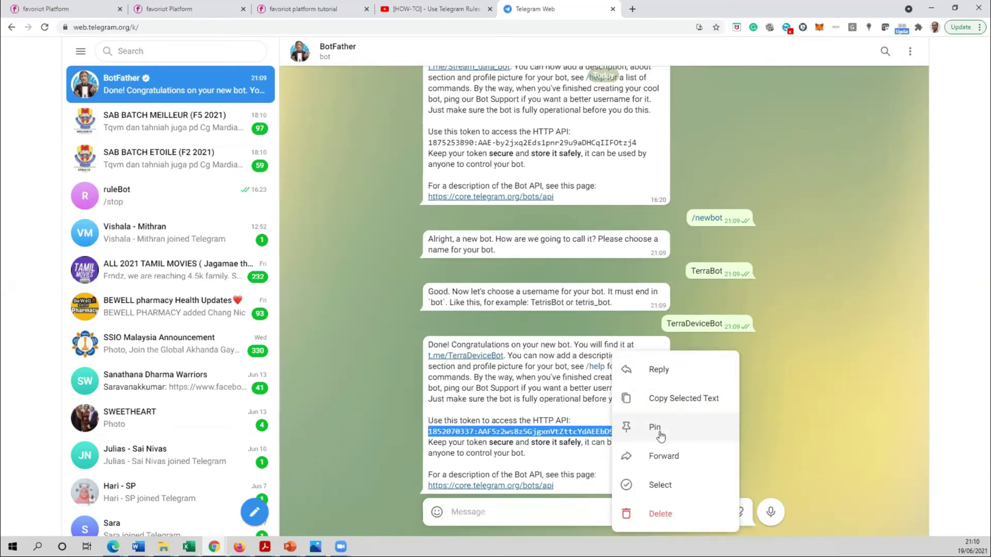
{"action": "left_click", "coordinate": [663, 398]}
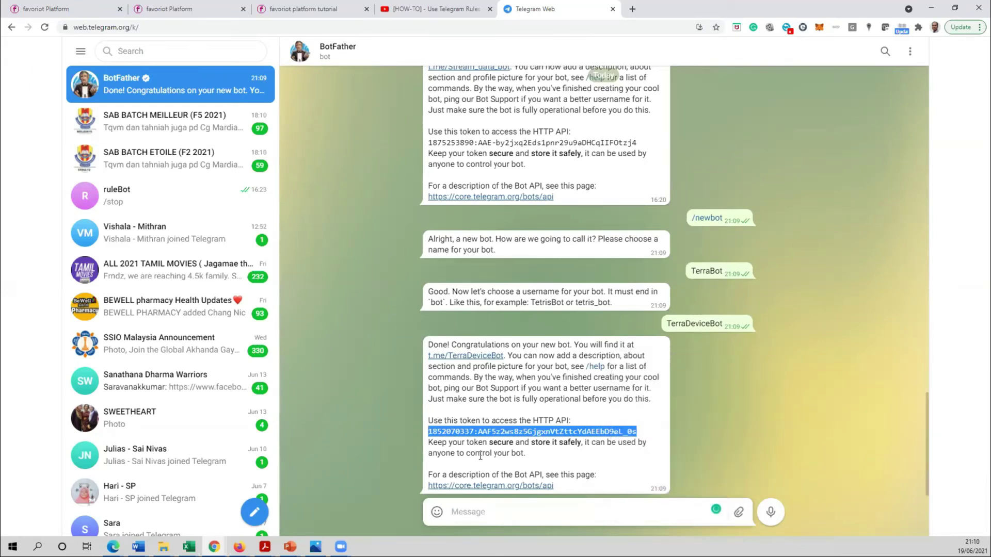
{"action": "left_click", "coordinate": [66, 11]}
- Add 'stream.' to the unfinished rule's condition, then close the Create Rule form without saving
{"action": "left_click", "coordinate": [205, 16]}
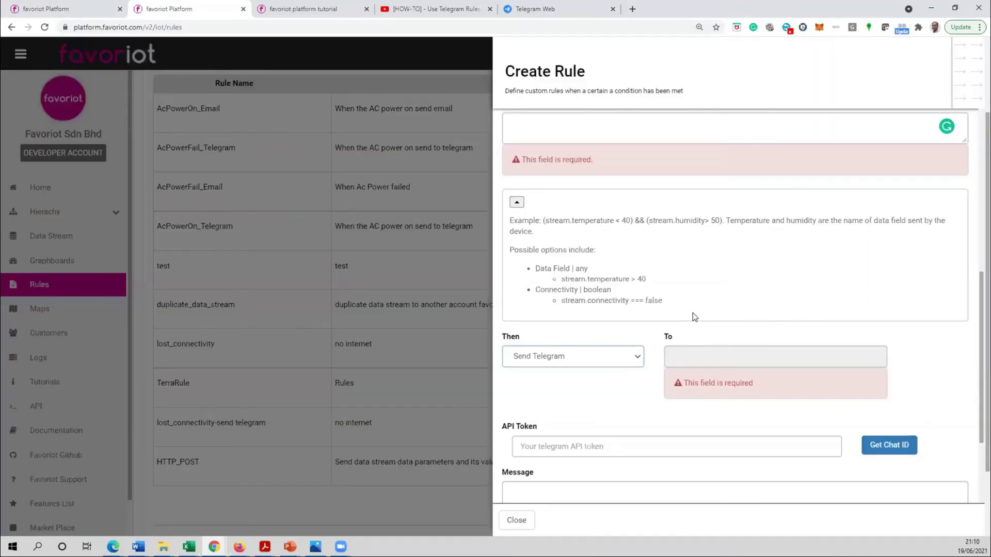
{"action": "left_click", "coordinate": [703, 359]}
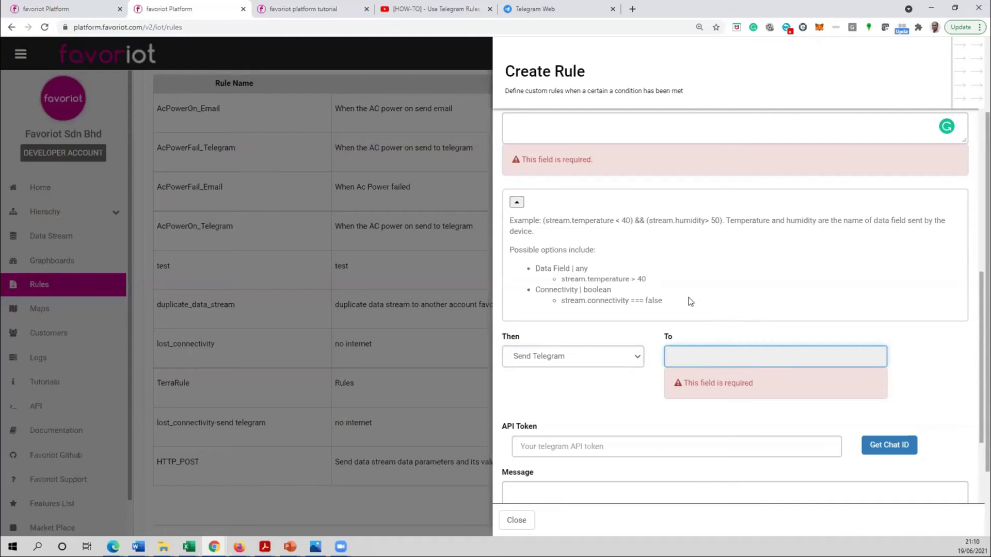
{"action": "scroll", "coordinate": [691, 305], "scroll_direction": "up", "scroll_amount": 3}
{"action": "scroll", "coordinate": [694, 313], "scroll_direction": "down", "scroll_amount": 4}
{"action": "scroll", "coordinate": [646, 357], "scroll_direction": "up", "scroll_amount": 4}
{"action": "left_click", "coordinate": [583, 284]}
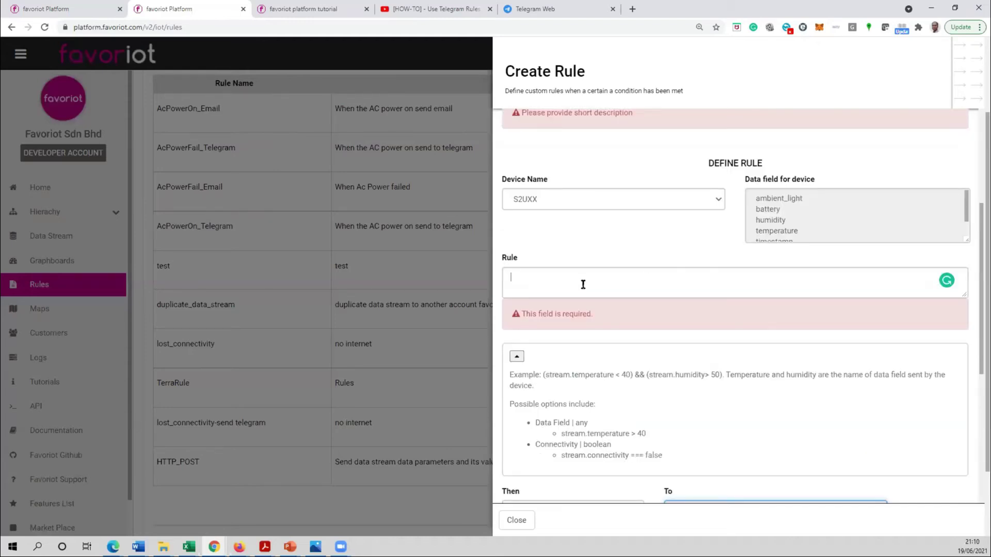
{"action": "type", "text": "s"}
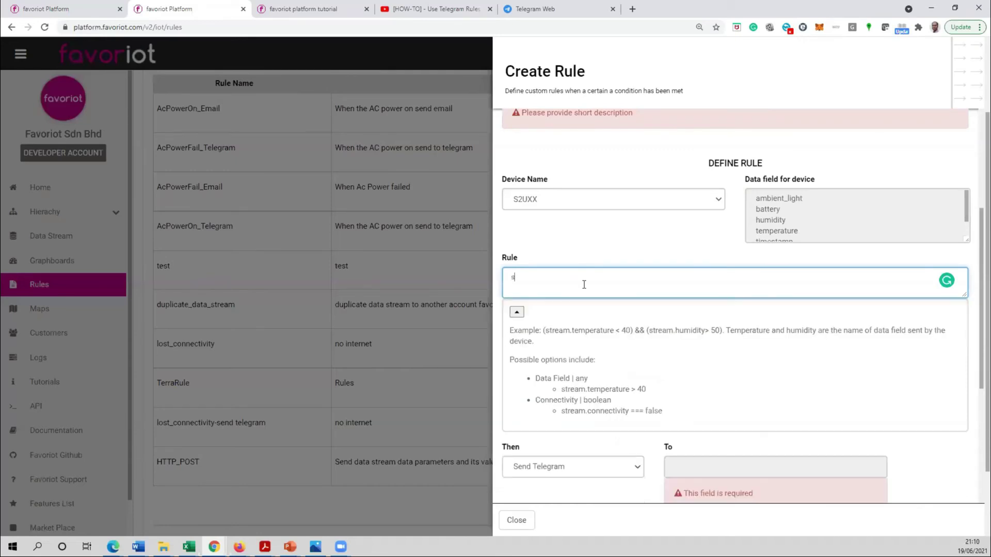
{"action": "type", "text": "tream."}
{"action": "scroll", "coordinate": [610, 280], "scroll_direction": "up", "scroll_amount": 4}
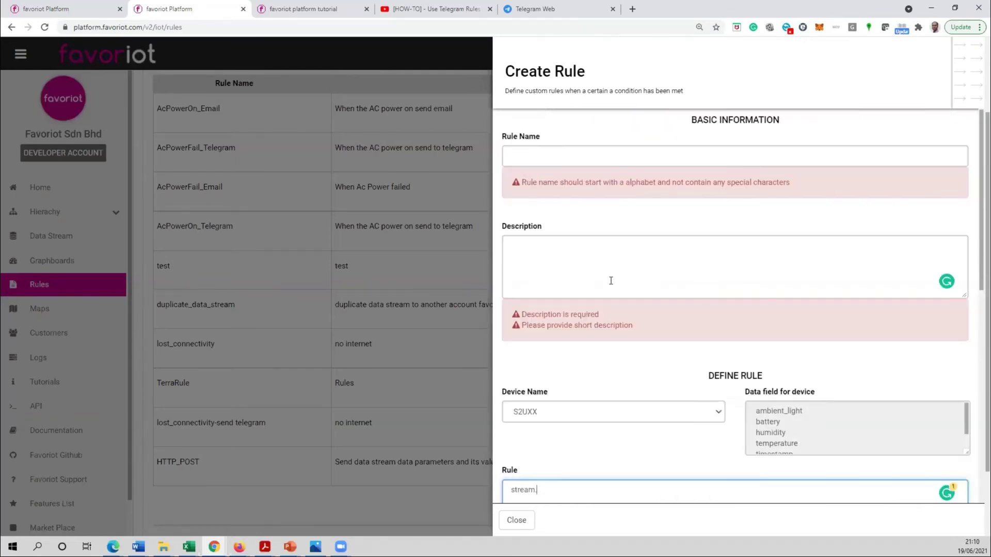
{"action": "scroll", "coordinate": [611, 280], "scroll_direction": "down", "scroll_amount": 10}
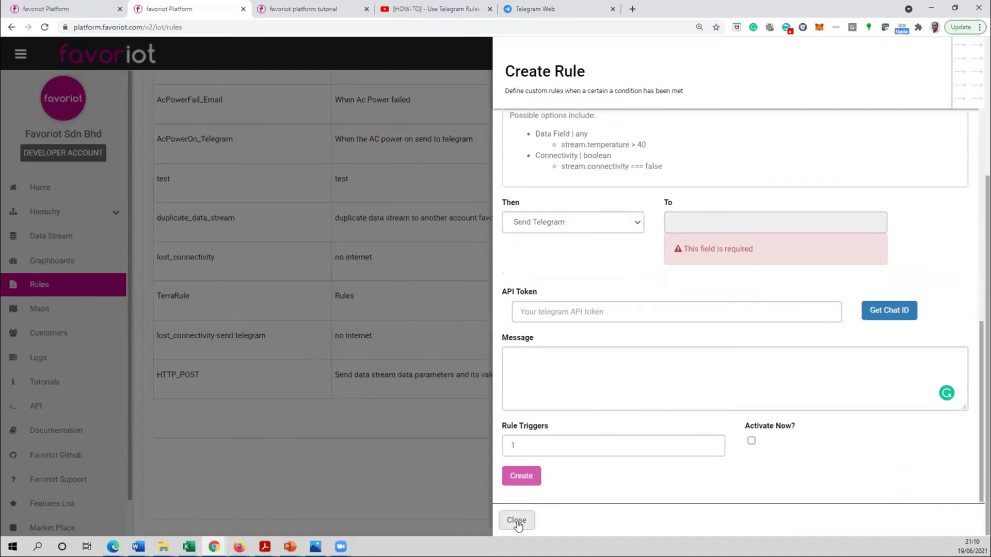
{"action": "left_click", "coordinate": [517, 521]}
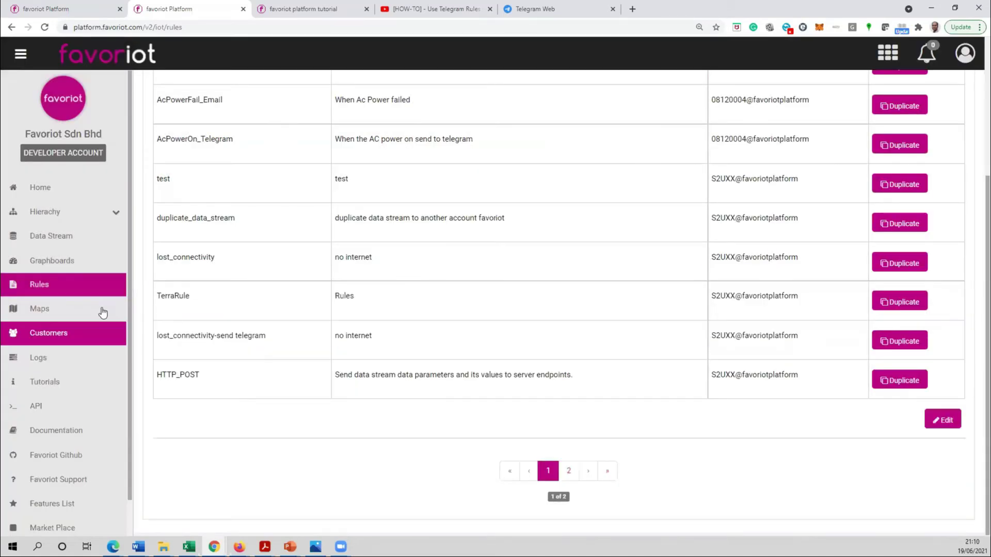
- Page through the rules list back to page 1 and turn on per-rule Edit actions
{"action": "left_click", "coordinate": [567, 471]}
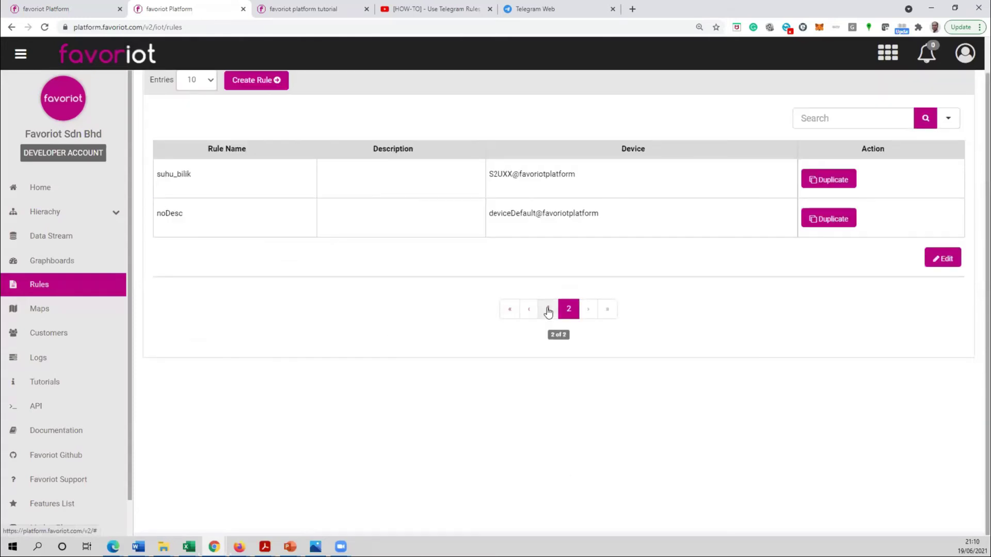
{"action": "left_click", "coordinate": [548, 310]}
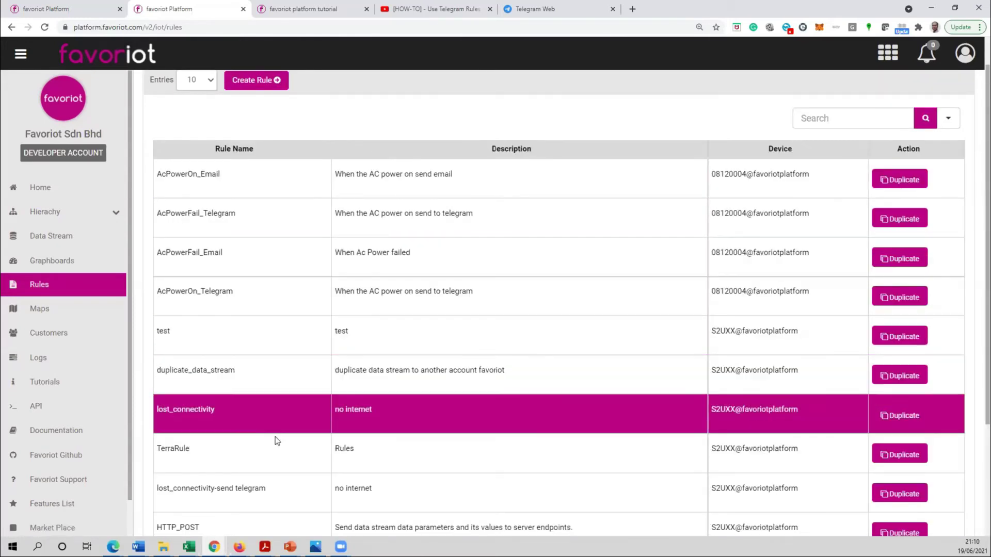
{"action": "scroll", "coordinate": [867, 454], "scroll_direction": "down", "scroll_amount": 3}
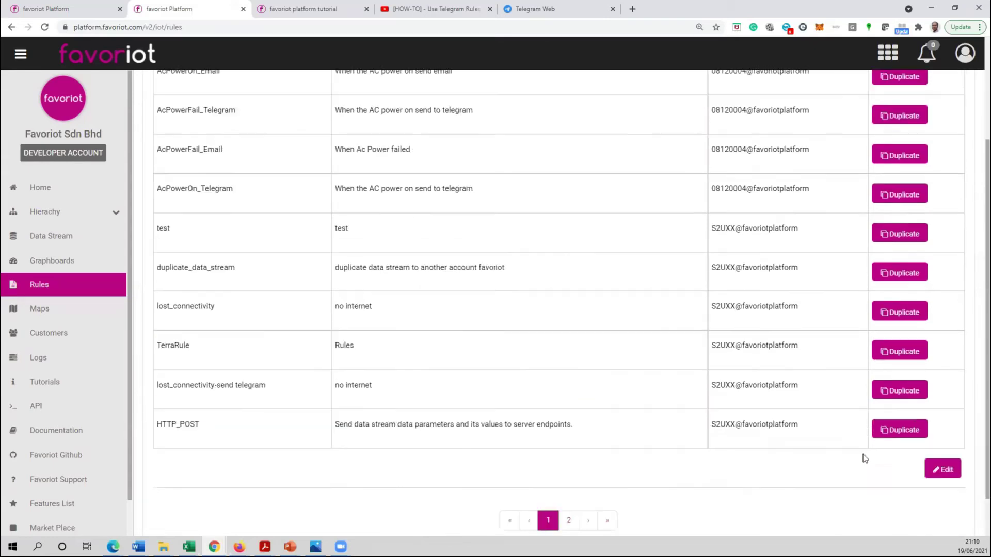
{"action": "left_click", "coordinate": [943, 421]}
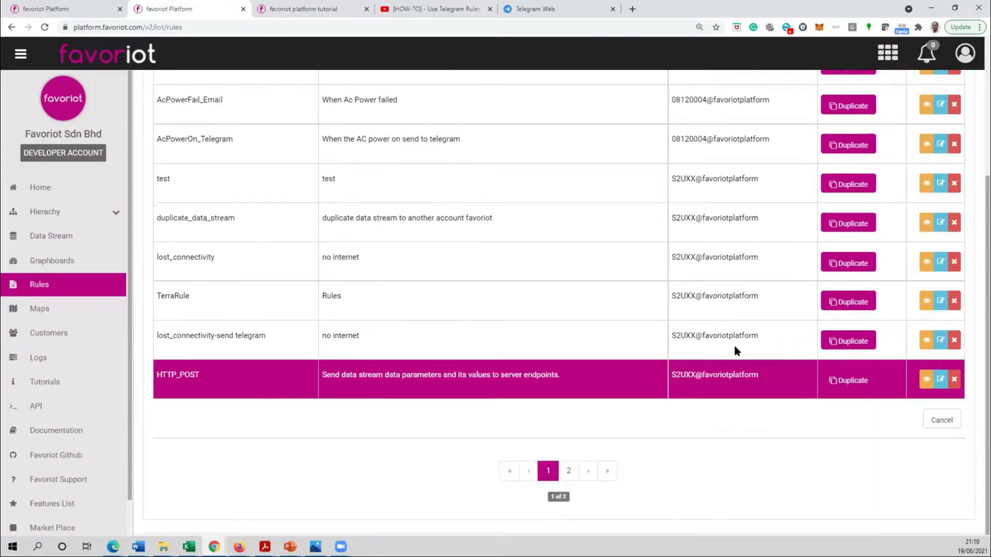
- Set TerraRule's action to Send Telegram, paste the TerraDeviceBot API token, and fetch the chat ID
{"action": "left_click", "coordinate": [940, 302]}
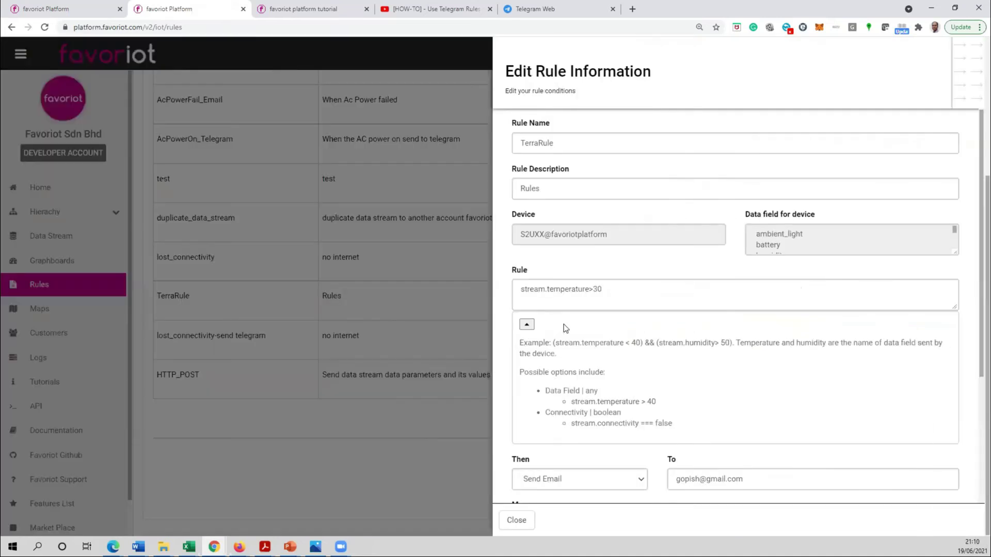
{"action": "scroll", "coordinate": [607, 336], "scroll_direction": "down", "scroll_amount": 4}
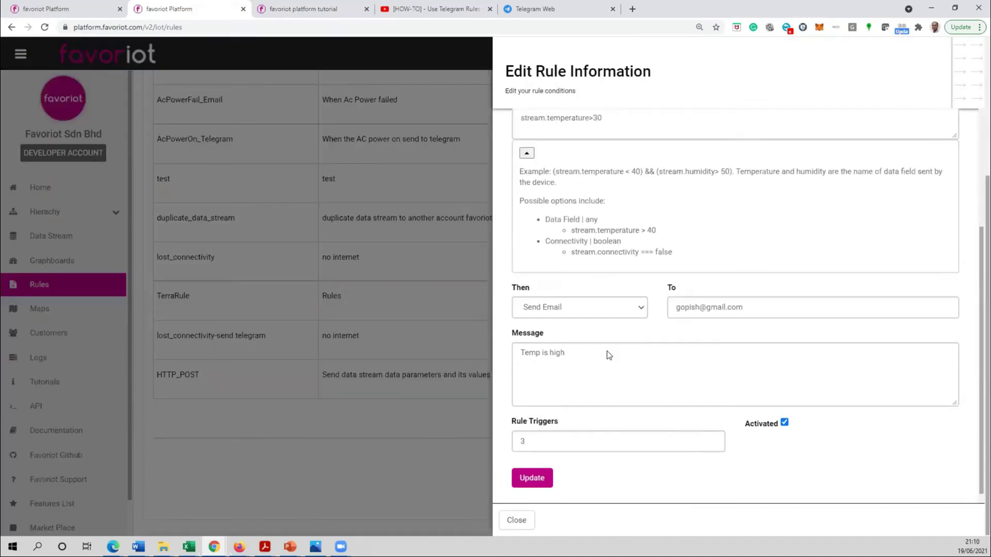
{"action": "left_click", "coordinate": [591, 295]}
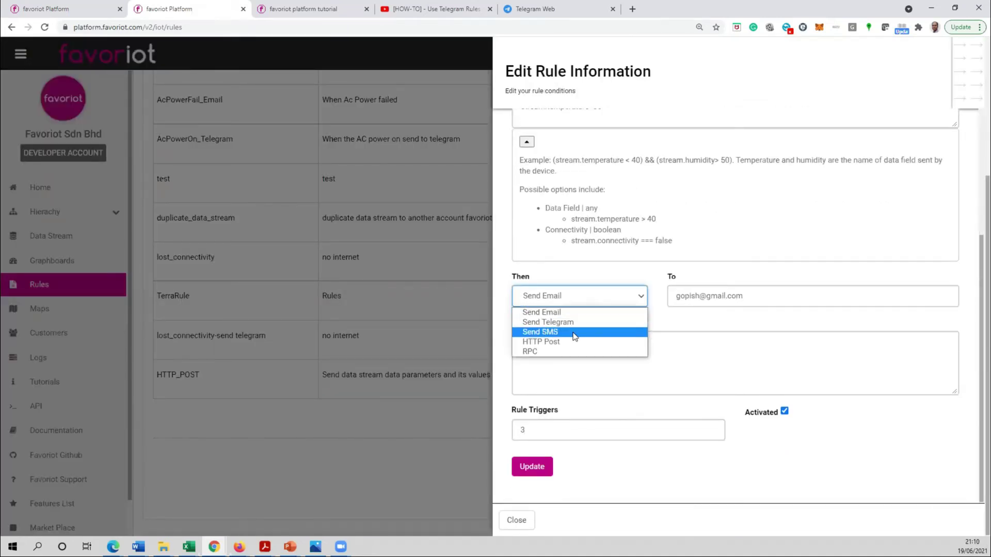
{"action": "left_click", "coordinate": [597, 322]}
{"action": "left_click", "coordinate": [593, 342]}
{"action": "scroll", "coordinate": [598, 336], "scroll_direction": "up", "scroll_amount": 3}
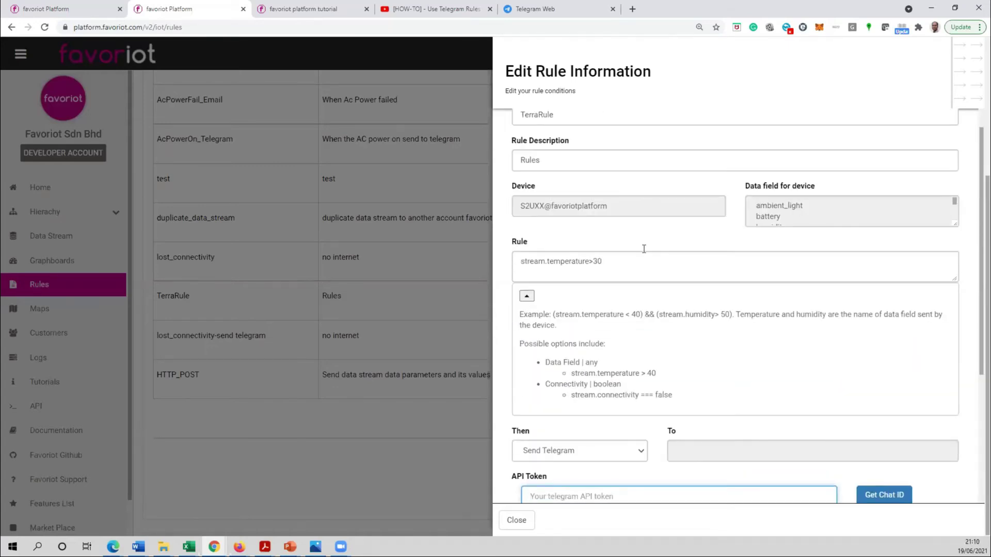
{"action": "scroll", "coordinate": [606, 270], "scroll_direction": "down", "scroll_amount": 4}
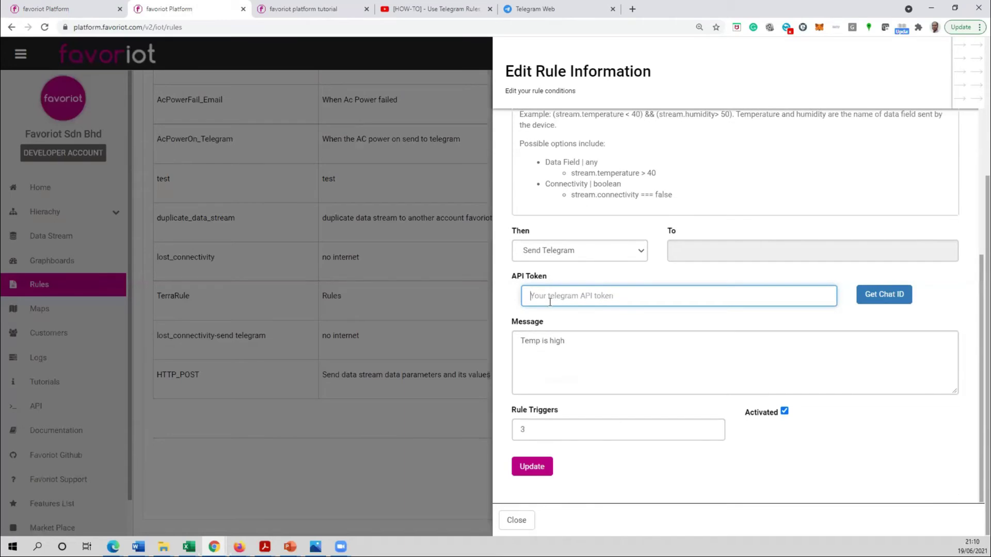
{"action": "key", "text": "ctrl+v"}
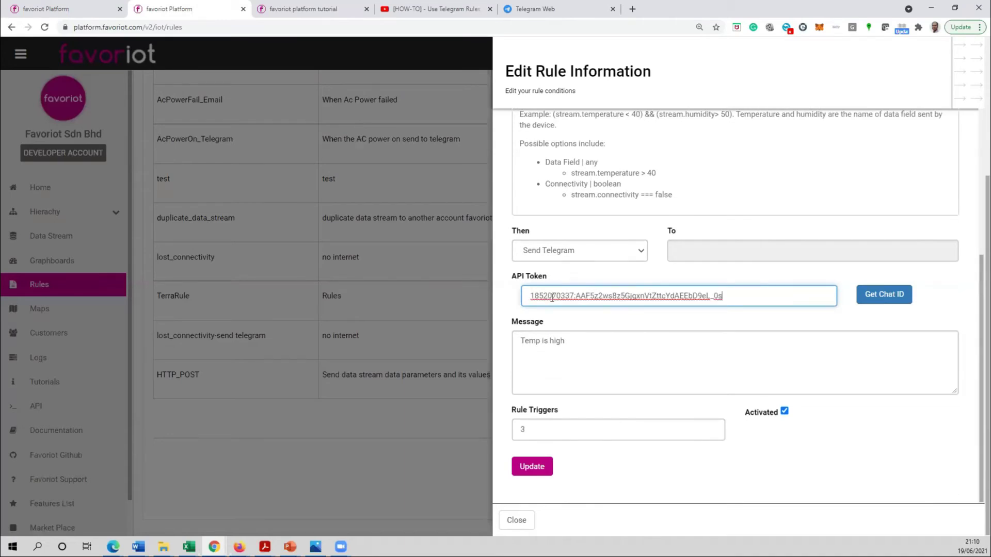
{"action": "left_click", "coordinate": [899, 302]}
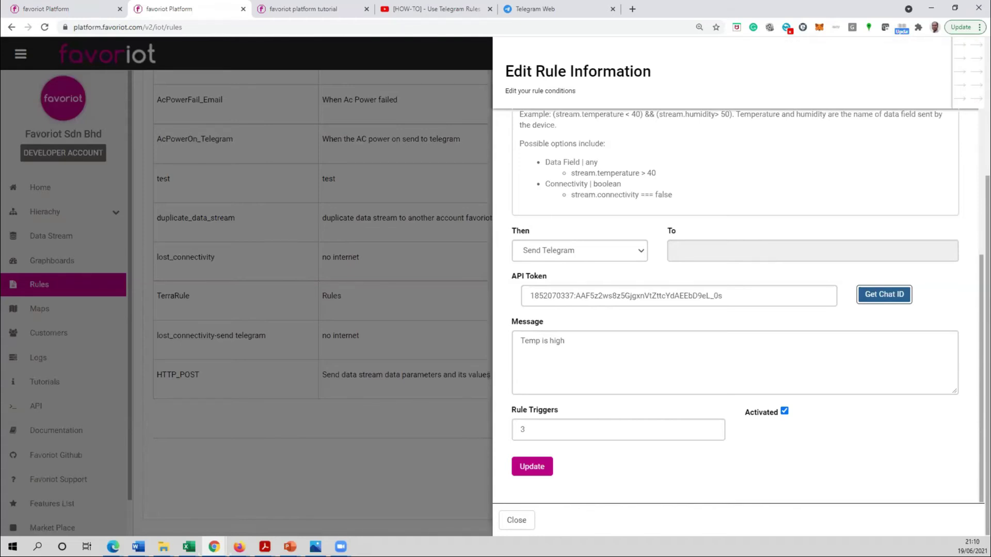
- Open the t.me/TerraDeviceBot chat in Telegram Web and send it /start
{"action": "left_click", "coordinate": [565, 17]}
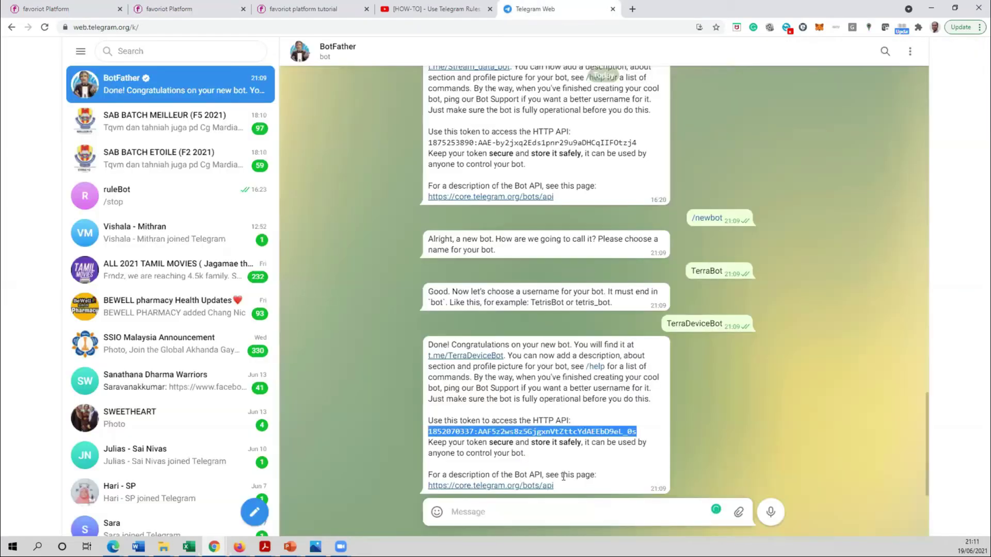
{"action": "left_click", "coordinate": [468, 357]}
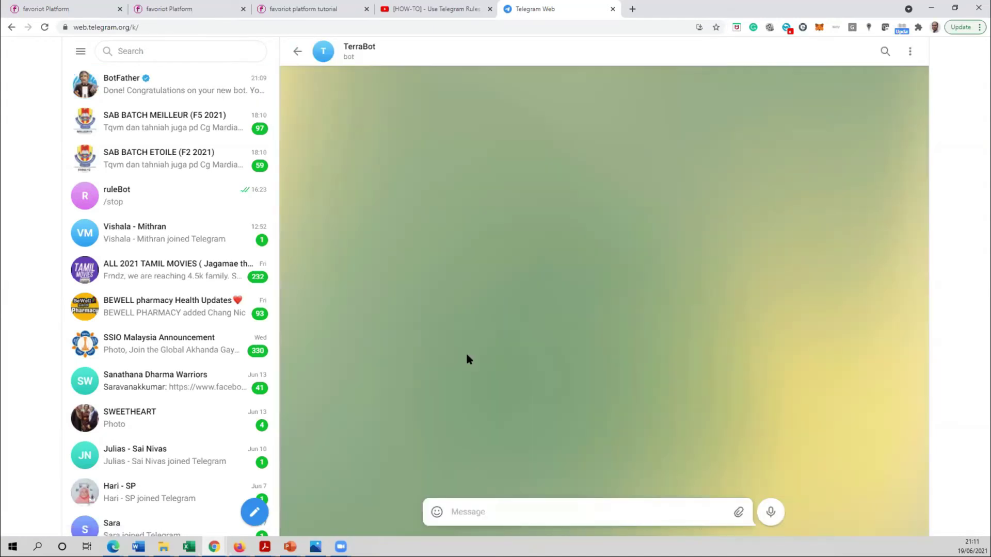
{"action": "left_click", "coordinate": [536, 511]}
{"action": "type", "text": "/start"}
{"action": "key", "text": "Return"}
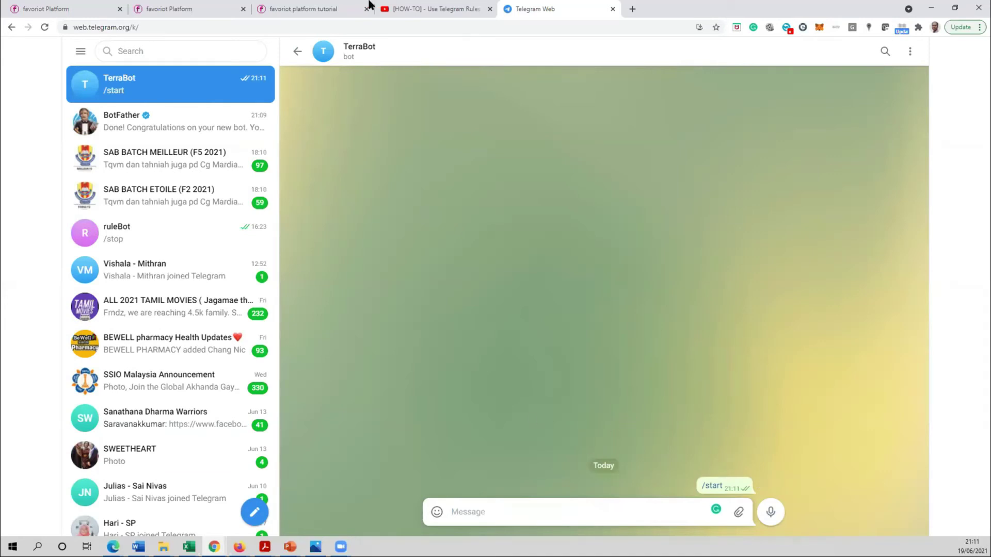
{"action": "left_click", "coordinate": [157, 8]}
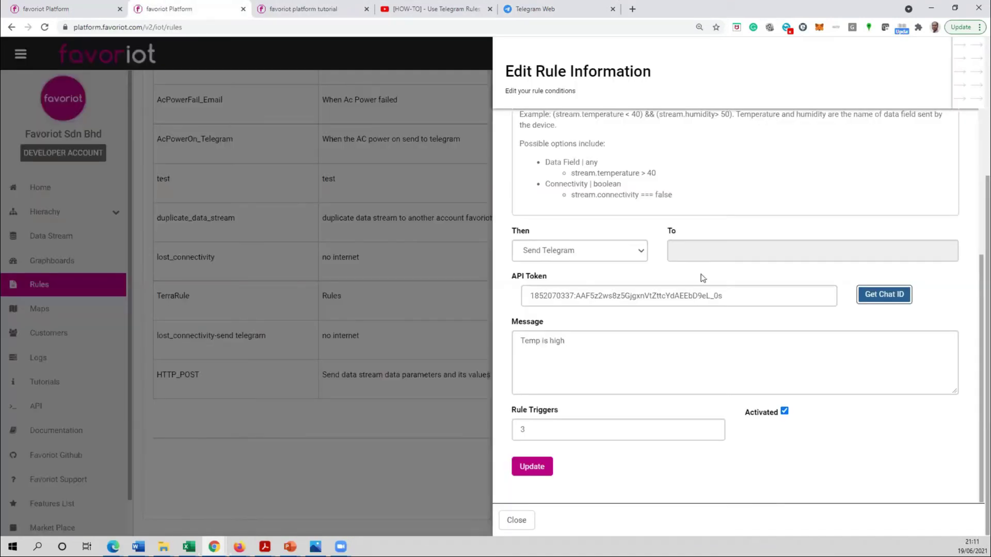
- Fill TerraRule's To field with the fetched bot chat ID and save the rule
{"action": "left_click", "coordinate": [877, 297]}
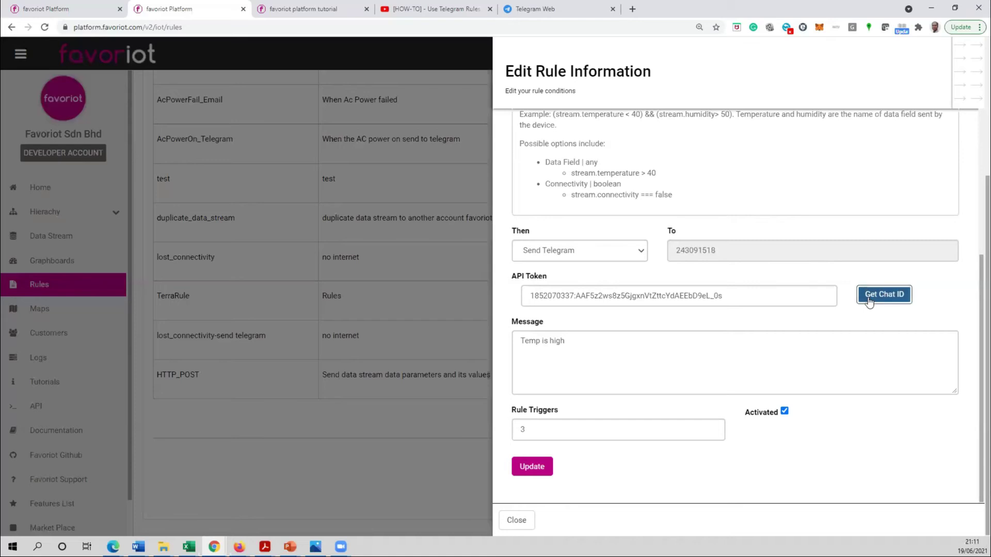
{"action": "double_click", "coordinate": [678, 250]}
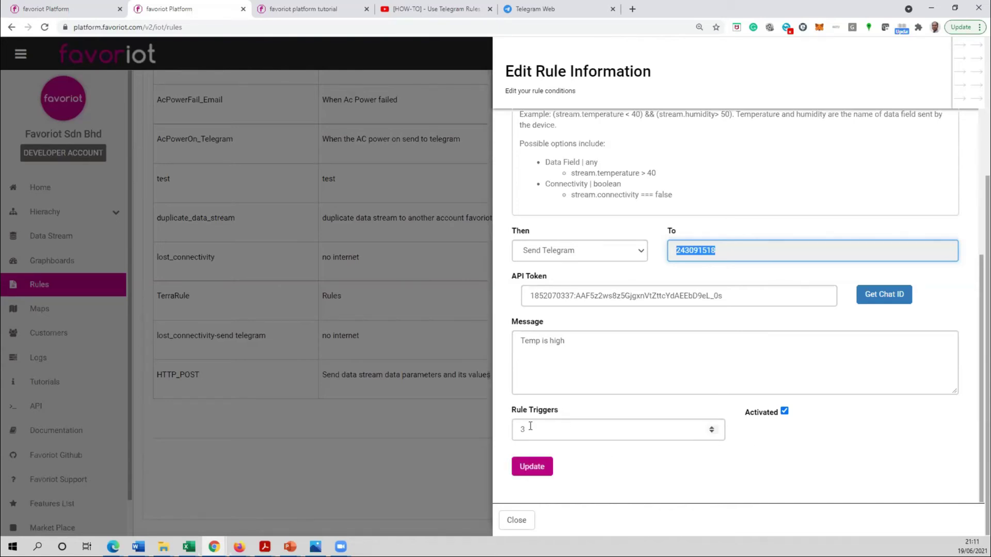
{"action": "left_click", "coordinate": [529, 470]}
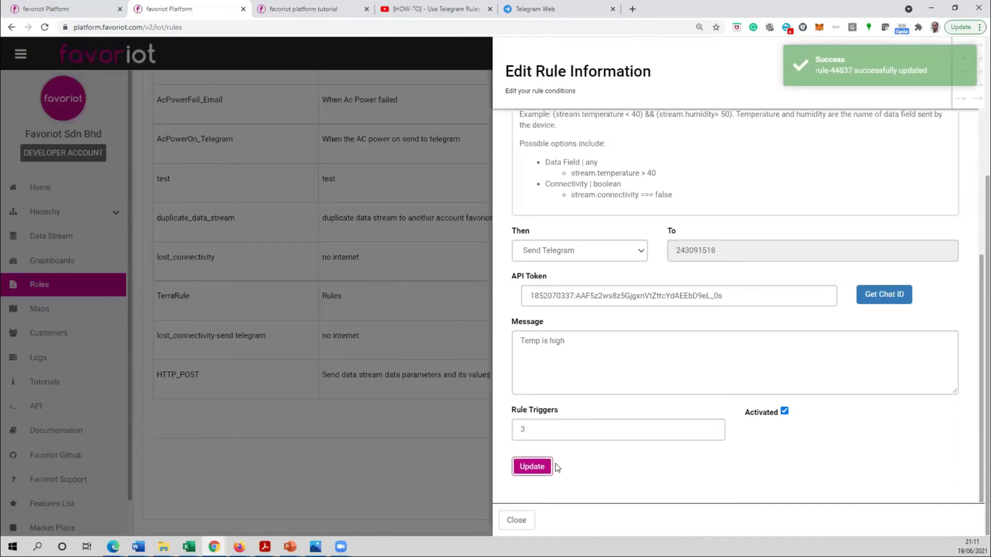
{"action": "left_click", "coordinate": [547, 10]}
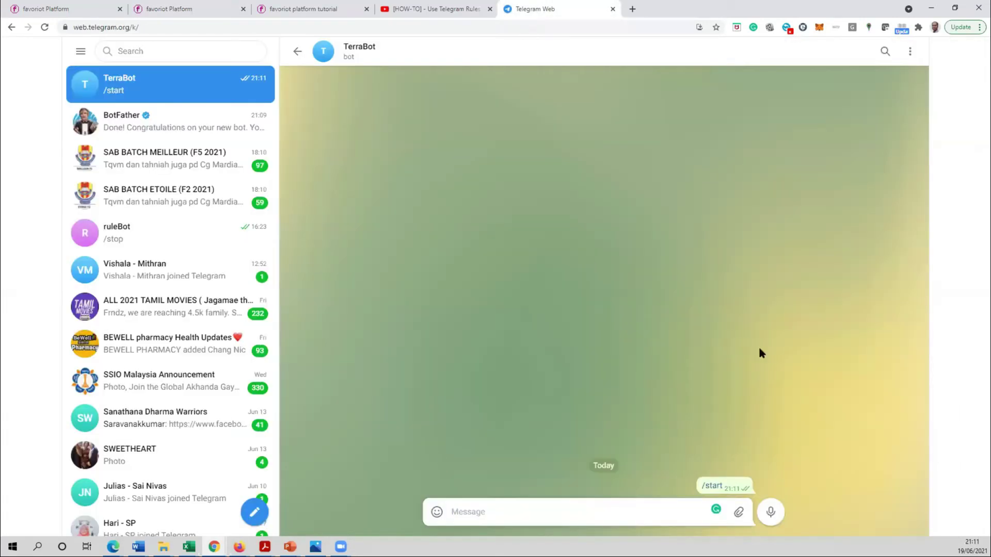
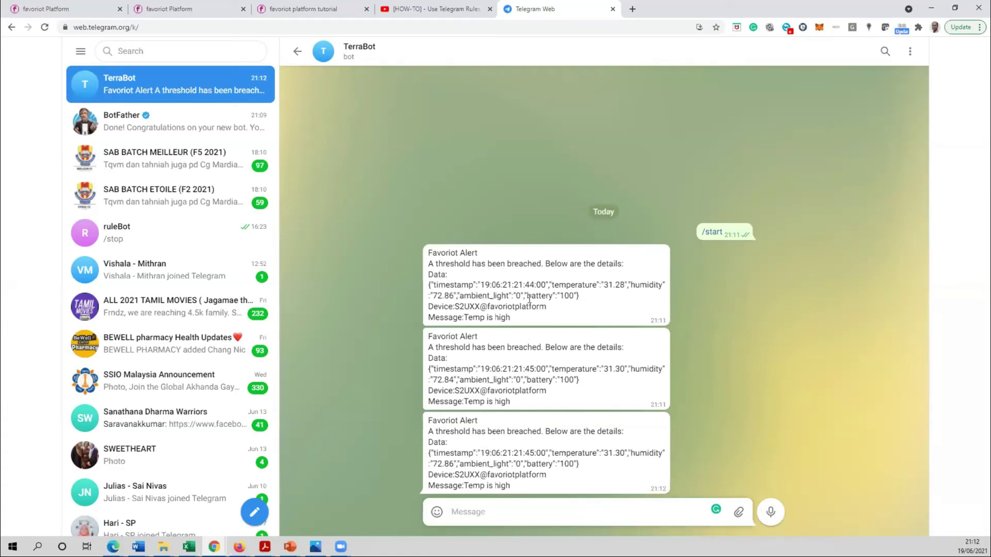
- Highlight the TerraBot 'Temp is high' alerts, then return to Favoriot and close the rule editor
{"action": "left_click_drag", "start_coordinate": [513, 285], "coordinate": [535, 285]}
{"action": "left_click_drag", "start_coordinate": [479, 485], "coordinate": [510, 485]}
{"action": "left_click_drag", "start_coordinate": [458, 468], "coordinate": [453, 485]}
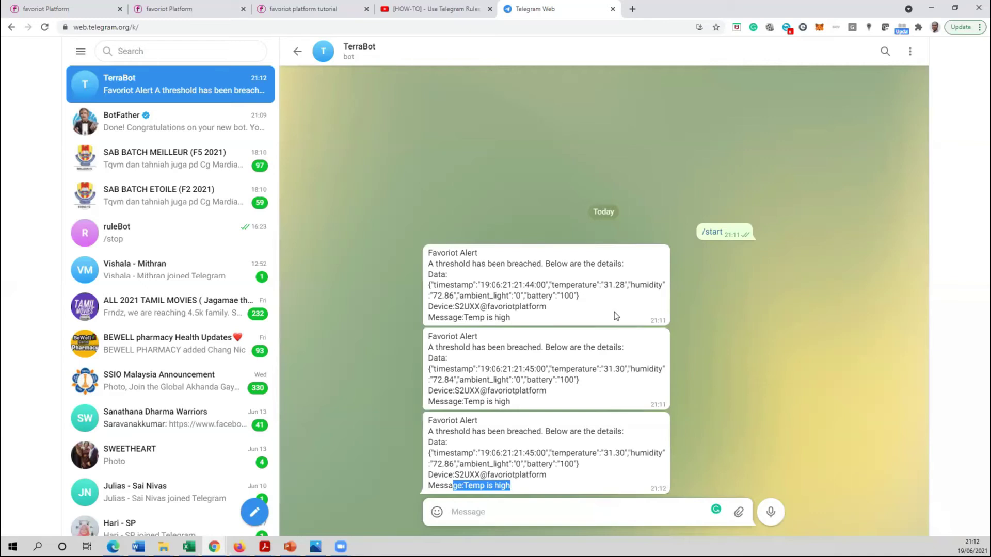
{"action": "left_click", "coordinate": [178, 9]}
{"action": "left_click", "coordinate": [512, 523]}
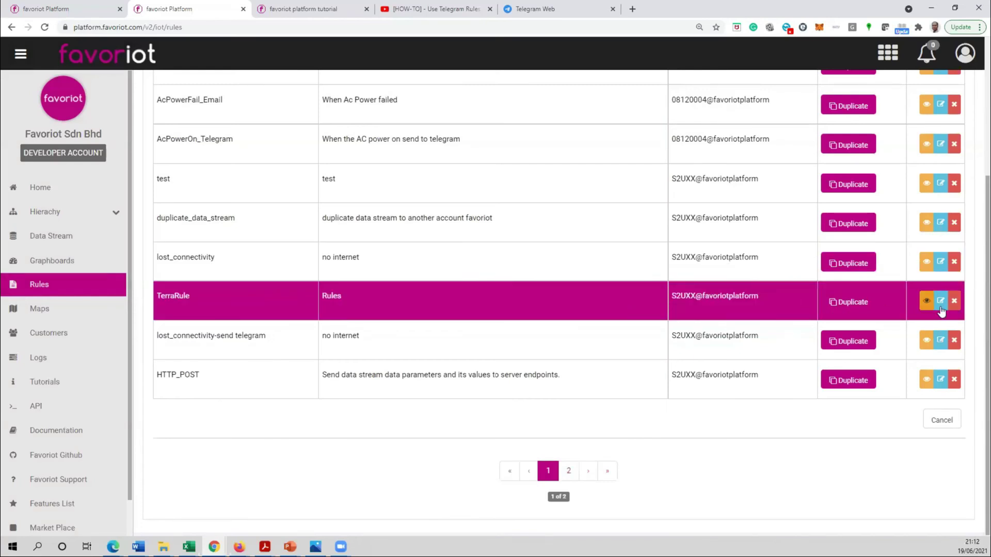
{"action": "left_click", "coordinate": [940, 306]}
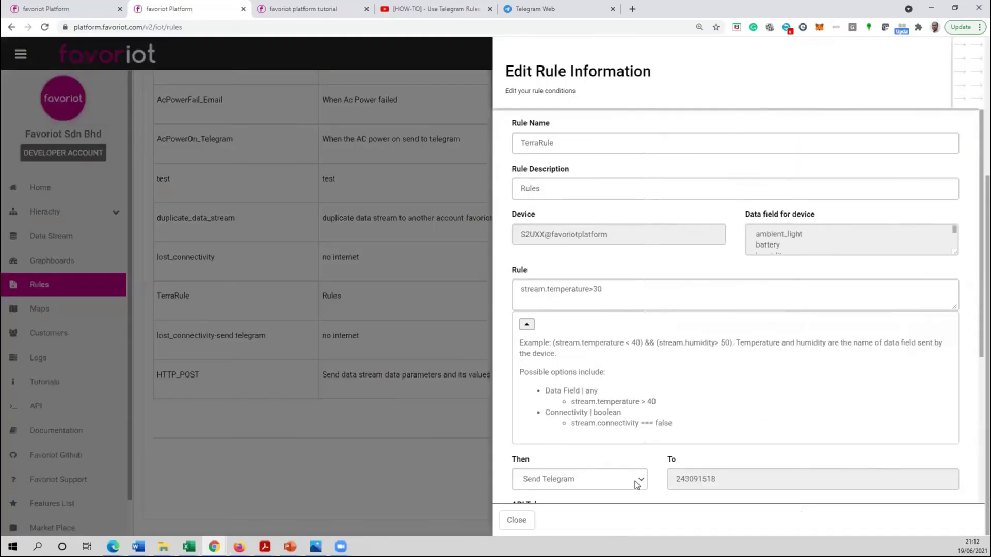
{"action": "left_click", "coordinate": [632, 480]}
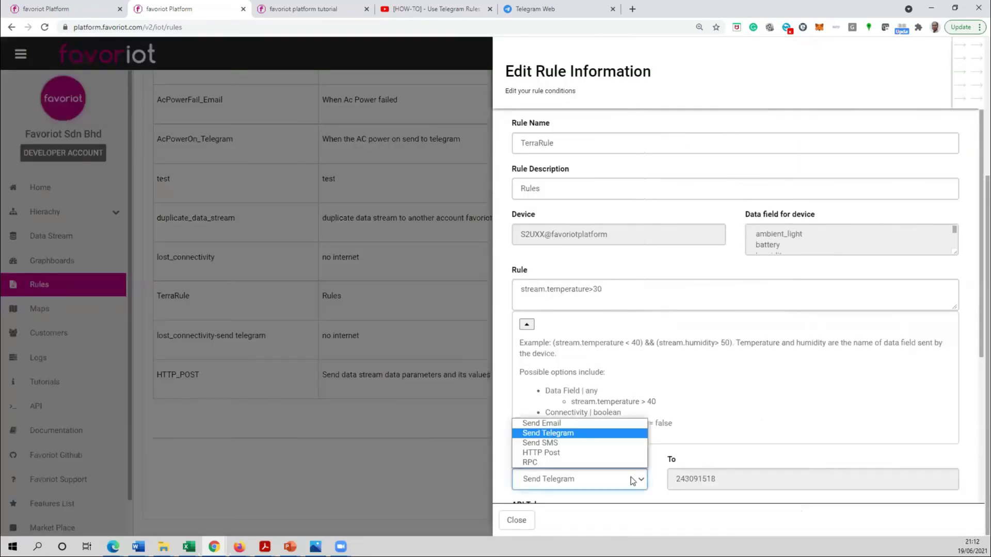
{"action": "left_click", "coordinate": [563, 464]}
{"action": "left_click", "coordinate": [562, 480]}
{"action": "left_click", "coordinate": [546, 452]}
{"action": "scroll", "coordinate": [543, 432], "scroll_direction": "down", "scroll_amount": 4}
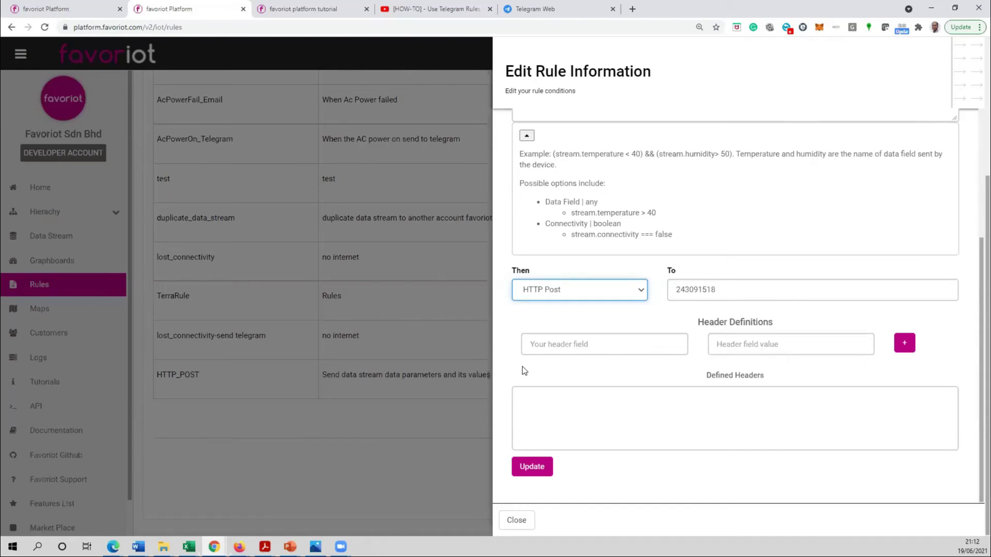
{"action": "left_click", "coordinate": [629, 342]}
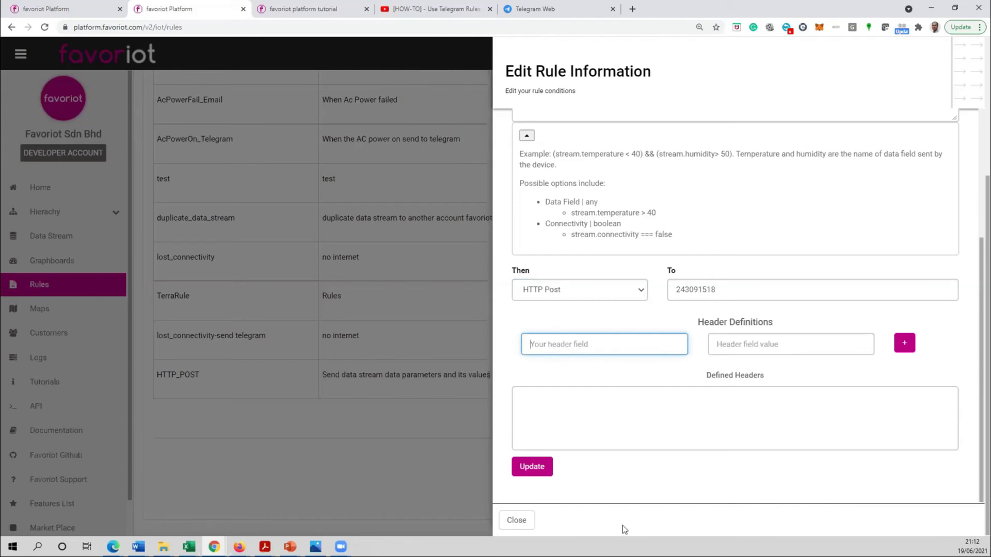
{"action": "left_click", "coordinate": [609, 292]}
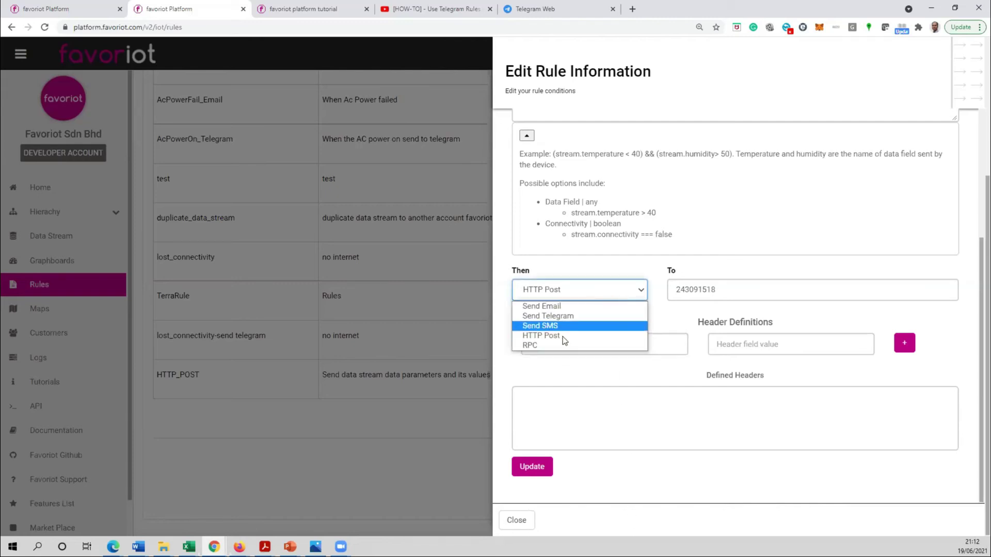
{"action": "left_click", "coordinate": [558, 345]}
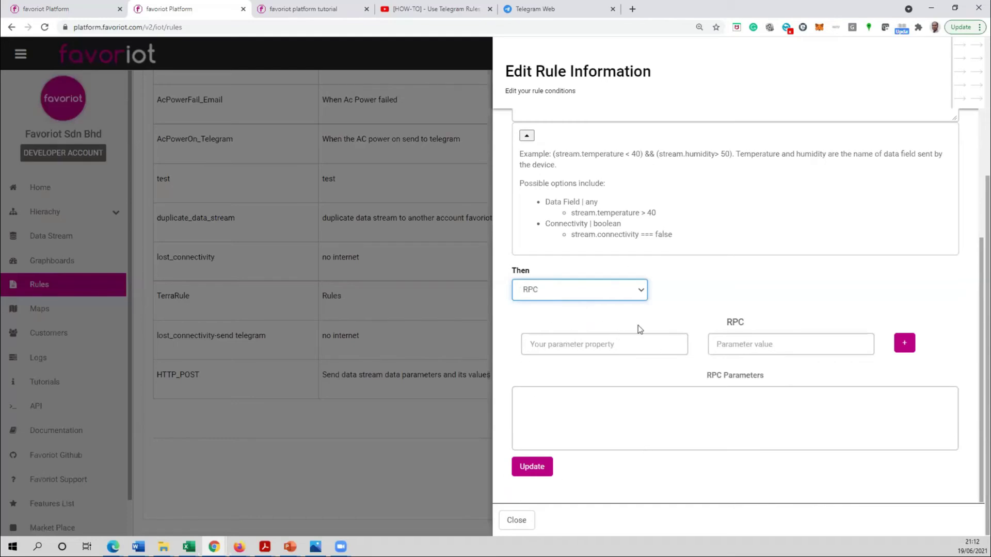
{"action": "left_click", "coordinate": [349, 435]}
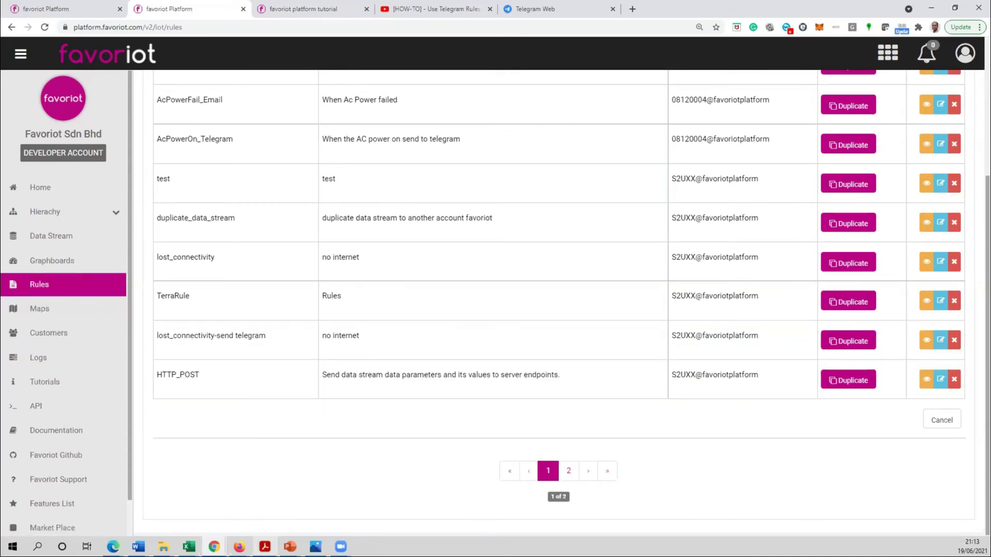
- Bring up the HiveMQ Websocket Client and check its mqtt.favoriot.com host setting
{"action": "mouse_move", "coordinate": [239, 546]}
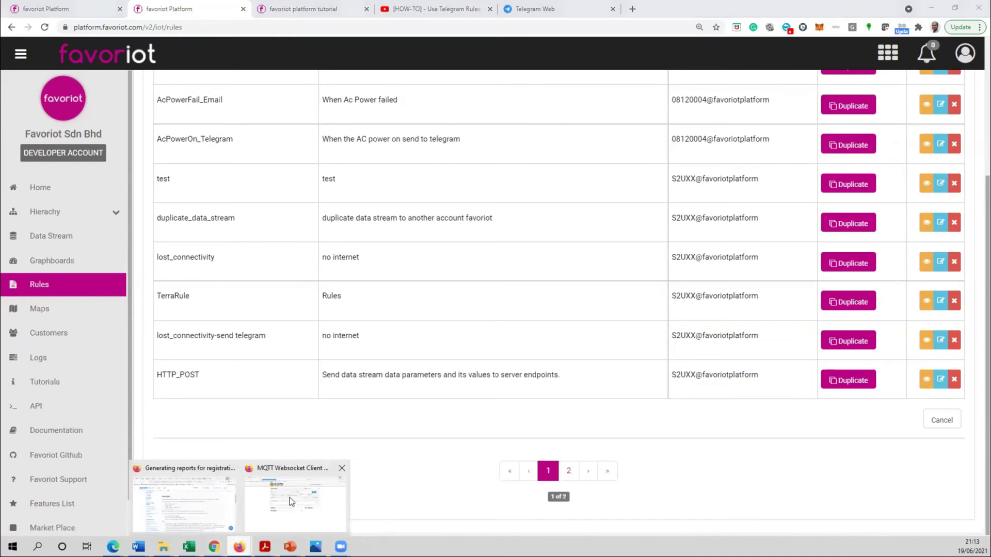
{"action": "left_click", "coordinate": [305, 494]}
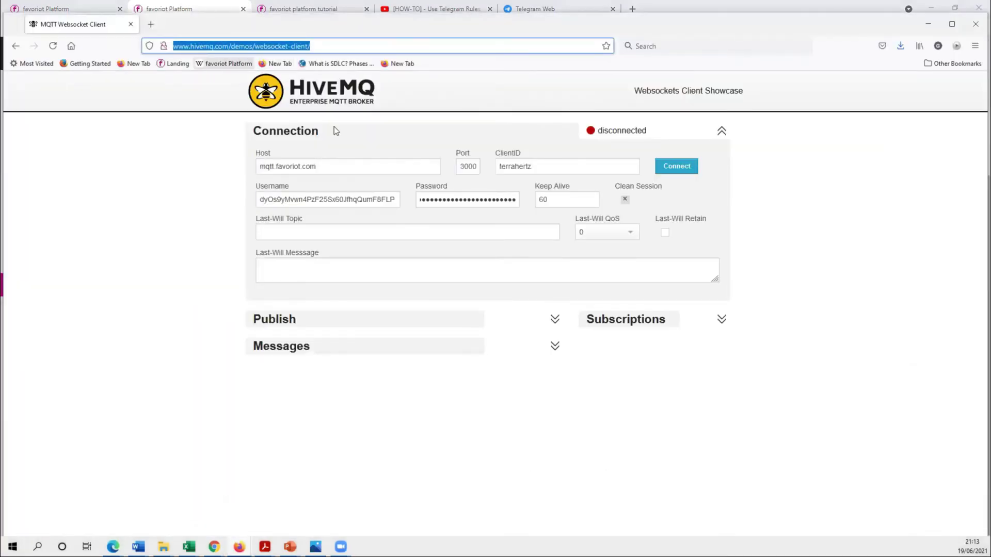
{"action": "left_click", "coordinate": [343, 162]}
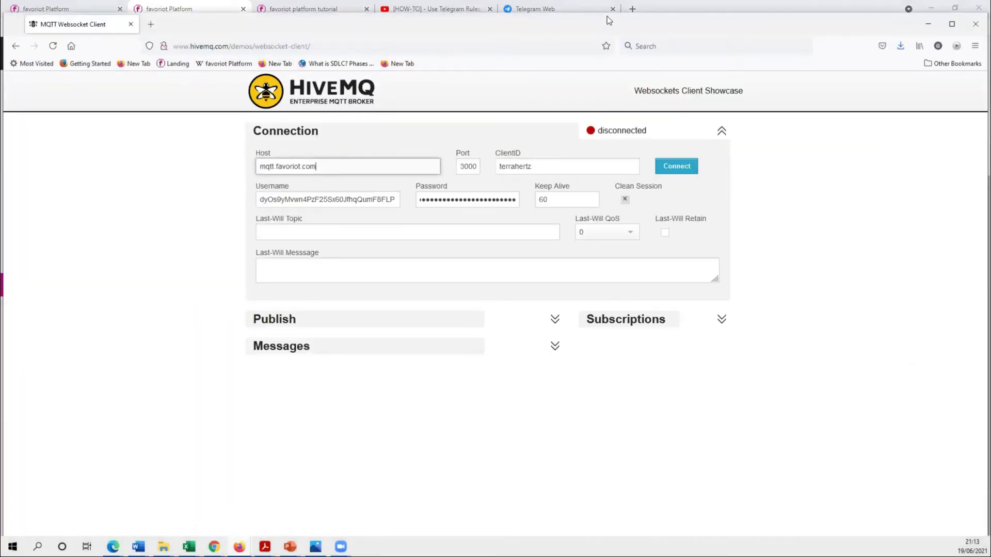
- Move the client window aside and open Favoriot's Devices list under Hierarchy
{"action": "left_click_drag", "start_coordinate": [607, 24], "coordinate": [645, 22]}
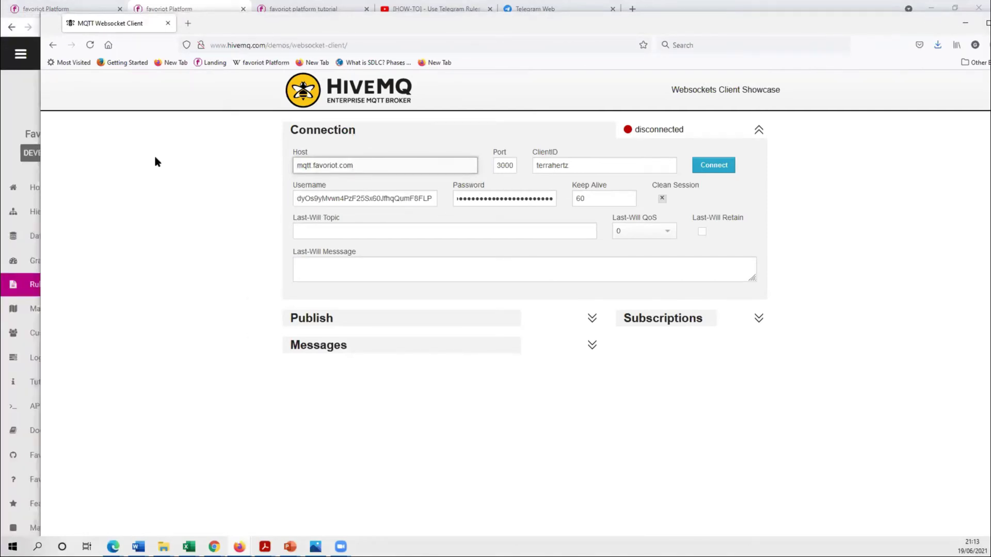
{"action": "left_click_drag", "start_coordinate": [507, 21], "coordinate": [642, 45]}
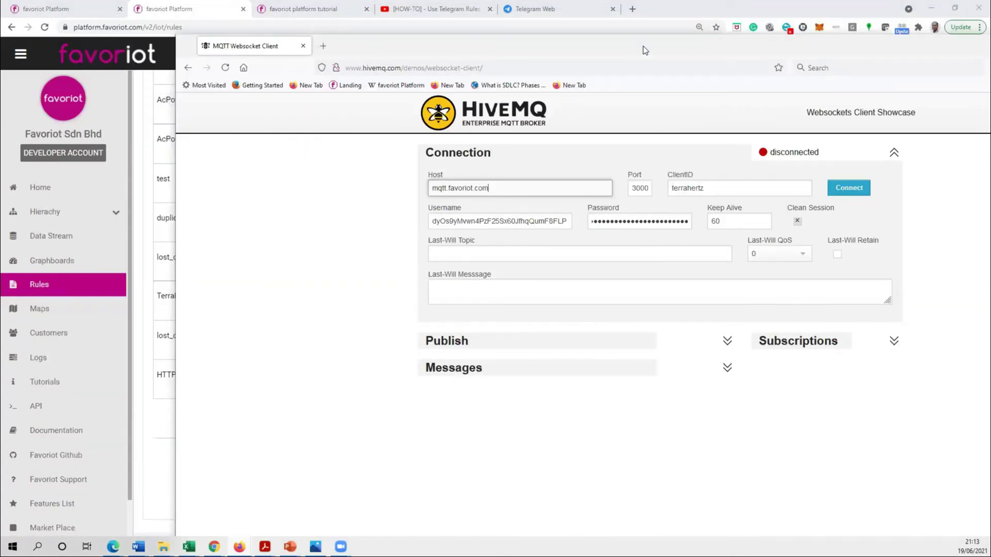
{"action": "left_click", "coordinate": [48, 212]}
{"action": "left_click", "coordinate": [59, 305]}
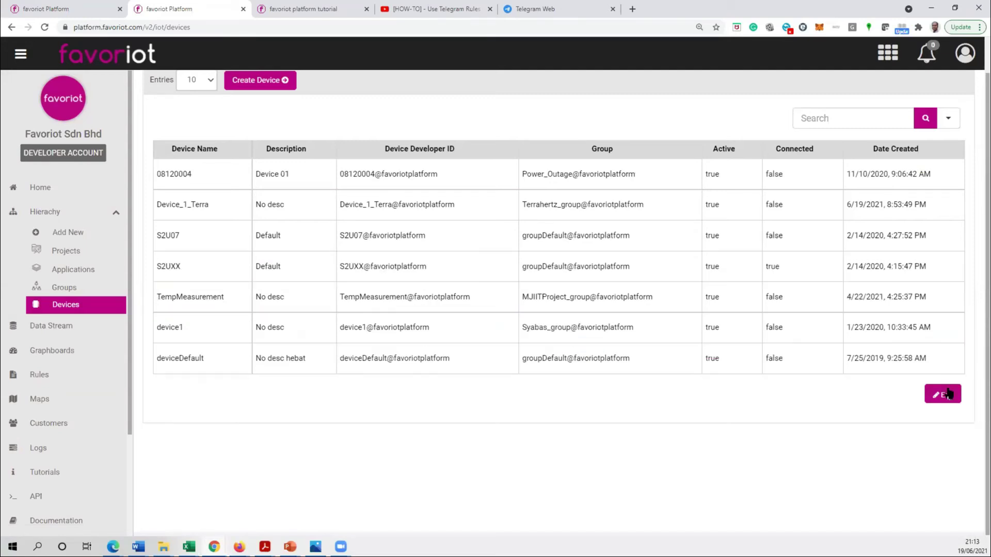
- Copy the S2UXX device's access token from its details, then return to HiveMQ
{"action": "left_click", "coordinate": [947, 394]}
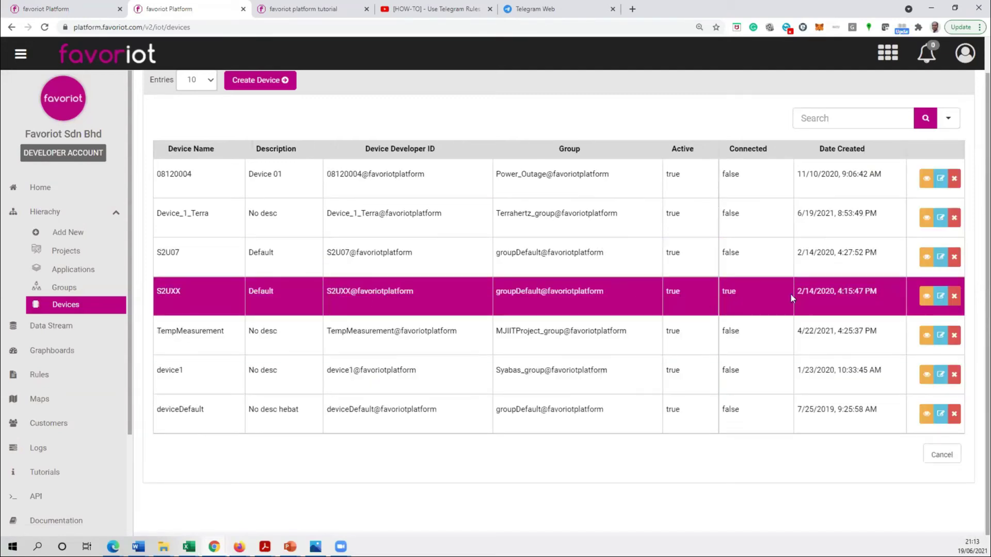
{"action": "left_click", "coordinate": [927, 296]}
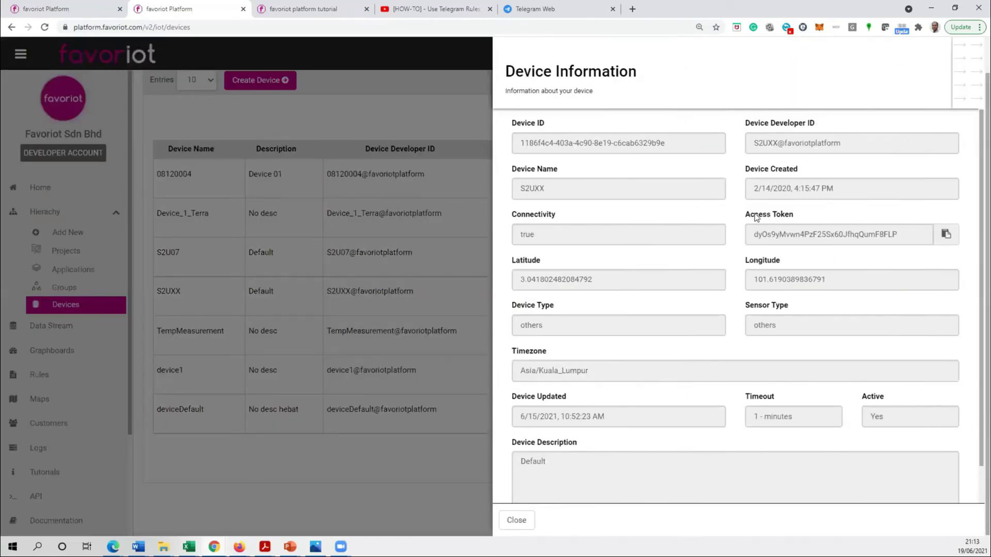
{"action": "left_click", "coordinate": [945, 236]}
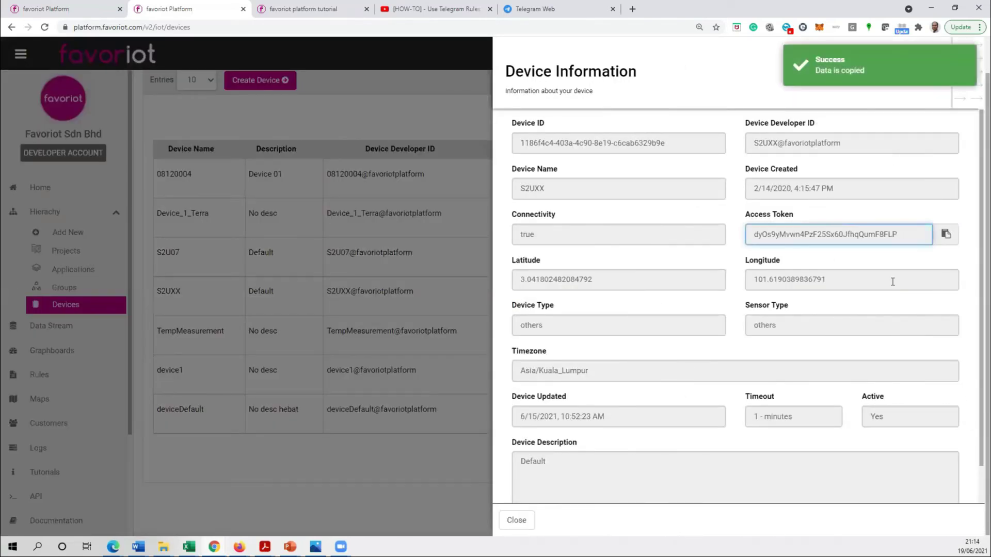
{"action": "key", "text": "alt+Tab"}
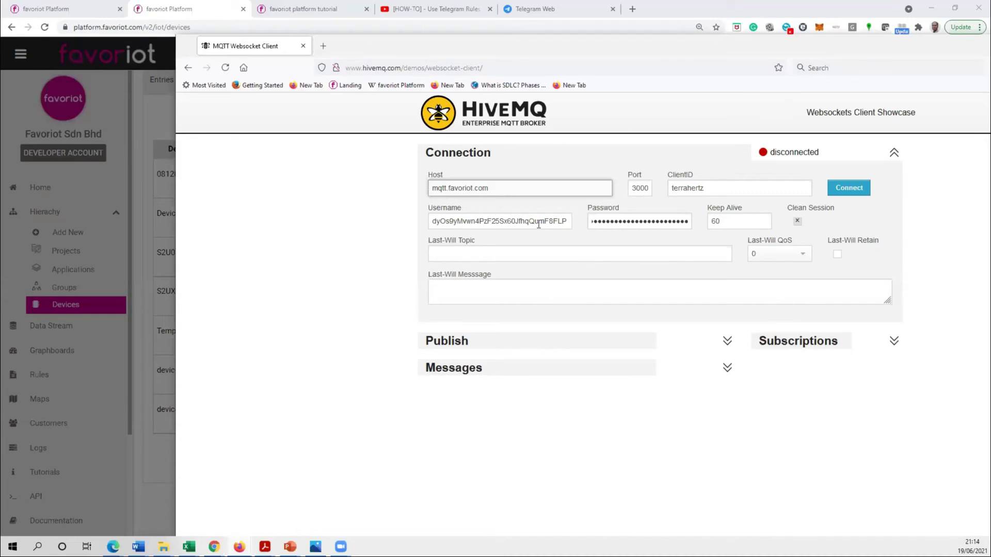
{"action": "double_click", "coordinate": [485, 222]}
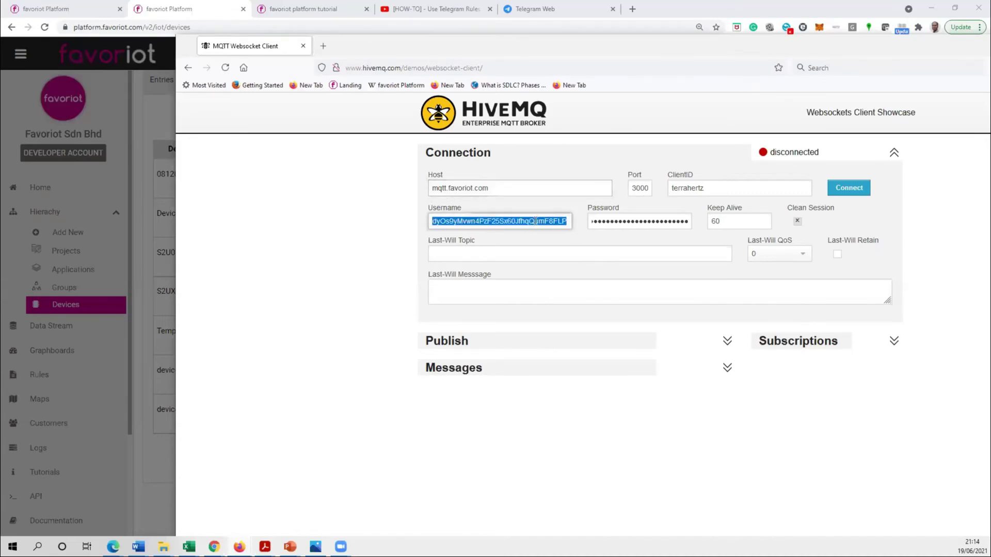
{"action": "left_click", "coordinate": [603, 224]}
{"action": "double_click", "coordinate": [658, 221]}
{"action": "key", "text": "ctrl+v"}
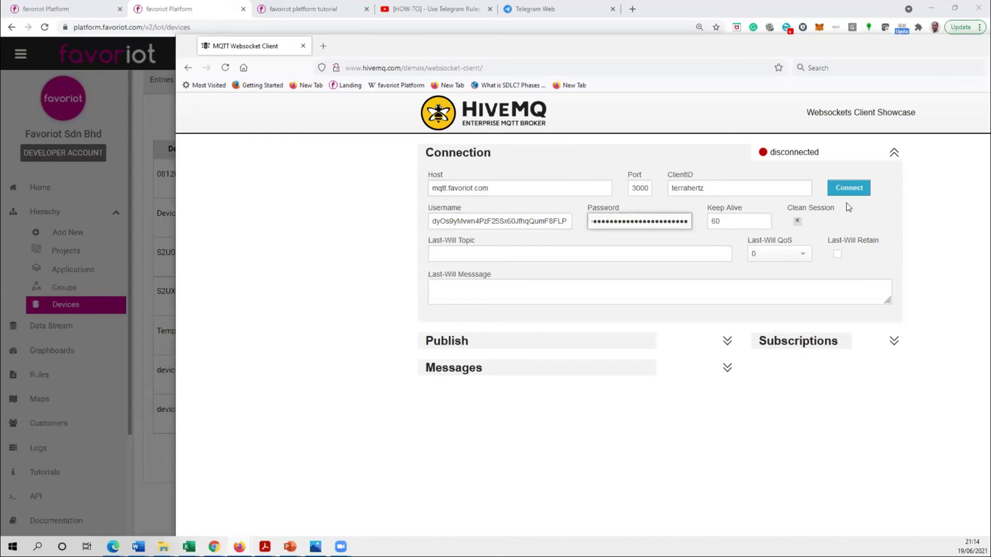
{"action": "left_click", "coordinate": [847, 189]}
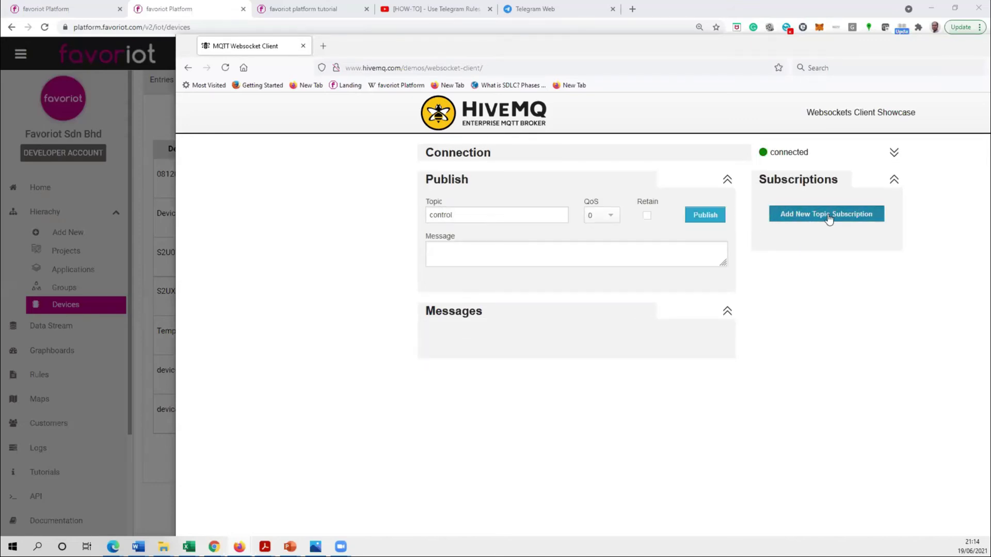
- Subscribe to the device's /v2/rpc topic, then bring Favoriot back in front
{"action": "left_click", "coordinate": [828, 216]}
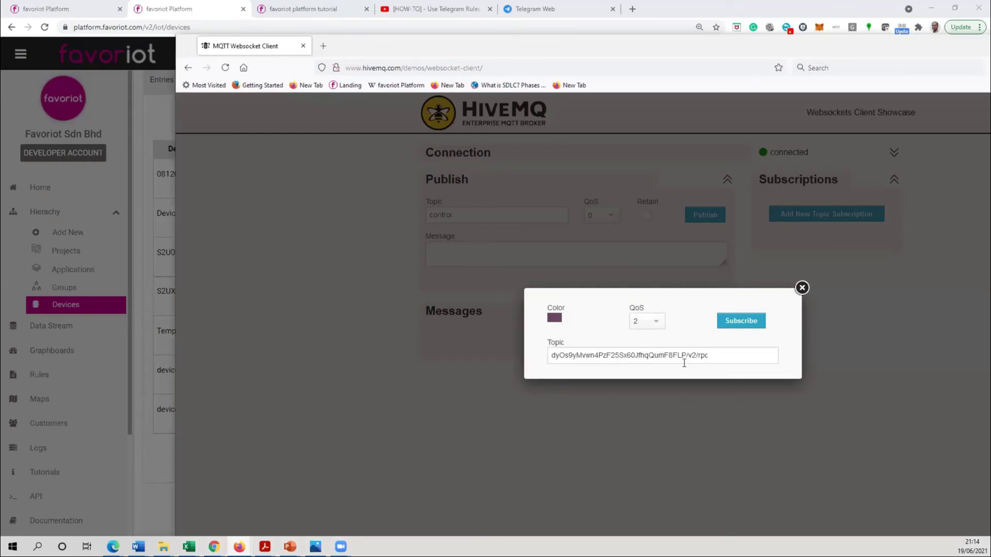
{"action": "left_click", "coordinate": [740, 321]}
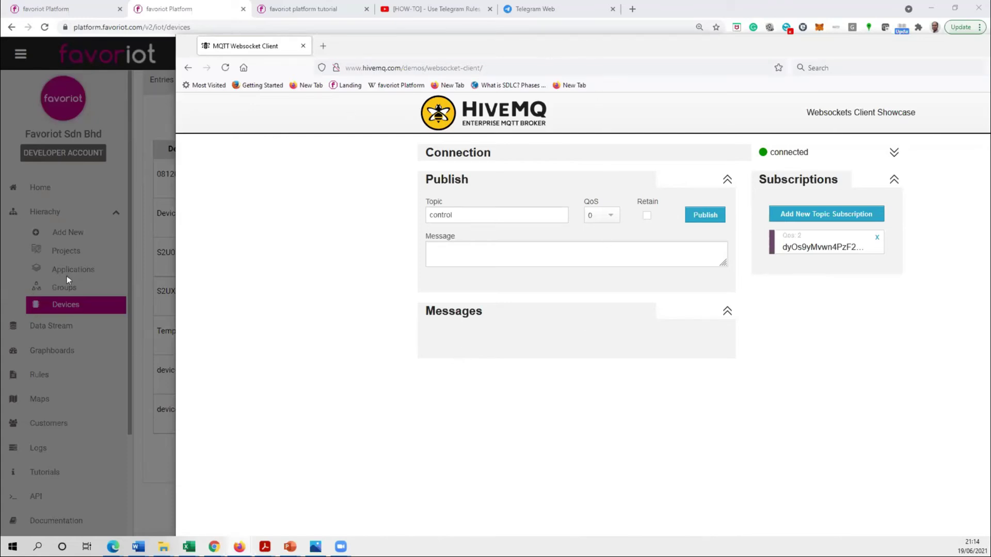
{"action": "left_click", "coordinate": [59, 351]}
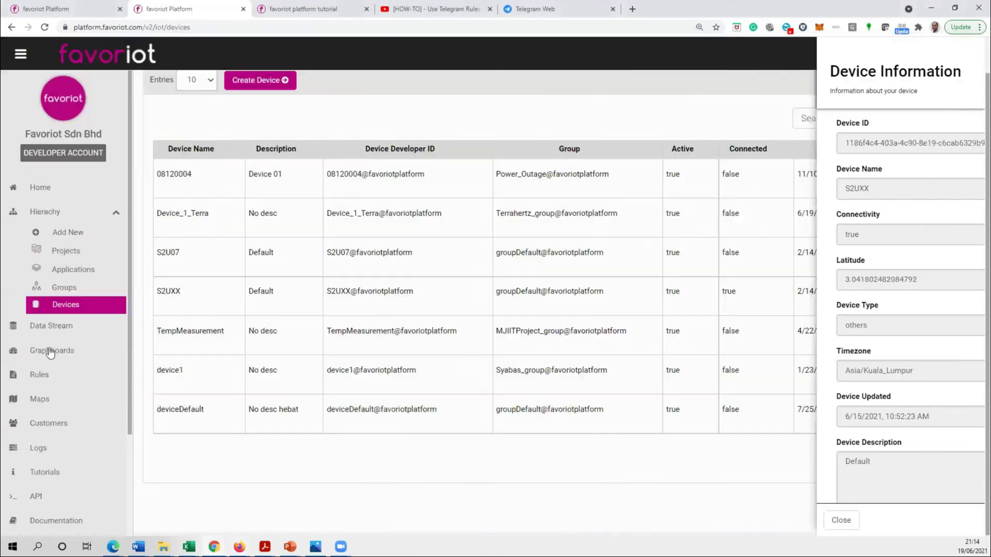
- Open the Demo graphboard and choose a Button widget to add
{"action": "left_click", "coordinate": [51, 351]}
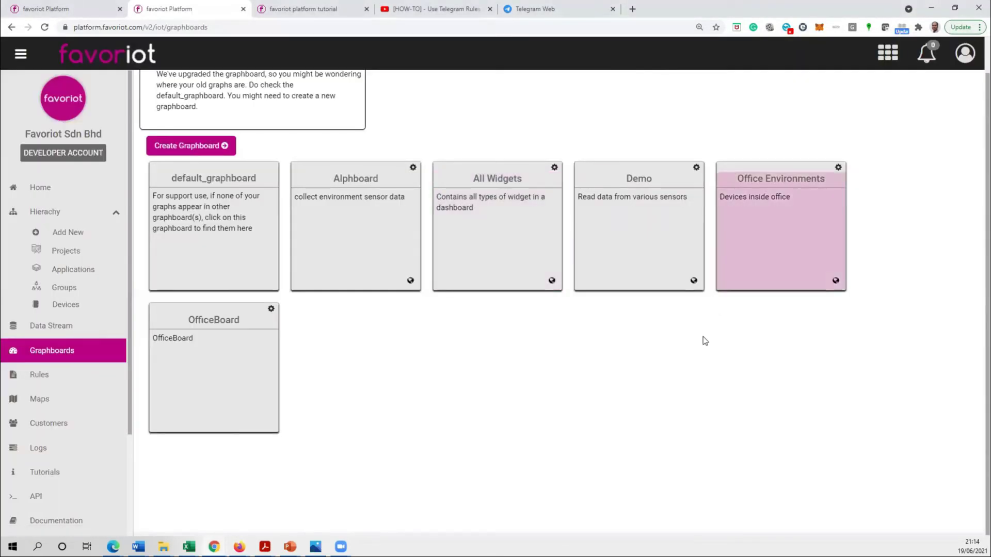
{"action": "left_click", "coordinate": [666, 233]}
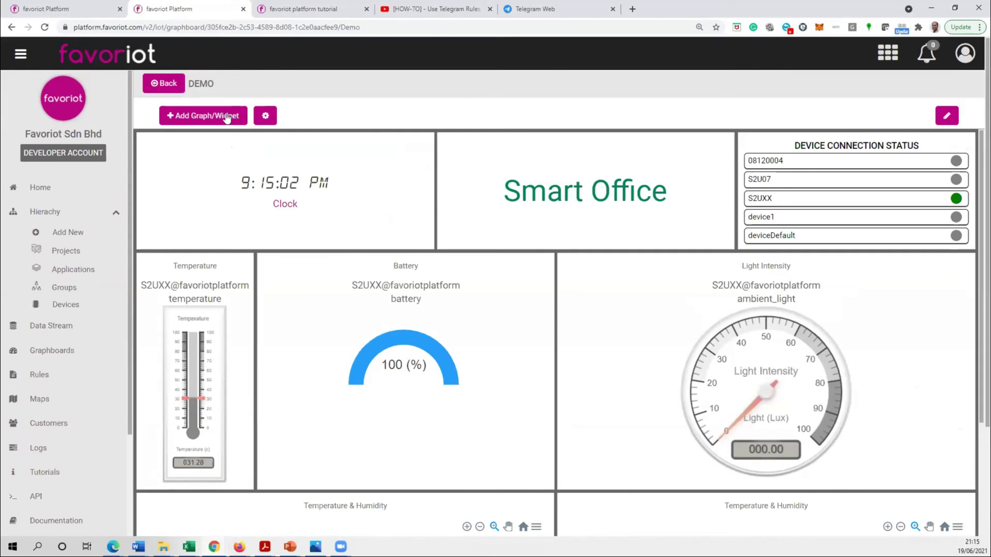
{"action": "left_click", "coordinate": [199, 115]}
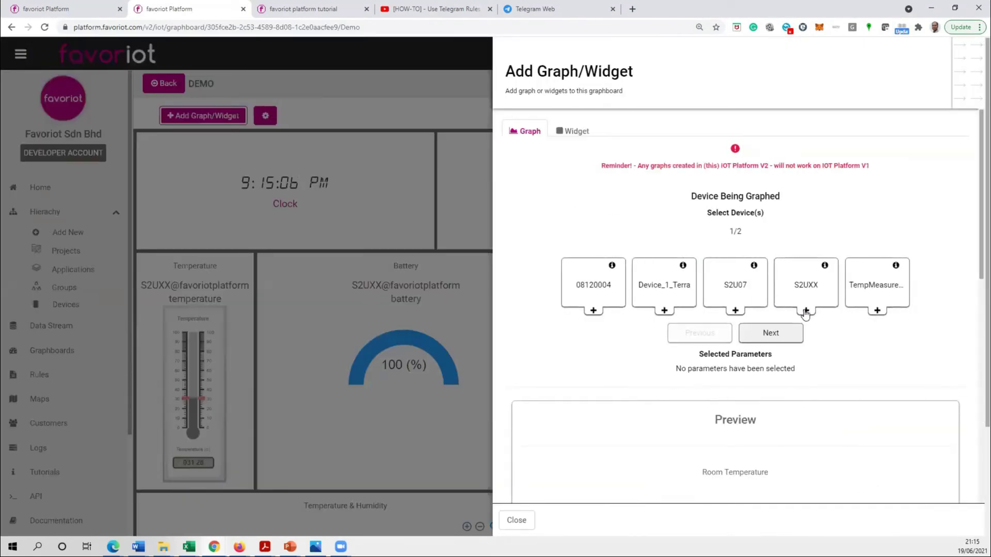
{"action": "left_click", "coordinate": [569, 133]}
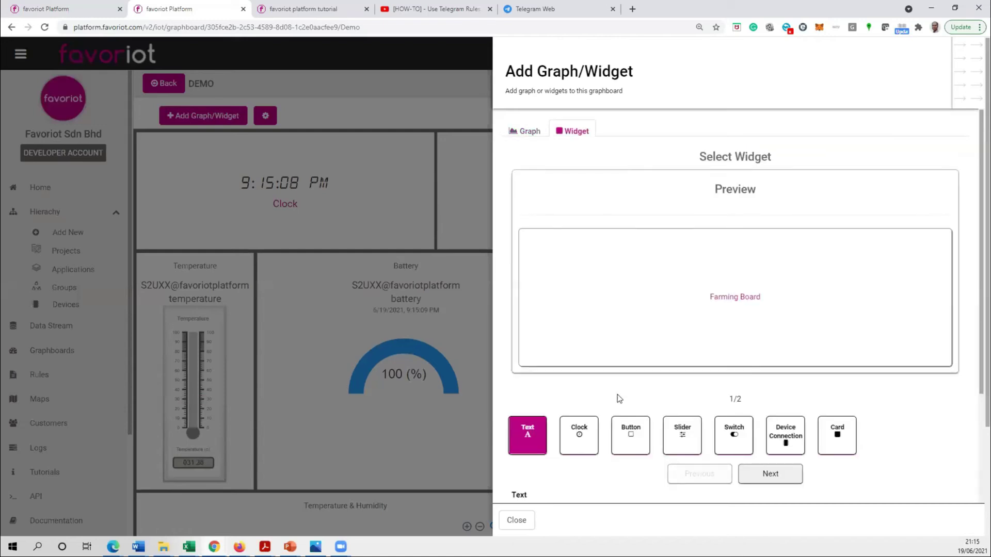
{"action": "scroll", "coordinate": [629, 423], "scroll_direction": "down", "scroll_amount": 2}
{"action": "left_click", "coordinate": [638, 344]}
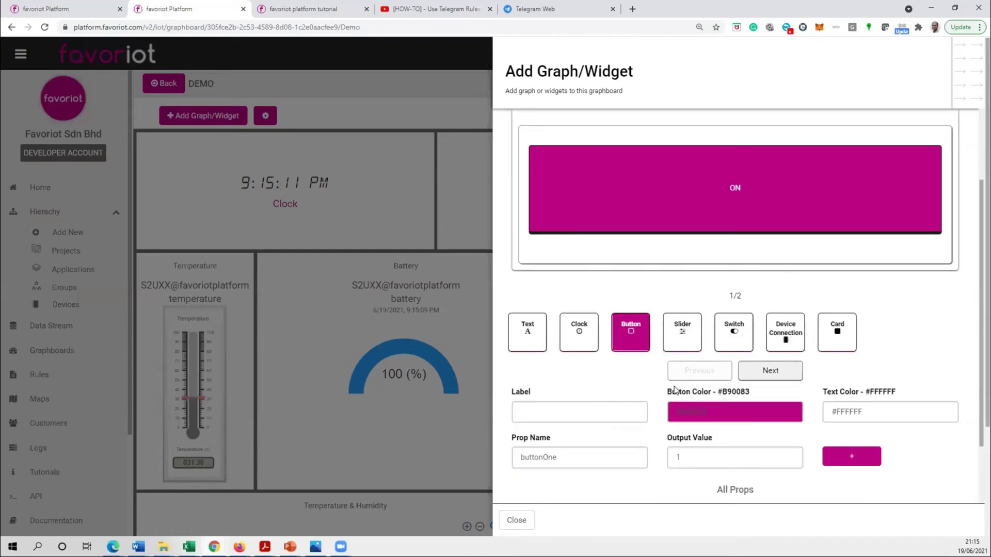
- Label the button TEST and give it property Control with value 1
{"action": "left_click", "coordinate": [572, 411]}
{"action": "type", "text": "TEST"}
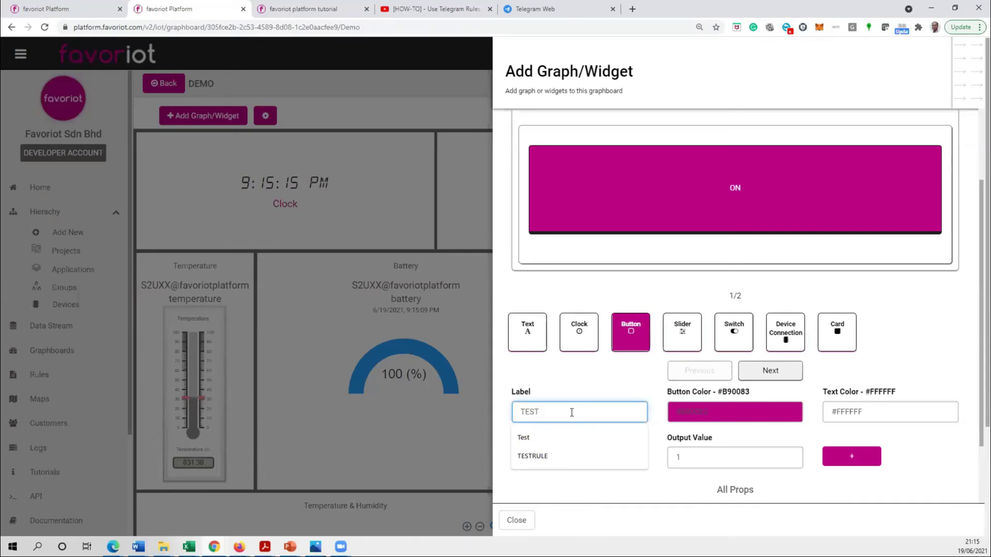
{"action": "left_click", "coordinate": [566, 379]}
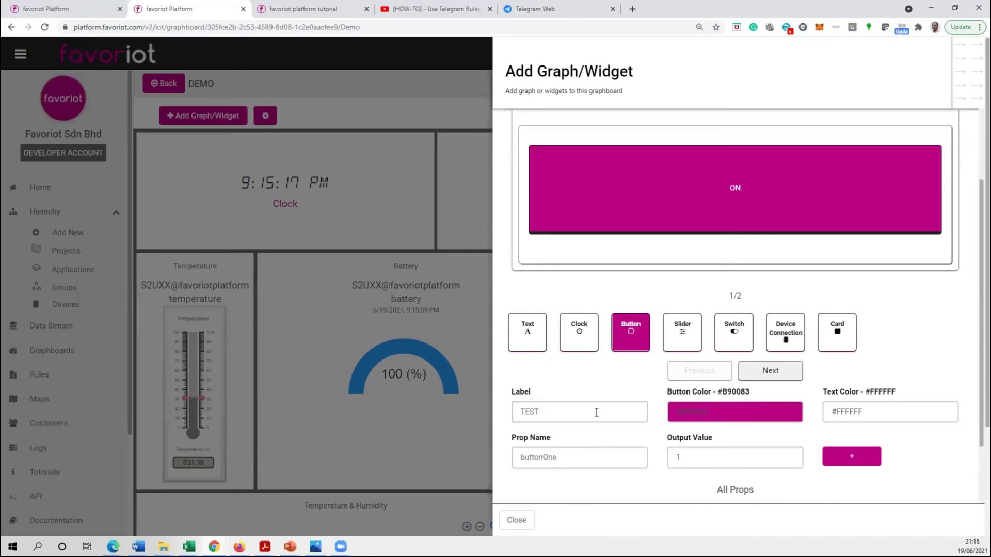
{"action": "scroll", "coordinate": [595, 412], "scroll_direction": "down", "scroll_amount": 1}
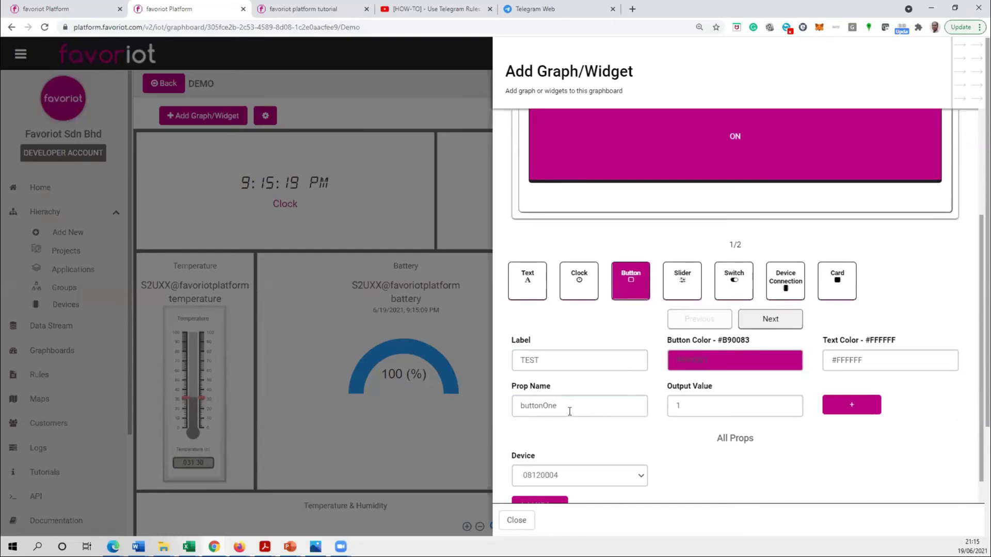
{"action": "double_click", "coordinate": [513, 406]}
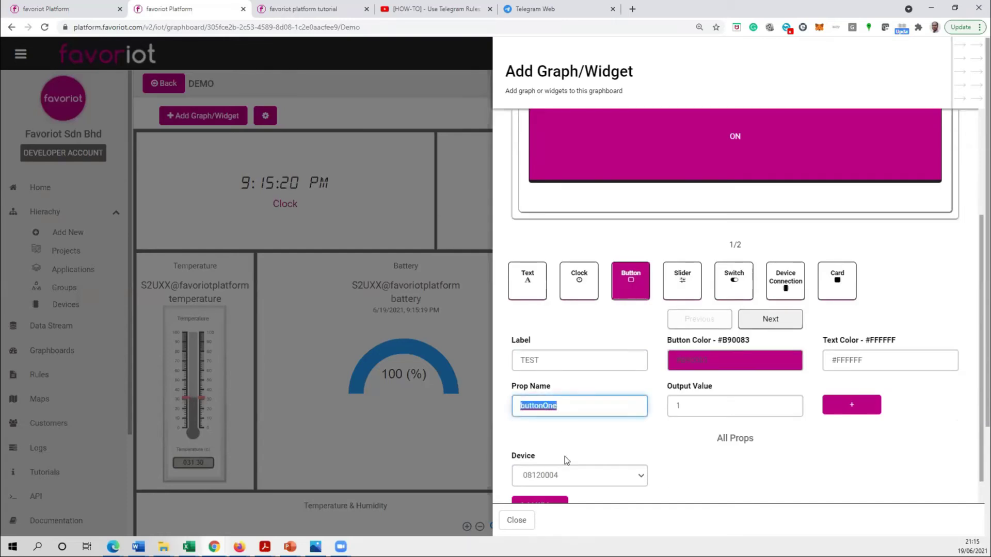
{"action": "type", "text": "Control"}
{"action": "left_click", "coordinate": [851, 404]}
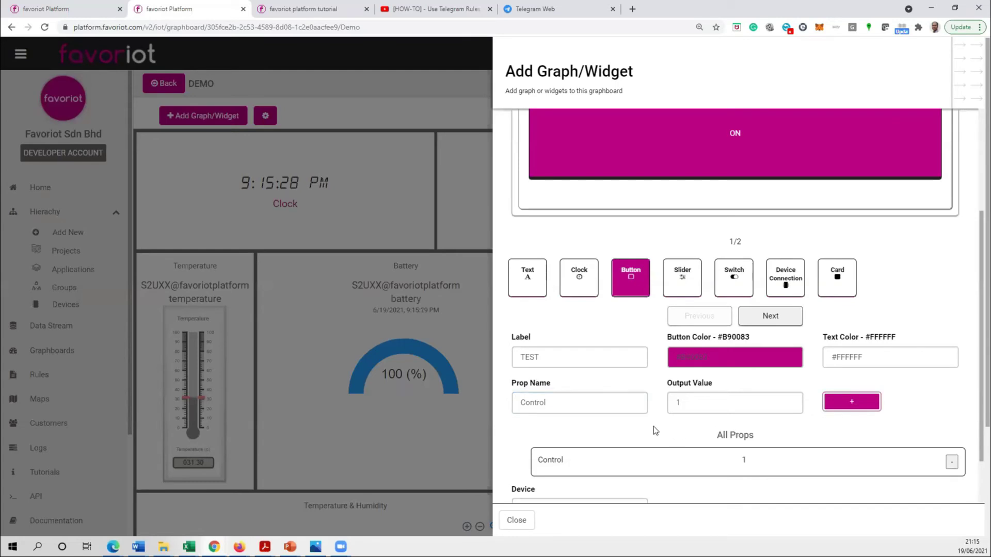
- Assign device S2UXX, add the widget to the graphboard and close the panel
{"action": "scroll", "coordinate": [529, 434], "scroll_direction": "down", "scroll_amount": 2}
{"action": "left_click", "coordinate": [609, 447]}
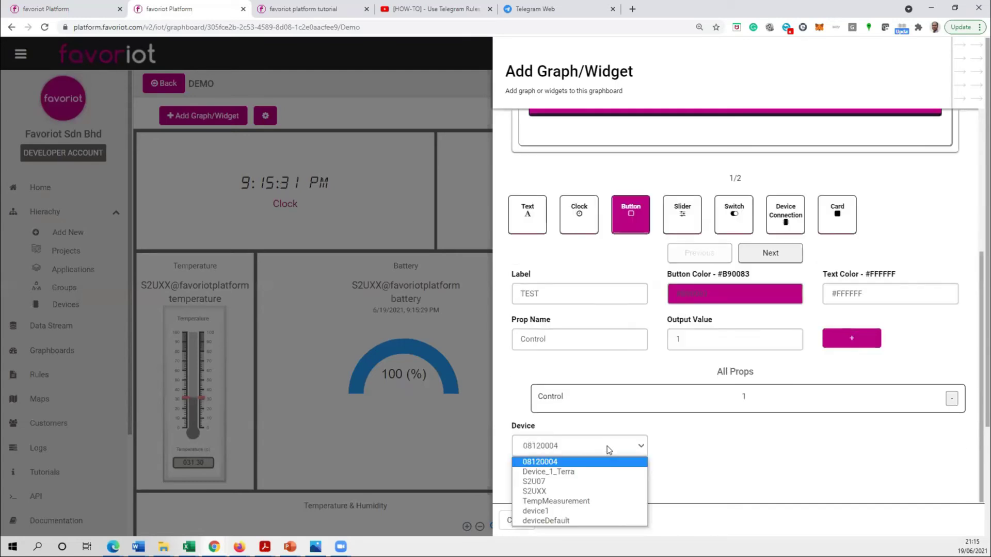
{"action": "left_click", "coordinate": [542, 491]}
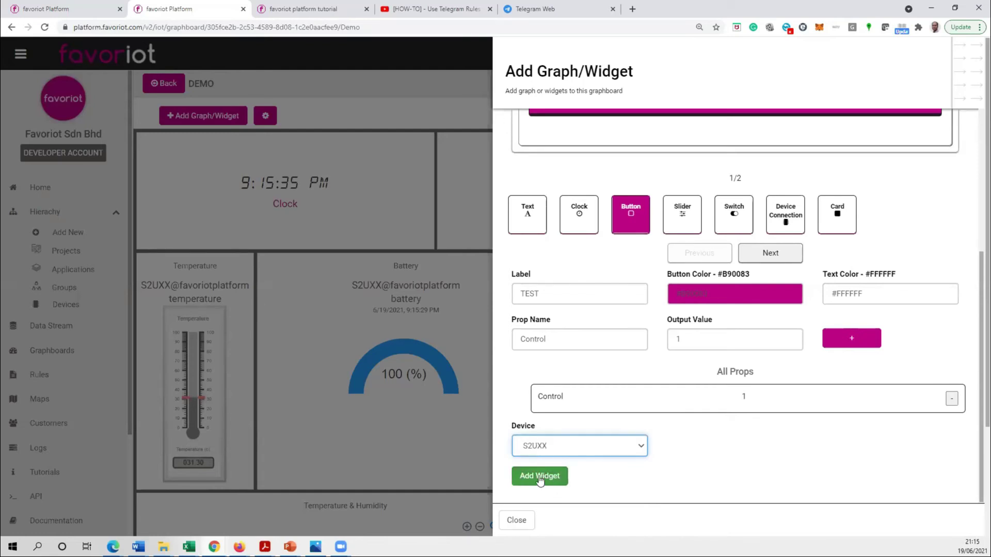
{"action": "left_click", "coordinate": [539, 477]}
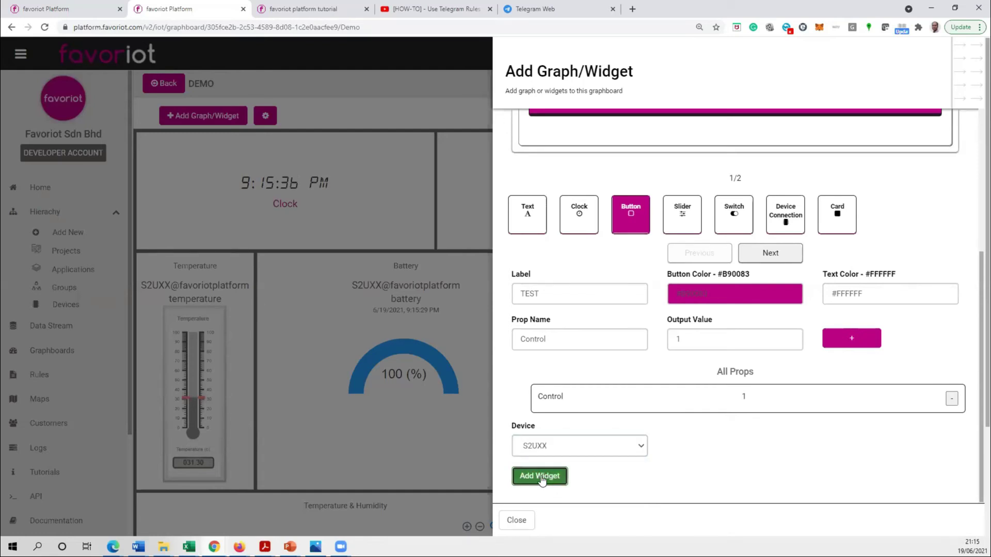
{"action": "left_click", "coordinate": [516, 520]}
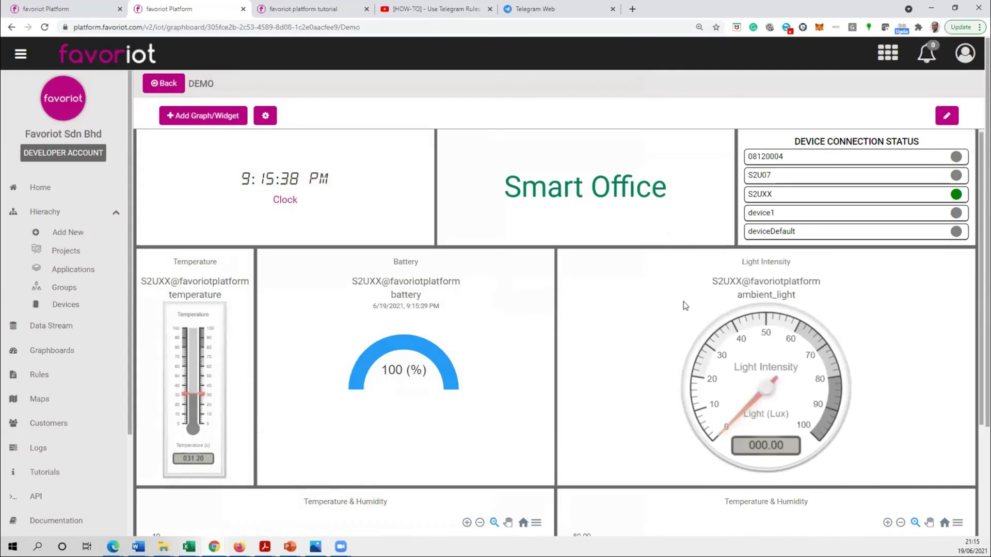
{"action": "scroll", "coordinate": [615, 371], "scroll_direction": "down", "scroll_amount": 3}
{"action": "scroll", "coordinate": [615, 370], "scroll_direction": "down", "scroll_amount": 6}
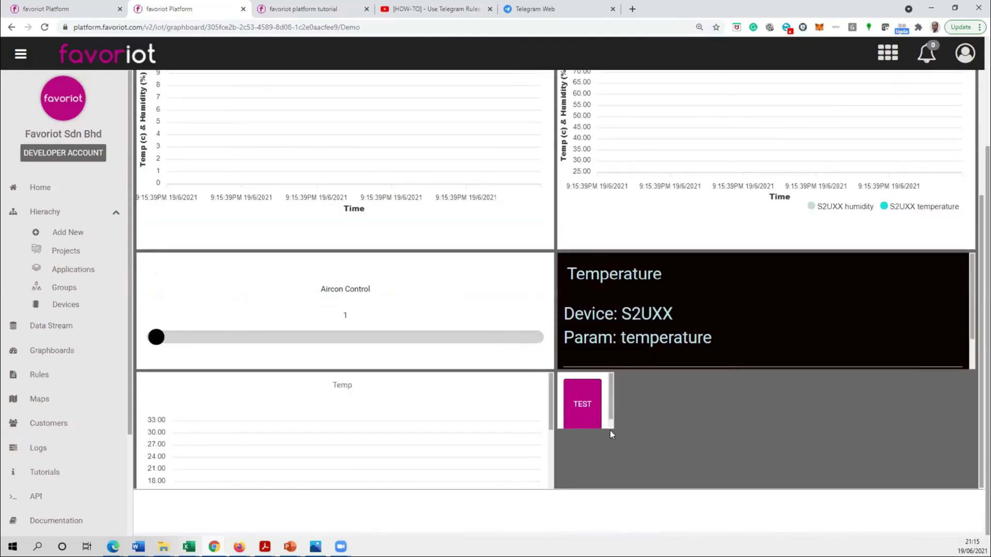
- Press the TEST button and find the resulting Control message in HiveMQ
{"action": "left_click", "coordinate": [578, 403]}
{"action": "key", "text": "alt+Tab"}
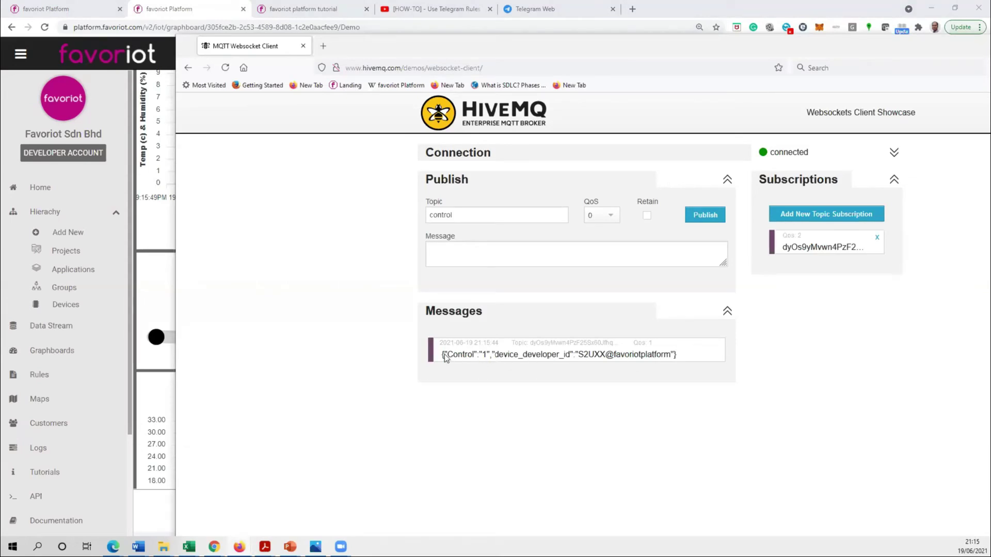
{"action": "left_click_drag", "start_coordinate": [546, 364], "coordinate": [678, 357]}
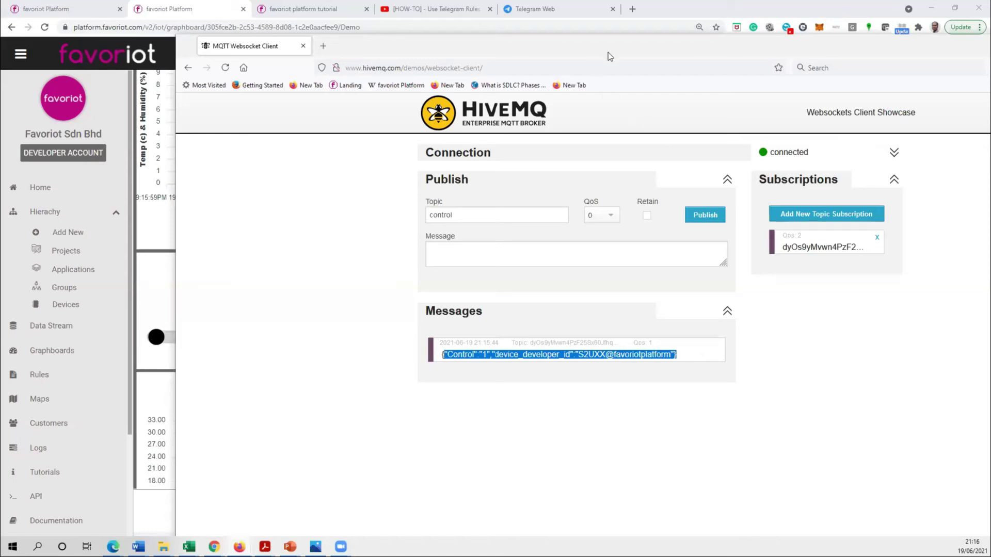
{"action": "left_click_drag", "start_coordinate": [608, 52], "coordinate": [794, 45]}
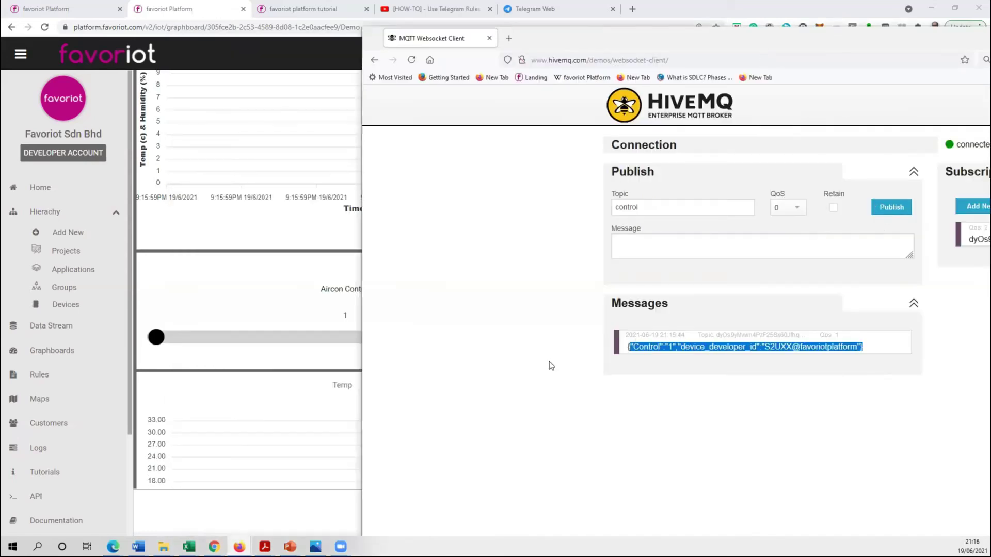
- Press TEST again and confirm a second Control 1 message arrives in HiveMQ
{"action": "key", "text": "alt+Tab"}
{"action": "left_click", "coordinate": [586, 397]}
{"action": "key", "text": "alt+Tab"}
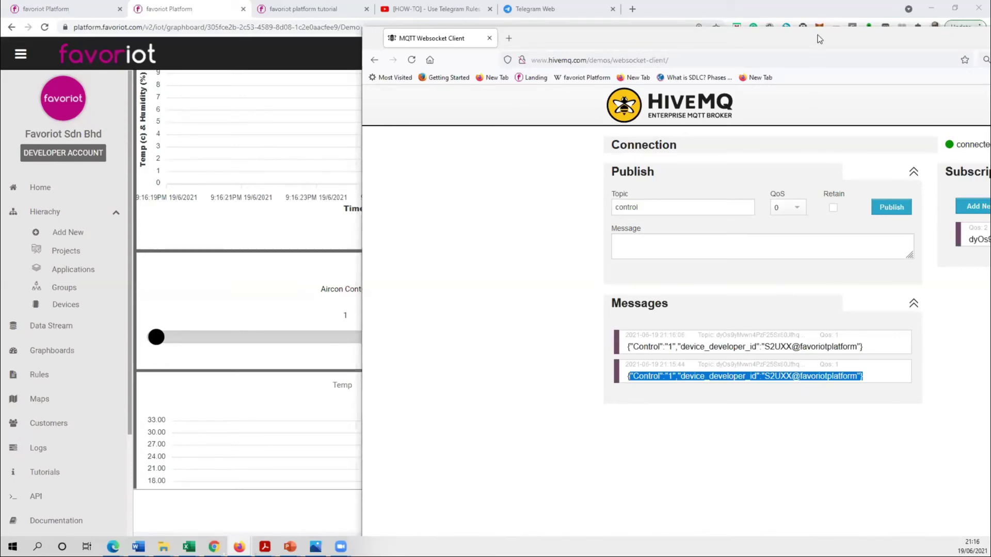
{"action": "left_click_drag", "start_coordinate": [818, 35], "coordinate": [682, 40]}
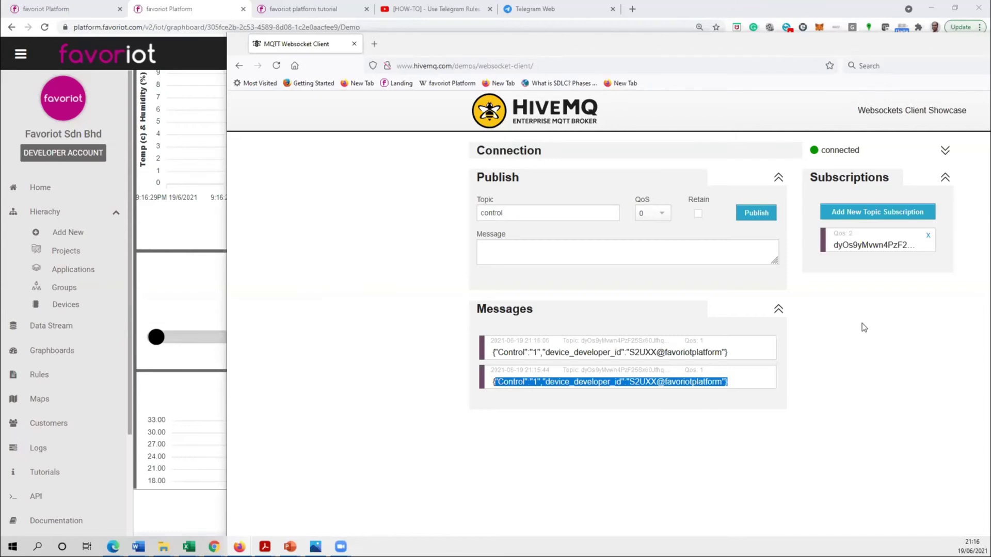
{"action": "left_click_drag", "start_coordinate": [840, 48], "coordinate": [777, 49]}
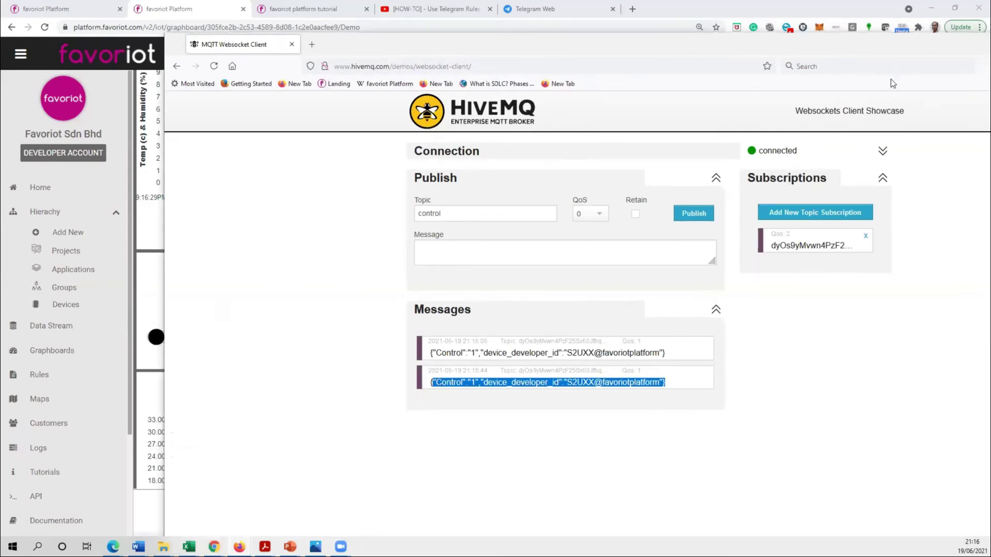
{"action": "left_click", "coordinate": [40, 399]}
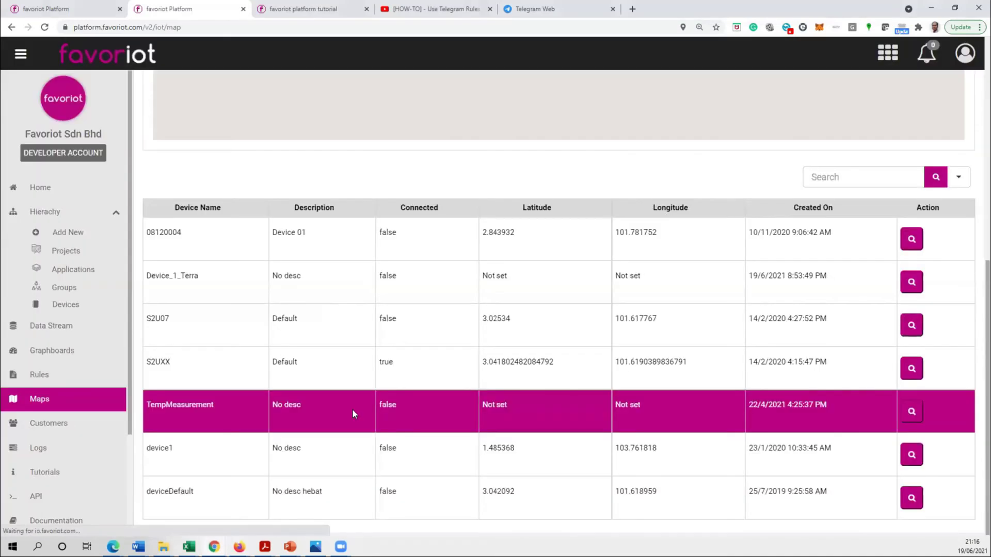
- Zoom the map in on the Kuala Lumpur markers and open S2UXX's info popup
{"action": "scroll", "coordinate": [382, 330], "scroll_direction": "up", "scroll_amount": 7}
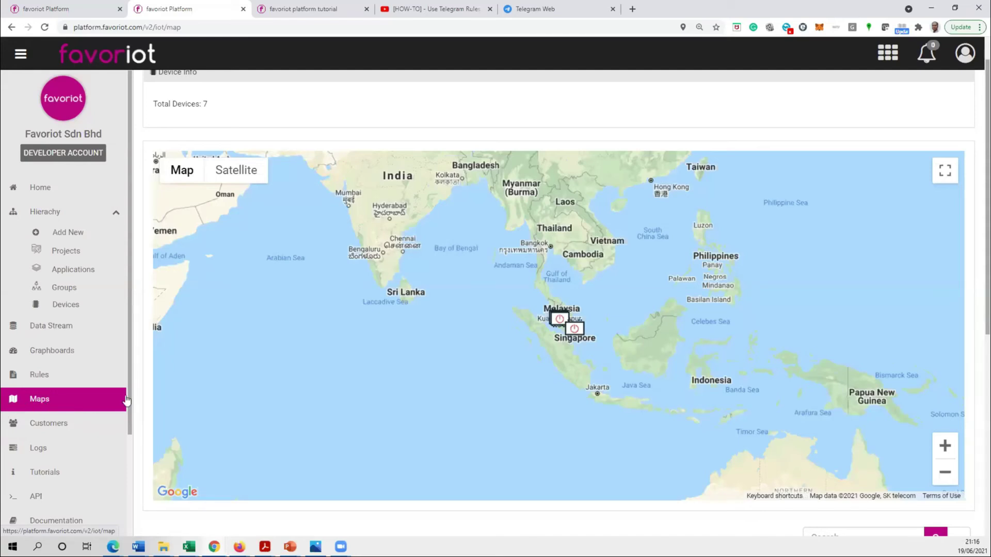
{"action": "double_click", "coordinate": [945, 446]}
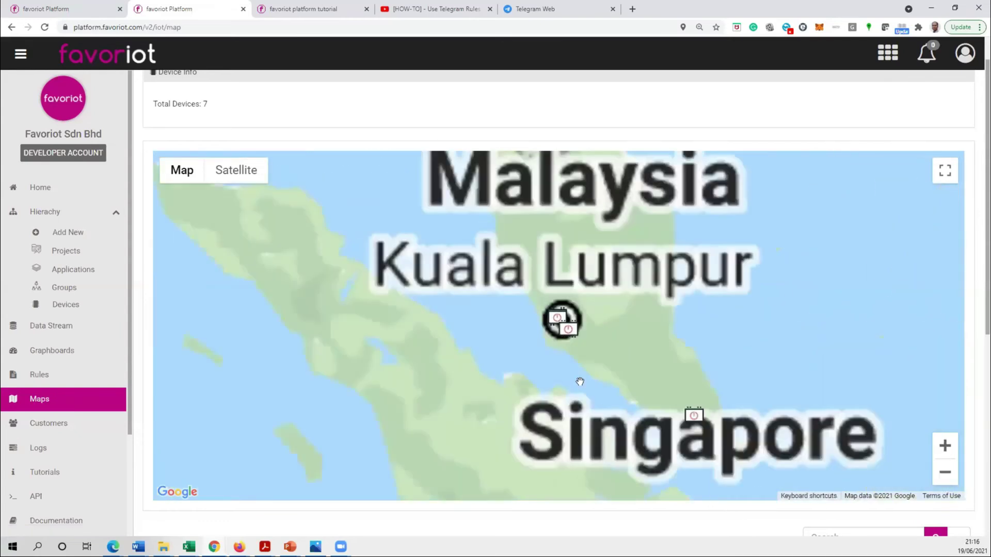
{"action": "left_click_drag", "start_coordinate": [805, 422], "coordinate": [791, 418]}
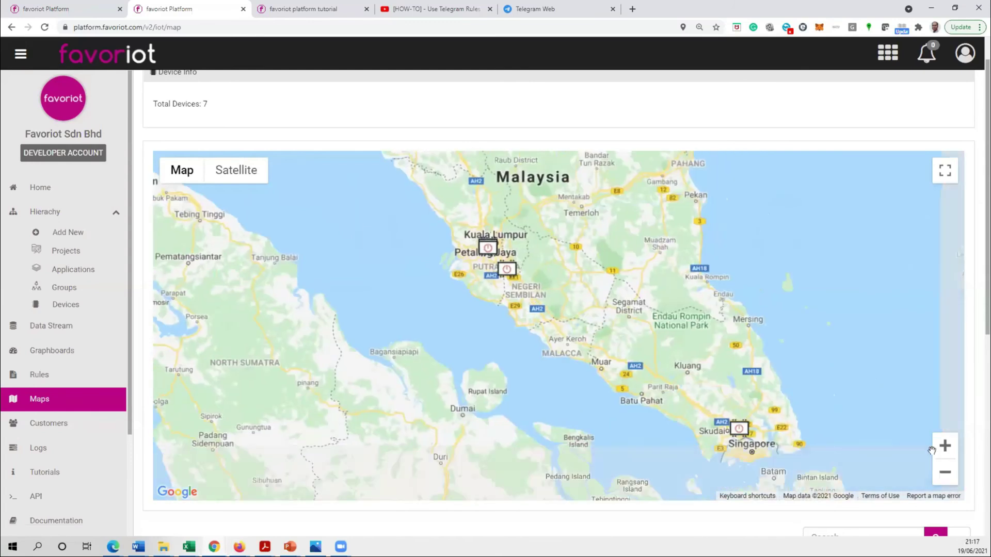
{"action": "left_click", "coordinate": [944, 446]}
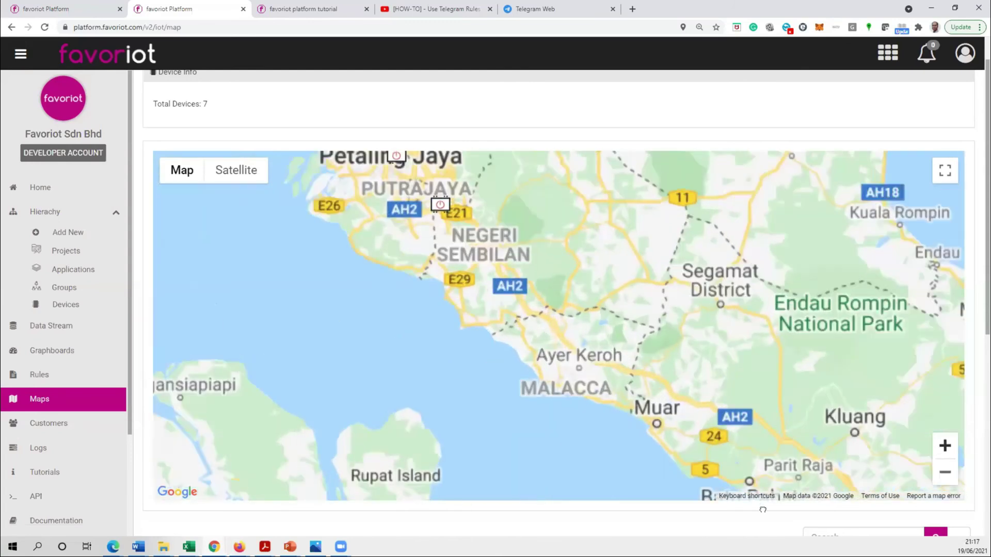
{"action": "left_click_drag", "start_coordinate": [575, 347], "coordinate": [796, 536]}
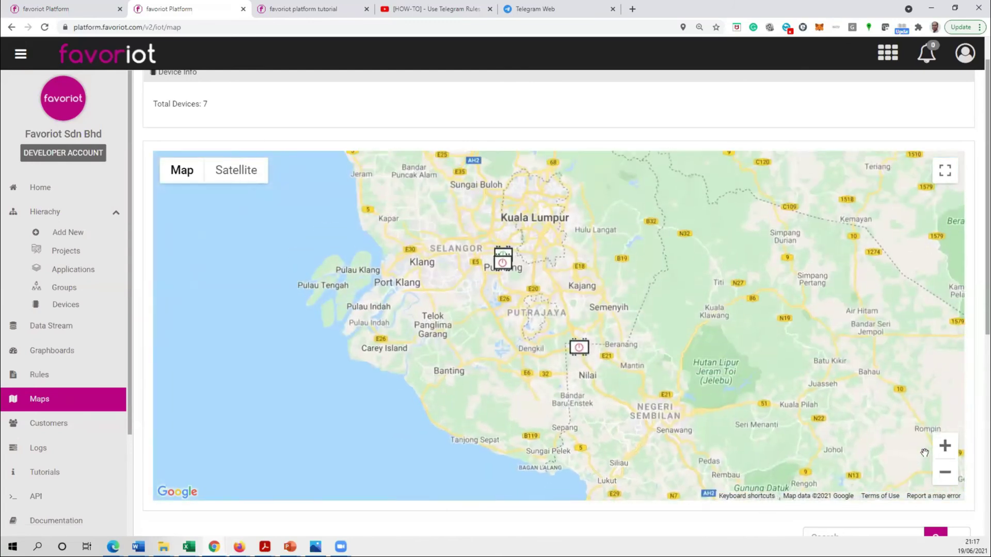
{"action": "left_click", "coordinate": [944, 445]}
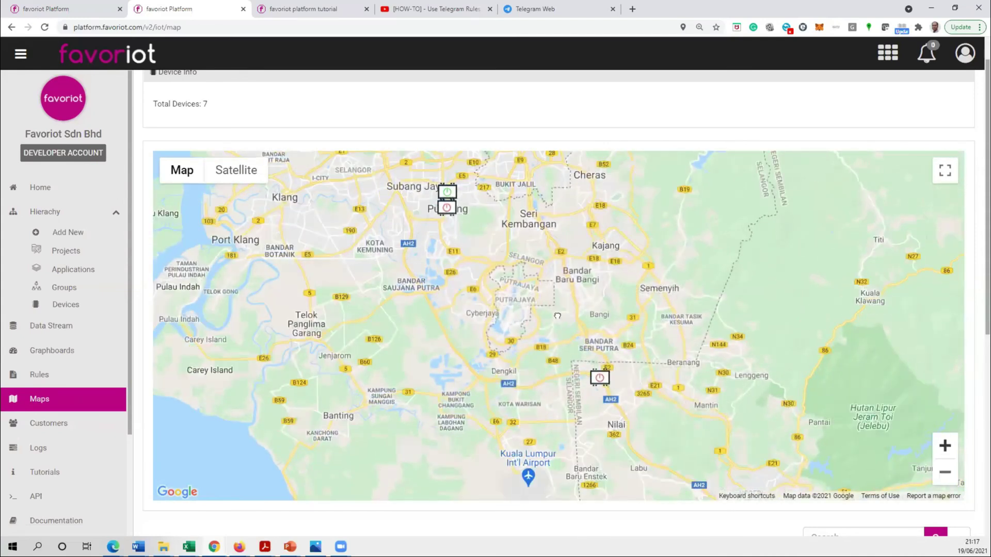
{"action": "left_click_drag", "start_coordinate": [462, 262], "coordinate": [489, 313]}
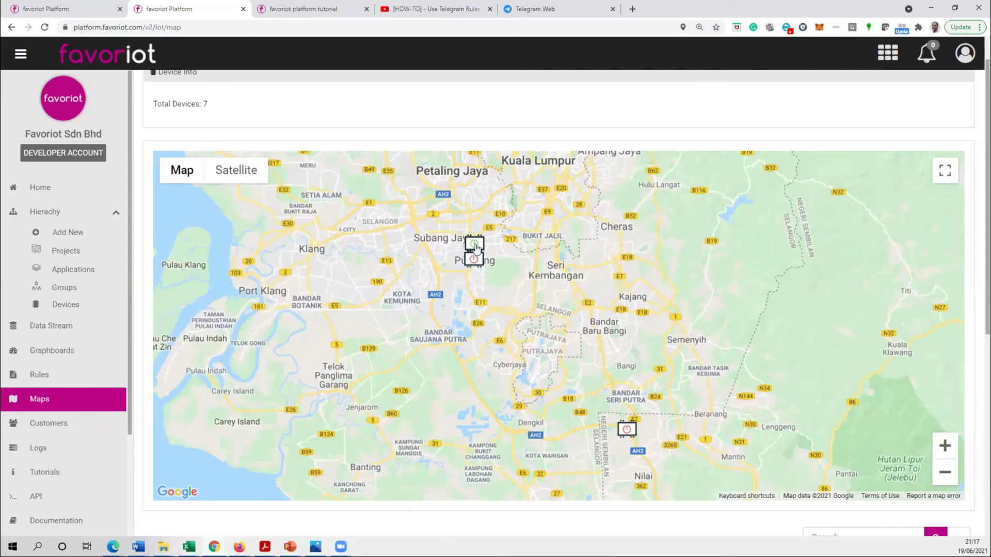
{"action": "left_click", "coordinate": [474, 244]}
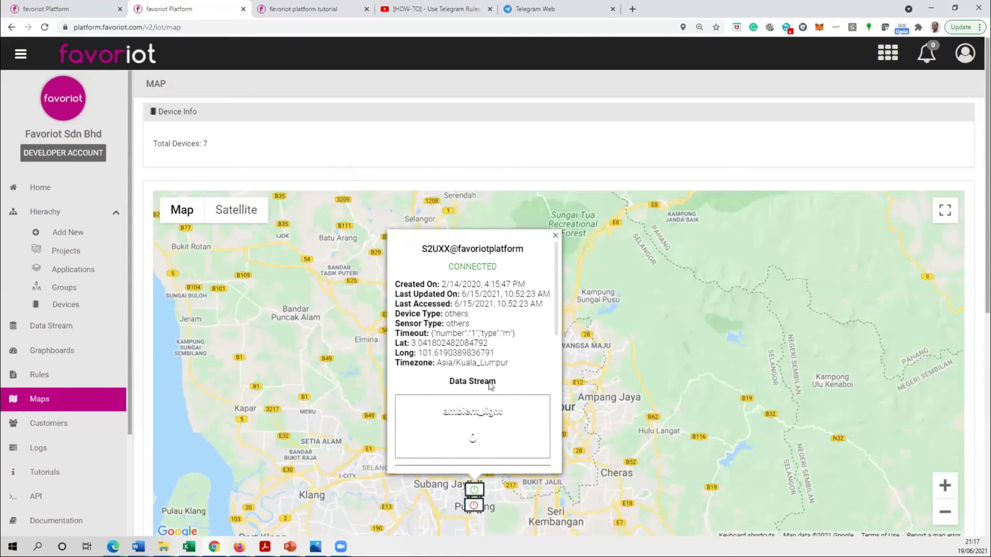
- Scroll through S2UXX's map popup details and data streams, then close it
{"action": "scroll", "coordinate": [527, 358], "scroll_direction": "down", "scroll_amount": 2}
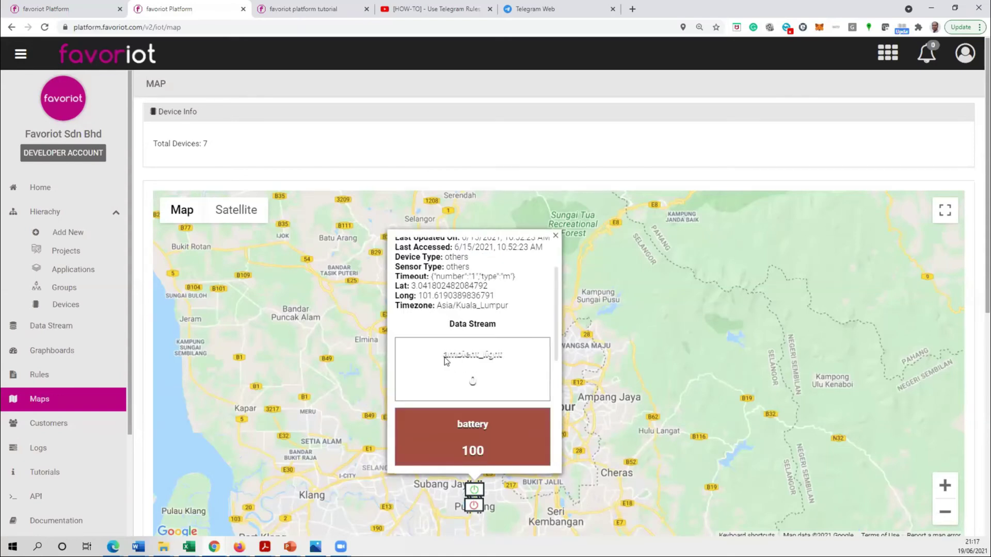
{"action": "mouse_move", "coordinate": [557, 315]}
{"action": "left_mouse_down"}
{"action": "mouse_move", "coordinate": [558, 440]}
{"action": "mouse_move", "coordinate": [551, 307]}
{"action": "left_mouse_up"}
{"action": "scroll", "coordinate": [551, 307], "scroll_direction": "up", "scroll_amount": 1}
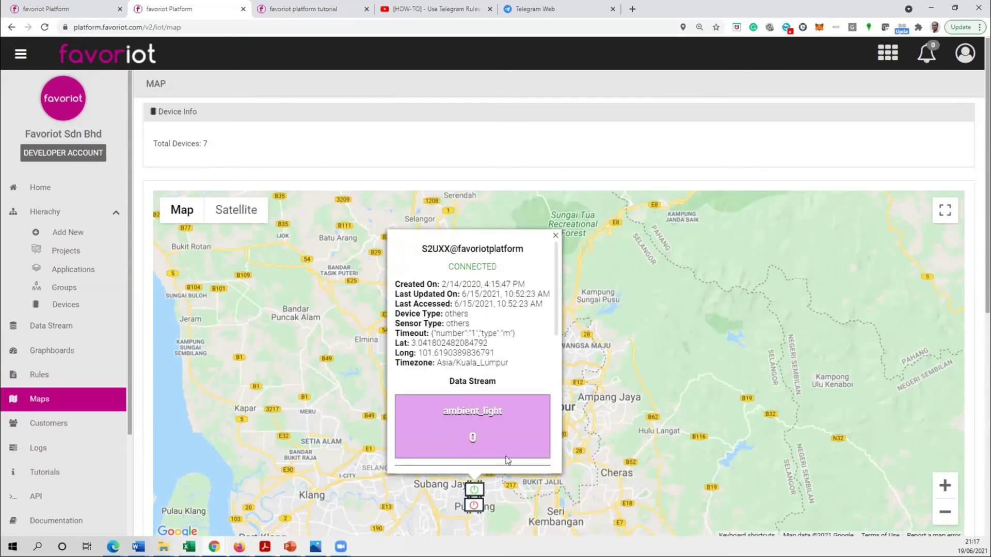
{"action": "left_click_drag", "start_coordinate": [555, 293], "coordinate": [554, 332]}
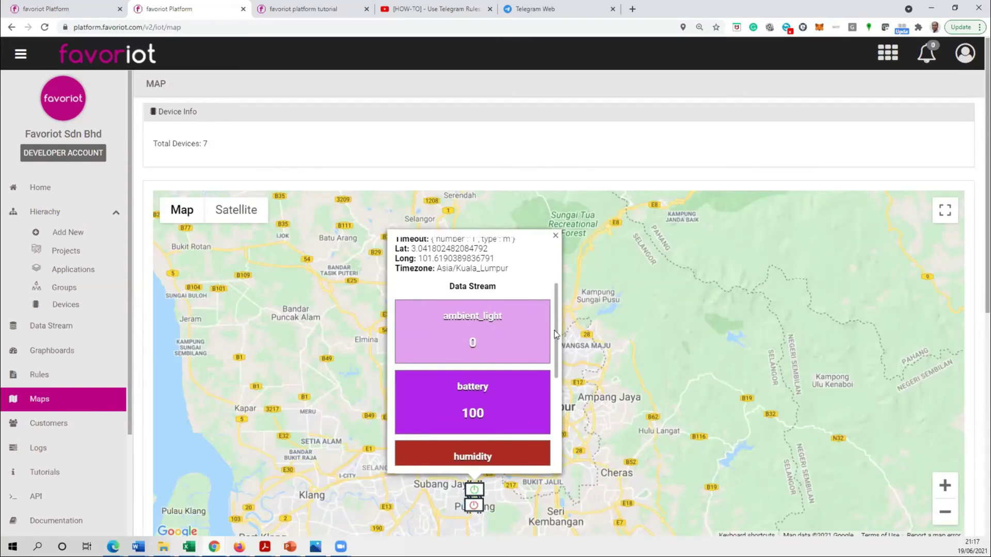
{"action": "scroll", "coordinate": [555, 342], "scroll_direction": "down", "scroll_amount": 1}
{"action": "left_click_drag", "start_coordinate": [556, 342], "coordinate": [561, 434]}
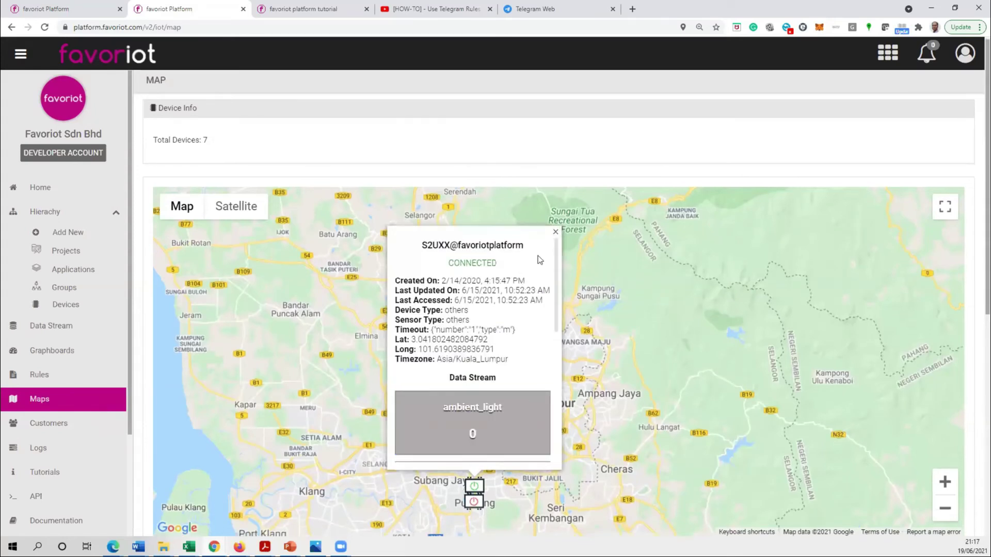
{"action": "left_click", "coordinate": [555, 232]}
- Check disconnected S2U07's map info, then review the device table showing S2UXX connected
{"action": "left_click", "coordinate": [474, 501]}
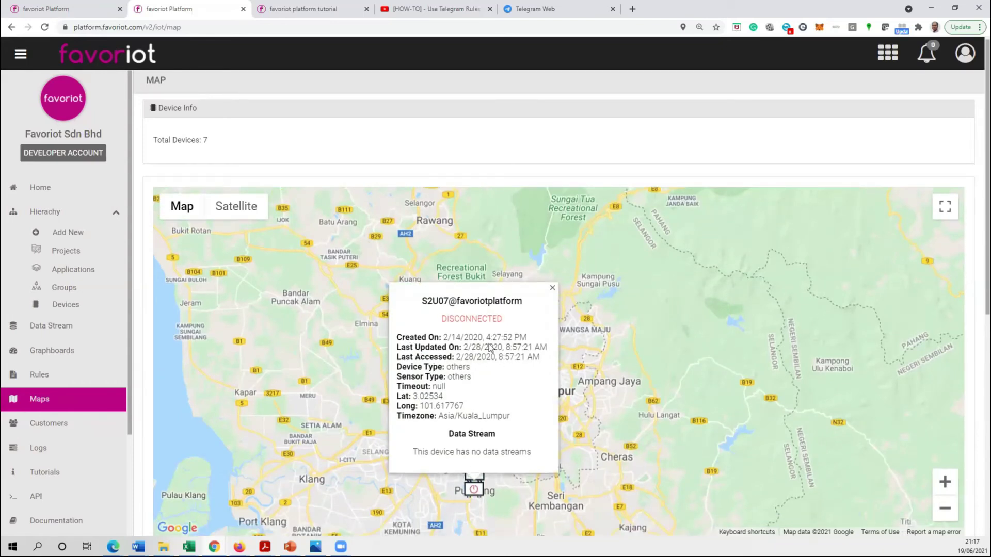
{"action": "left_click", "coordinate": [551, 289]}
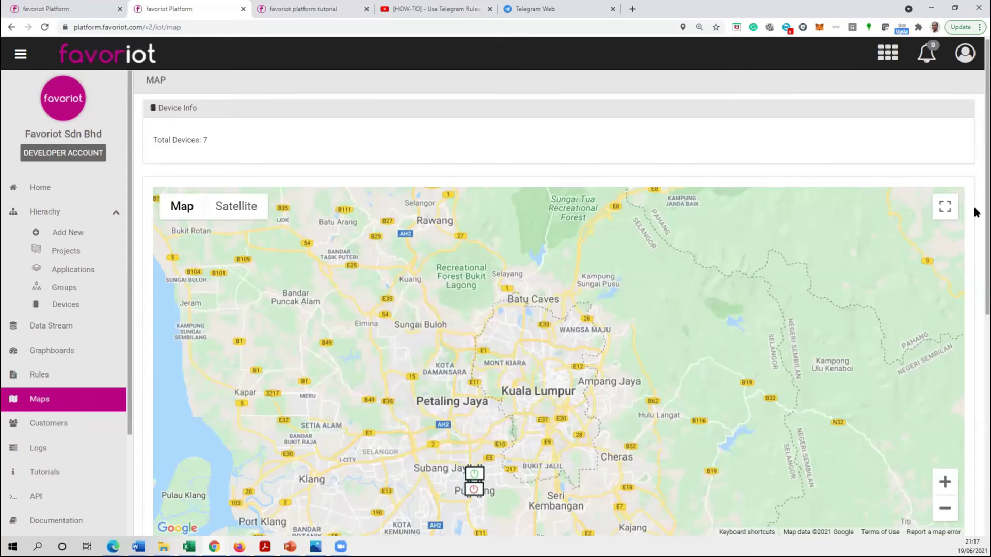
{"action": "scroll", "coordinate": [973, 335], "scroll_direction": "down", "scroll_amount": 8}
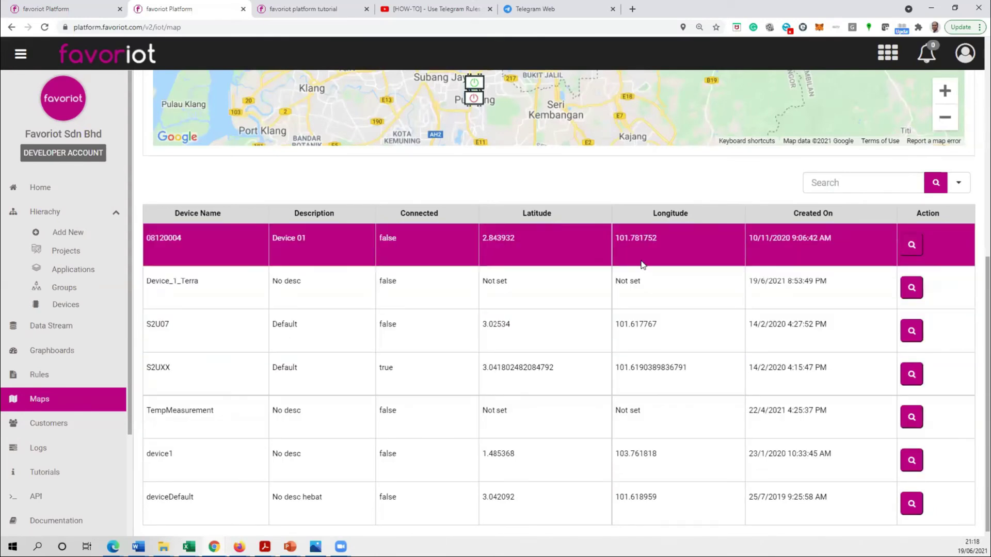
{"action": "scroll", "coordinate": [641, 261], "scroll_direction": "up", "scroll_amount": 2}
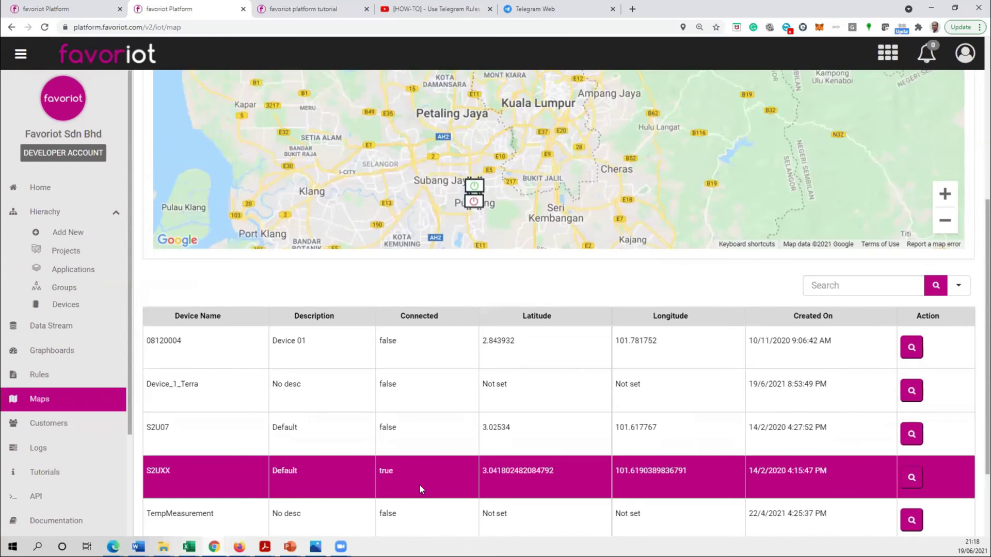
{"action": "double_click", "coordinate": [392, 468]}
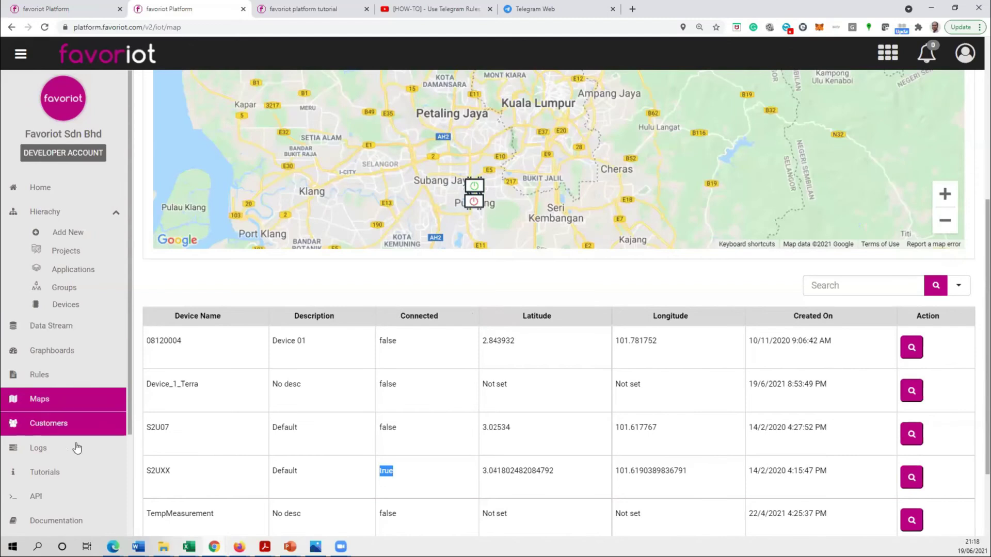
{"action": "scroll", "coordinate": [129, 366], "scroll_direction": "down", "scroll_amount": 1}
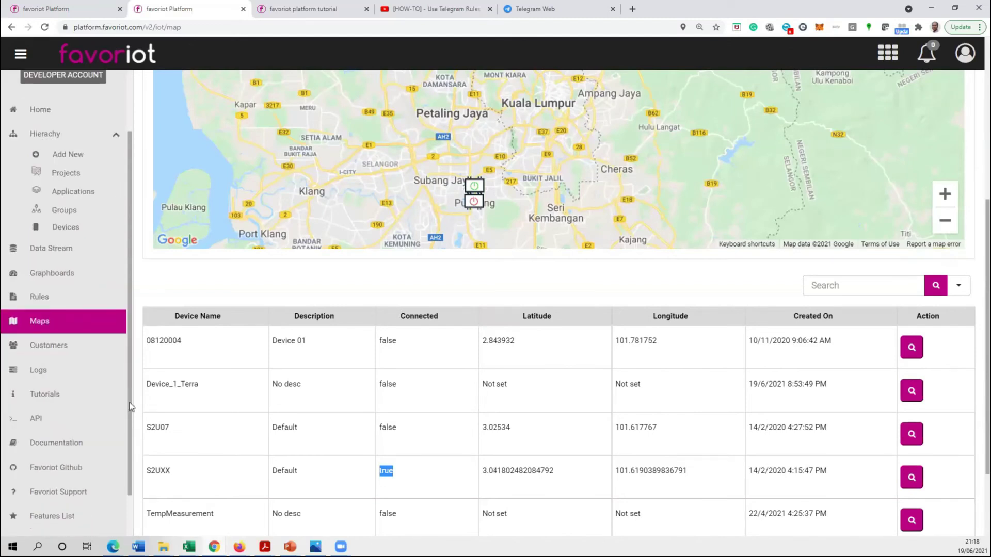
{"action": "left_click", "coordinate": [61, 372]}
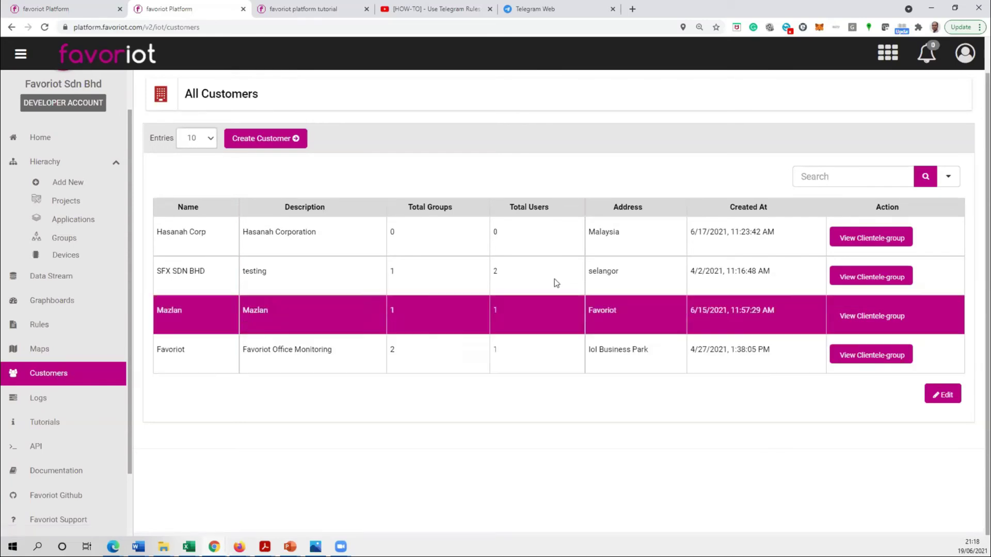
- Open SFX SDN BHD's clientele groups, list supervisor's clients, and view that group's details
{"action": "left_click", "coordinate": [871, 277]}
{"action": "scroll", "coordinate": [370, 383], "scroll_direction": "down", "scroll_amount": 2}
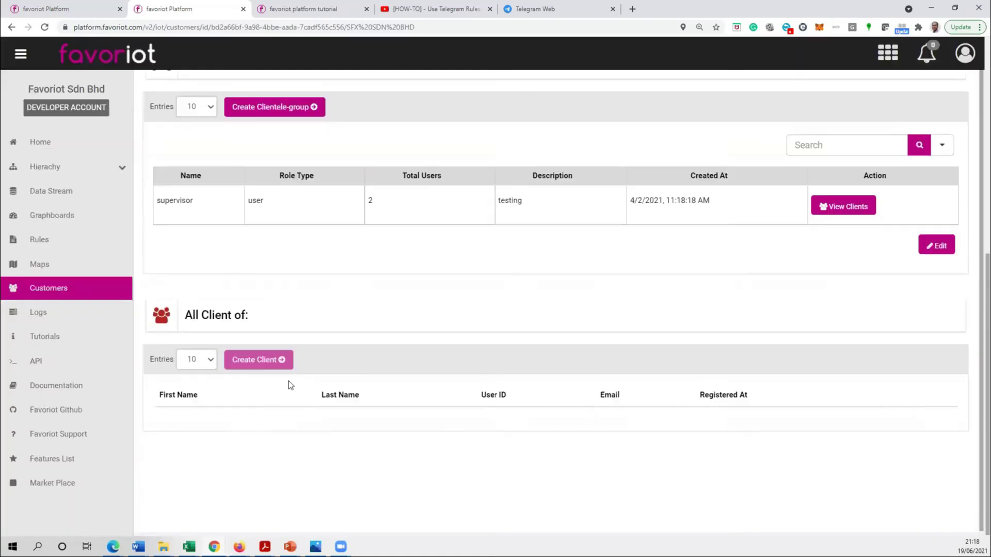
{"action": "left_click", "coordinate": [861, 209]}
{"action": "scroll", "coordinate": [288, 452], "scroll_direction": "down", "scroll_amount": 1}
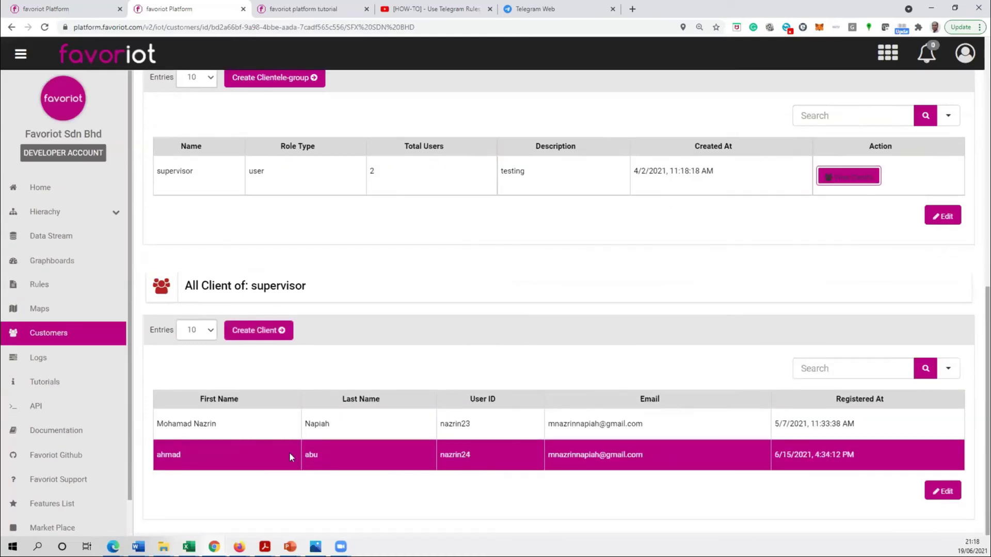
{"action": "scroll", "coordinate": [287, 297], "scroll_direction": "up", "scroll_amount": 2}
{"action": "scroll", "coordinate": [222, 302], "scroll_direction": "up", "scroll_amount": 2}
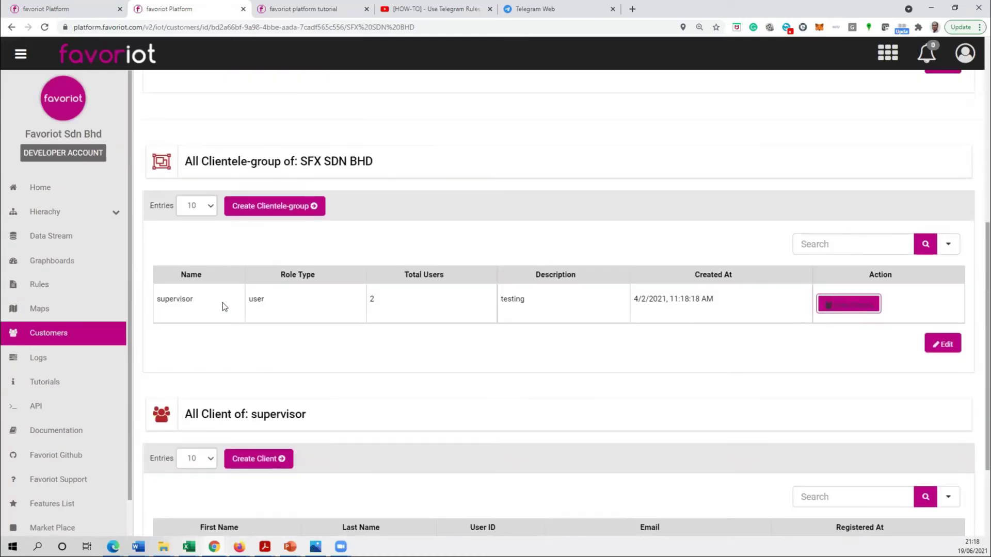
{"action": "scroll", "coordinate": [255, 370], "scroll_direction": "down", "scroll_amount": 1}
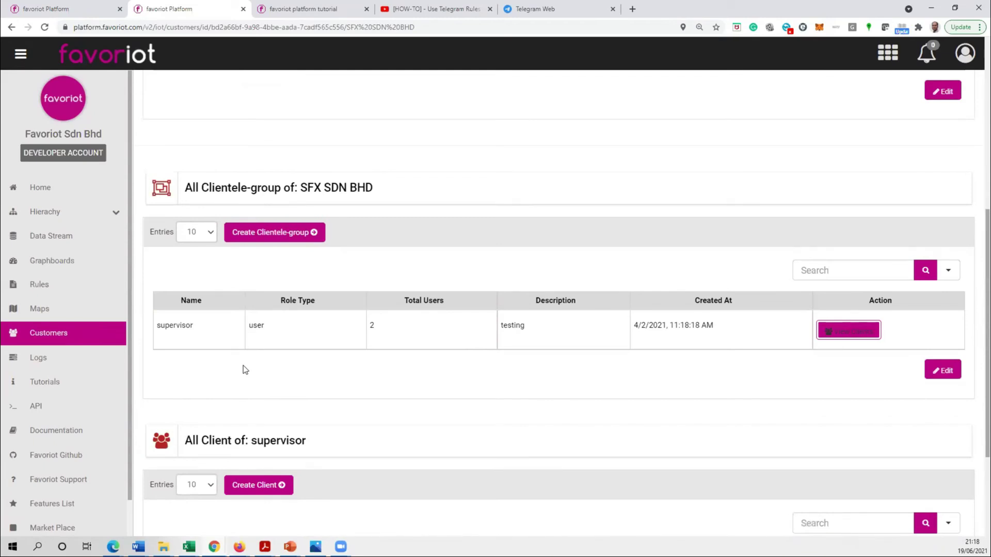
{"action": "left_click", "coordinate": [951, 375]}
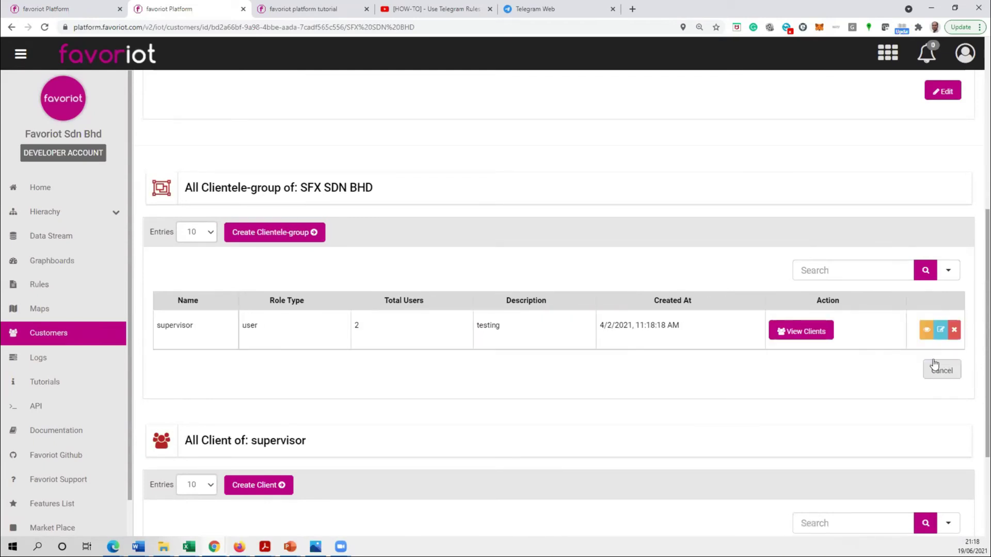
{"action": "left_click", "coordinate": [927, 331]}
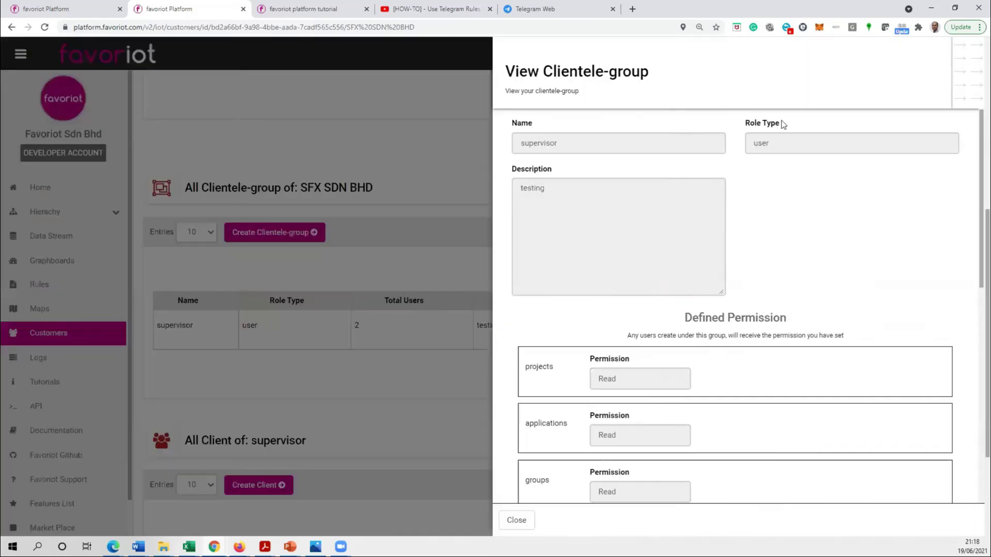
- Scroll through supervisor's Read permissions and Alphboard and Demo graphboards, then close the panel
{"action": "scroll", "coordinate": [619, 377], "scroll_direction": "down", "scroll_amount": 2}
{"action": "scroll", "coordinate": [624, 379], "scroll_direction": "down", "scroll_amount": 2}
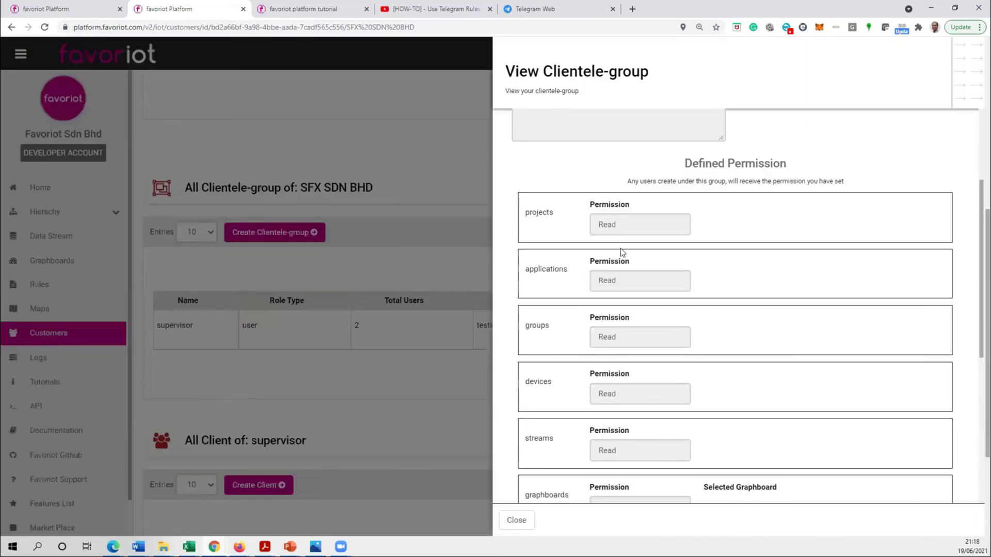
{"action": "scroll", "coordinate": [607, 216], "scroll_direction": "down", "scroll_amount": 2}
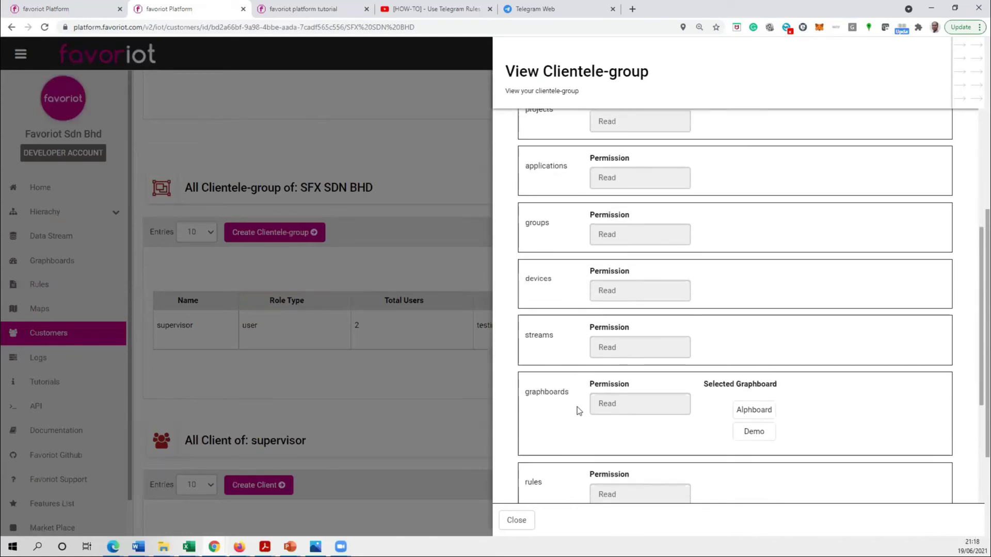
{"action": "scroll", "coordinate": [577, 406], "scroll_direction": "down", "scroll_amount": 1}
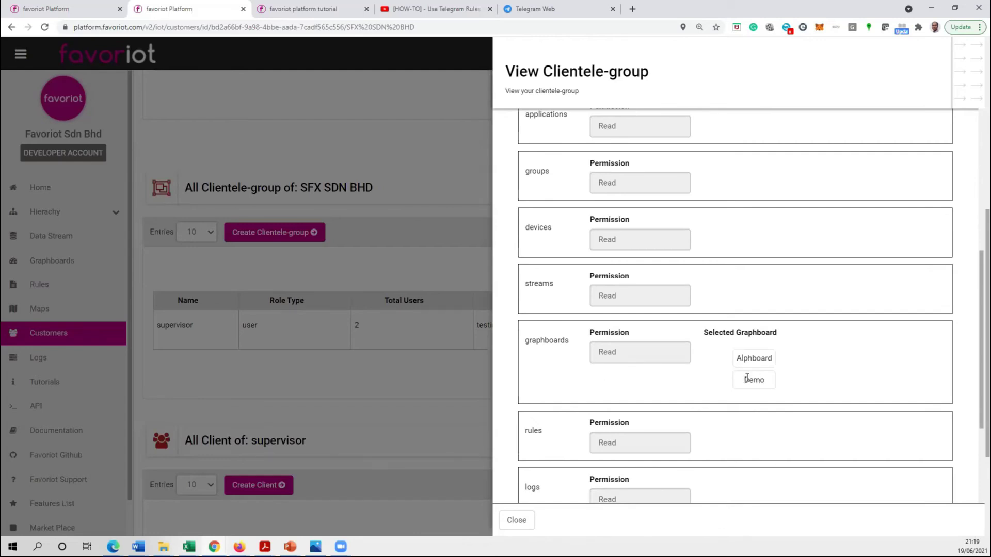
{"action": "scroll", "coordinate": [803, 243], "scroll_direction": "down", "scroll_amount": 3}
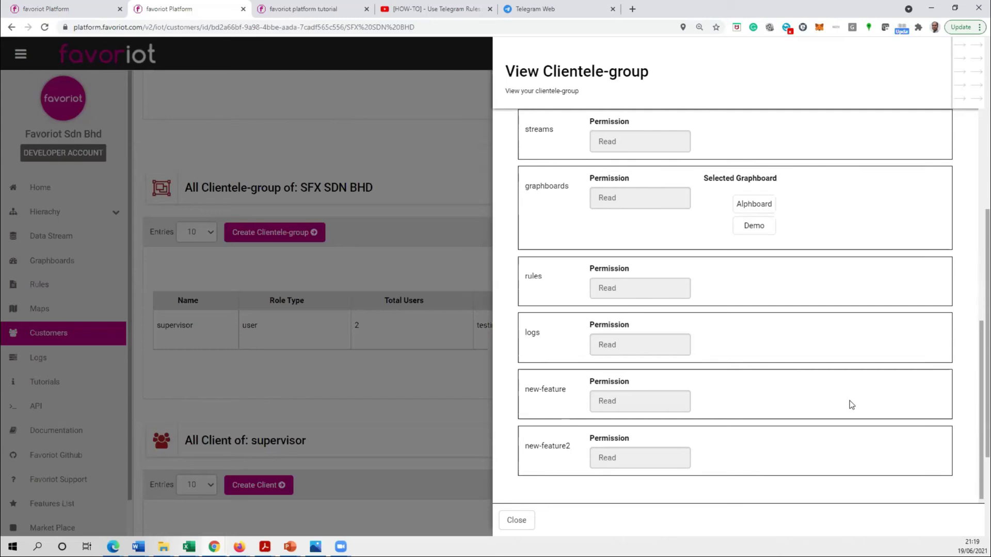
{"action": "left_click", "coordinate": [516, 521]}
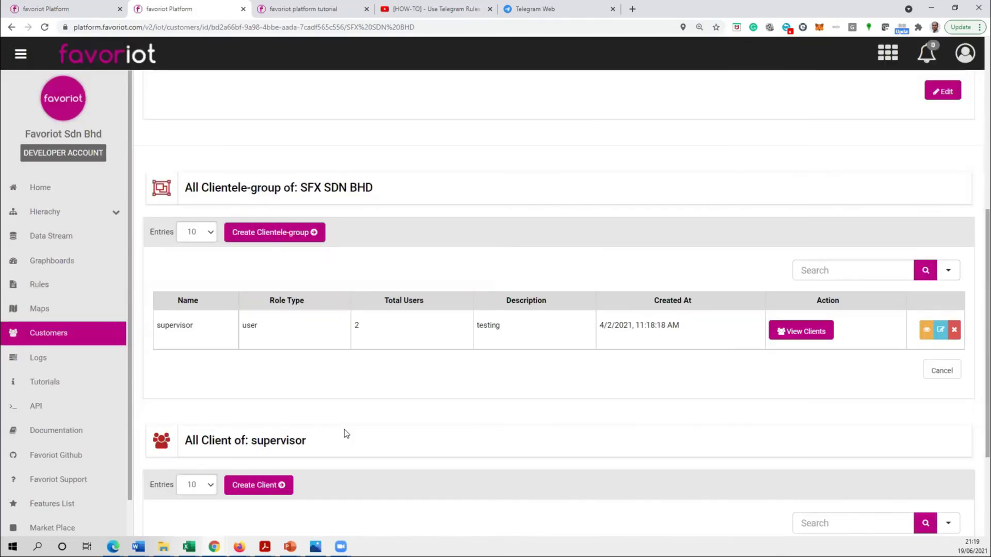
- Highlight the first client row in the supervisor's client table, then switch to the tutorial tab
{"action": "scroll", "coordinate": [361, 407], "scroll_direction": "down", "scroll_amount": 3}
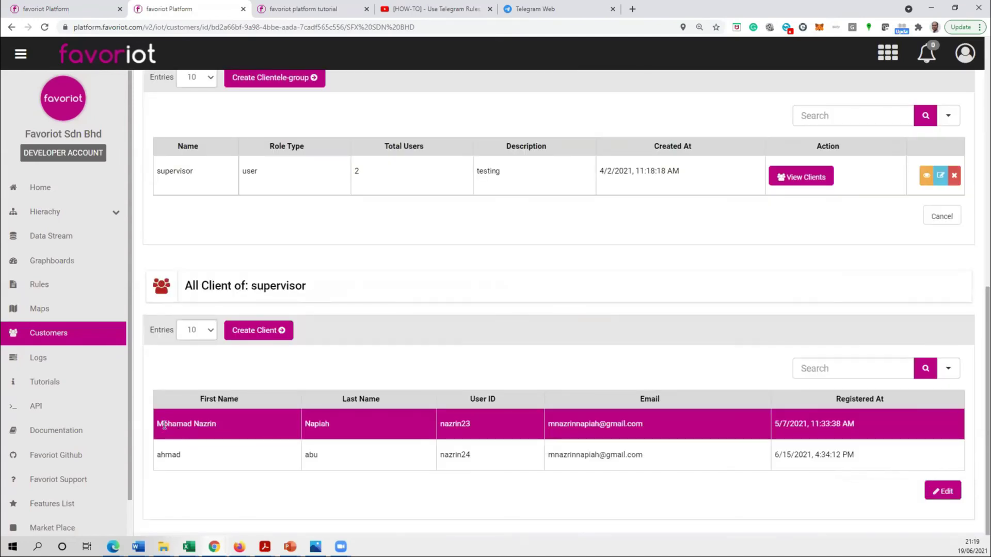
{"action": "left_click_drag", "start_coordinate": [158, 427], "coordinate": [778, 424]}
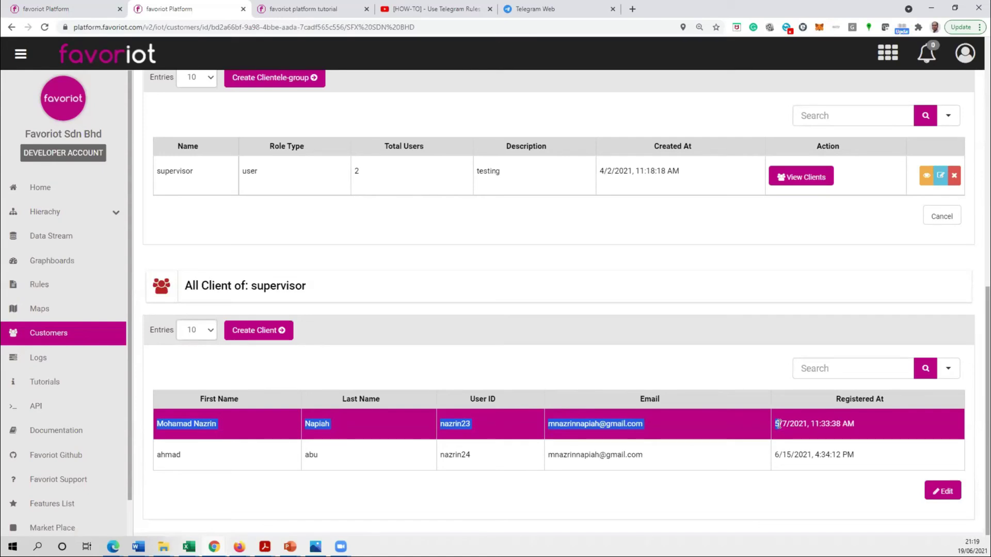
{"action": "left_click", "coordinate": [704, 283]}
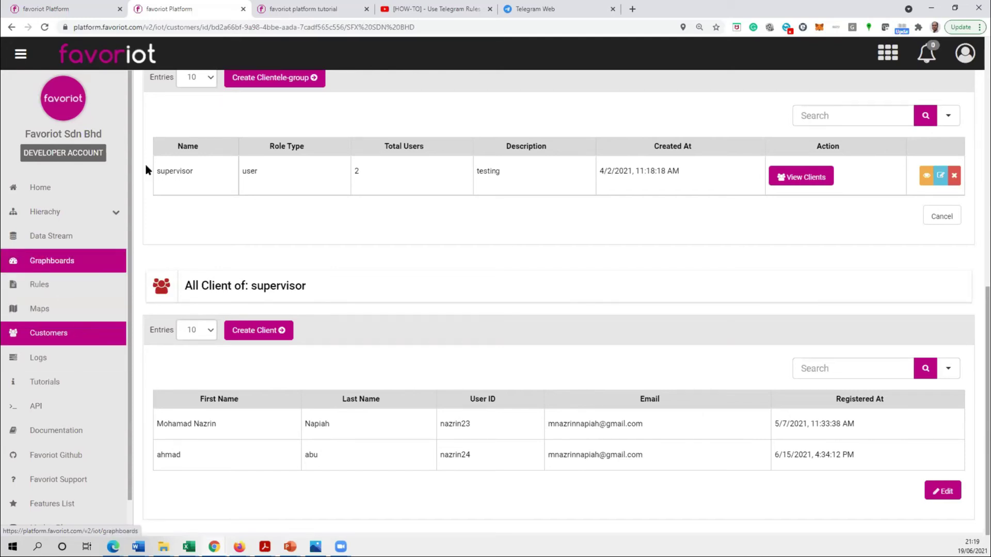
{"action": "left_click", "coordinate": [312, 10]}
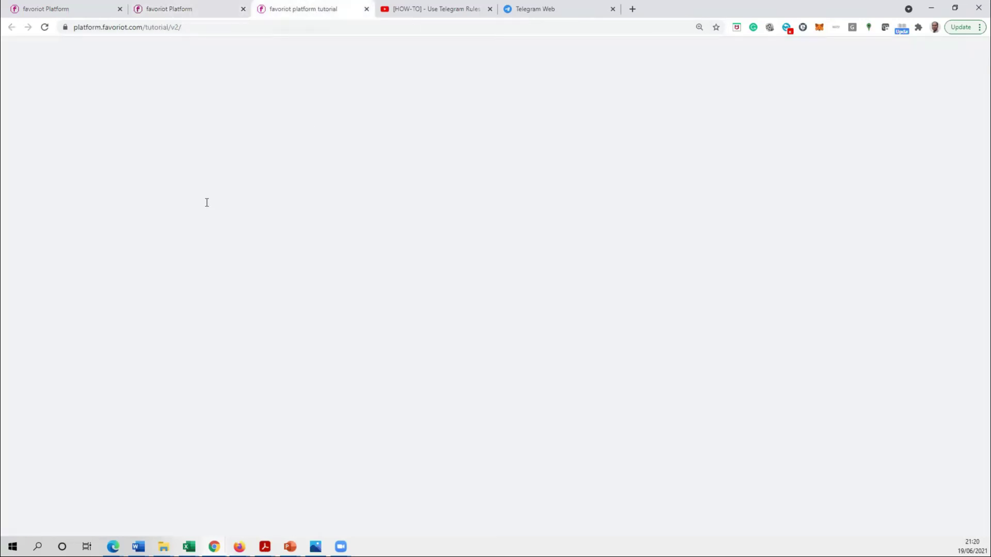
- Select the introduction's Overview text and scroll through the Introduction section
{"action": "left_click_drag", "start_coordinate": [171, 102], "coordinate": [544, 279]}
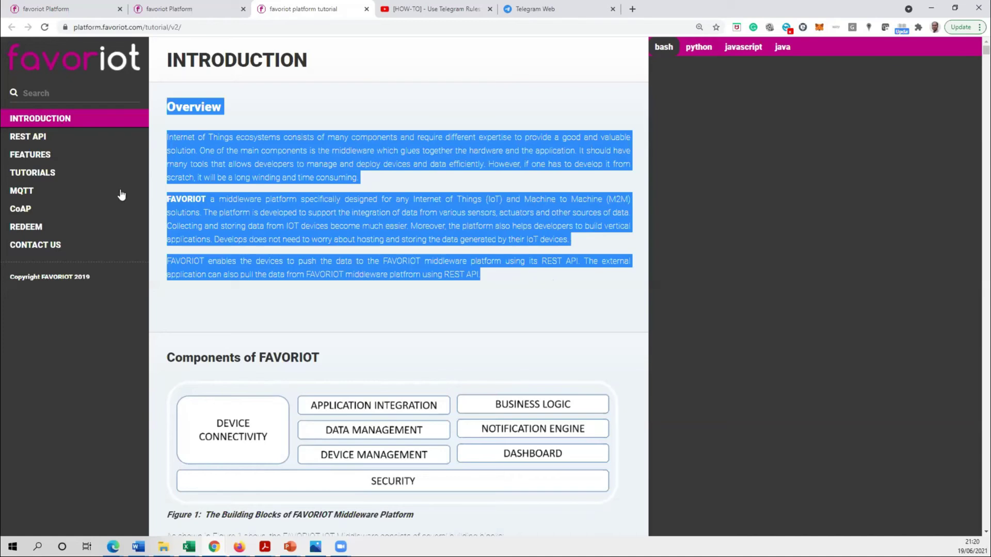
{"action": "scroll", "coordinate": [287, 289], "scroll_direction": "down", "scroll_amount": 3}
{"action": "scroll", "coordinate": [286, 289], "scroll_direction": "down", "scroll_amount": 4}
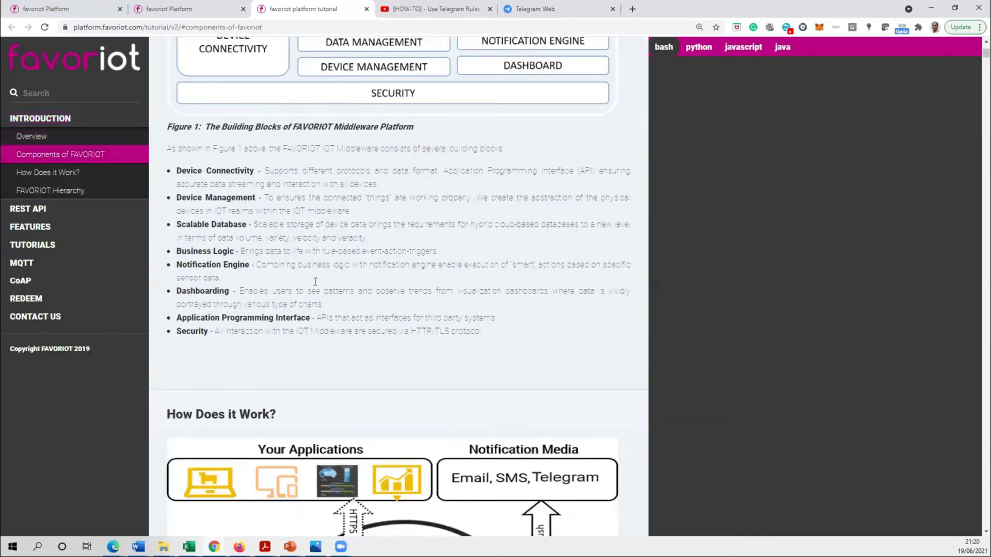
{"action": "scroll", "coordinate": [315, 281], "scroll_direction": "down", "scroll_amount": 9}
- Toggle the code samples between python and bash, then scroll down to Get all projects
{"action": "left_click", "coordinate": [699, 46]}
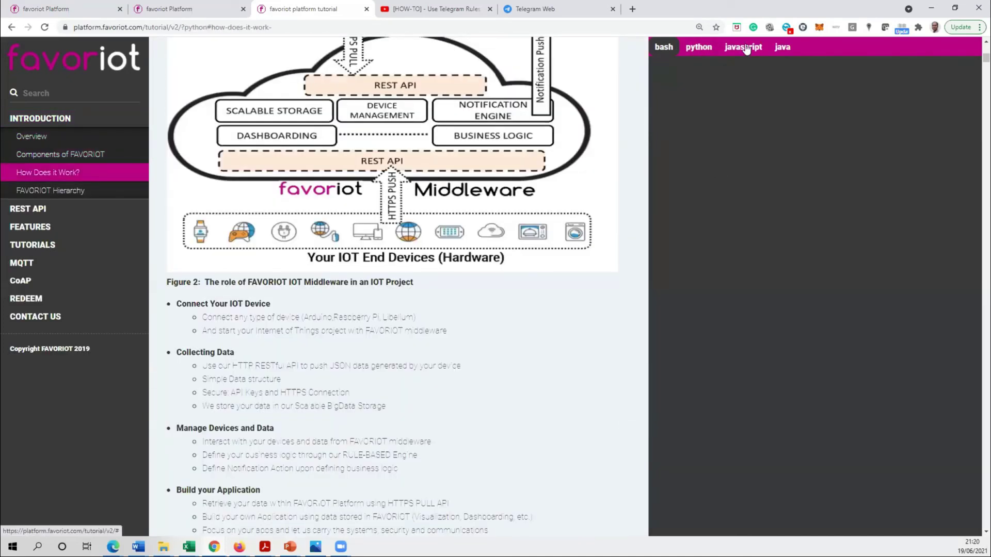
{"action": "left_click", "coordinate": [744, 48]}
{"action": "left_click", "coordinate": [663, 47]}
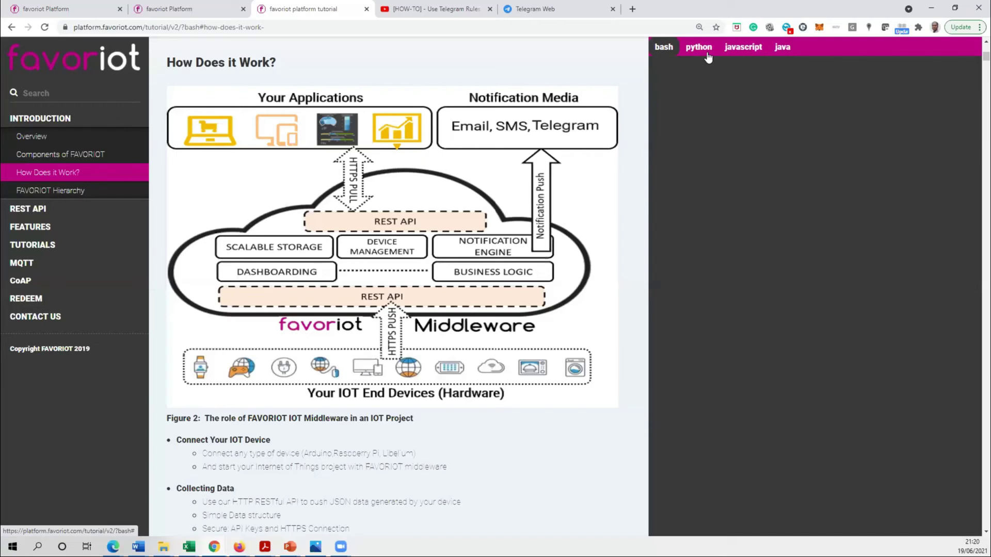
{"action": "scroll", "coordinate": [470, 357], "scroll_direction": "down", "scroll_amount": 5}
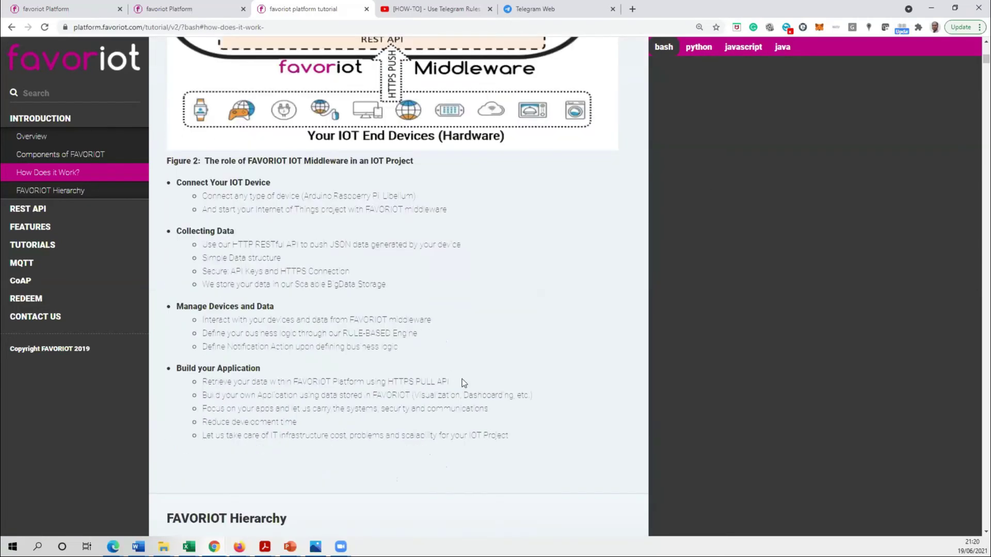
{"action": "scroll", "coordinate": [475, 390], "scroll_direction": "down", "scroll_amount": 10}
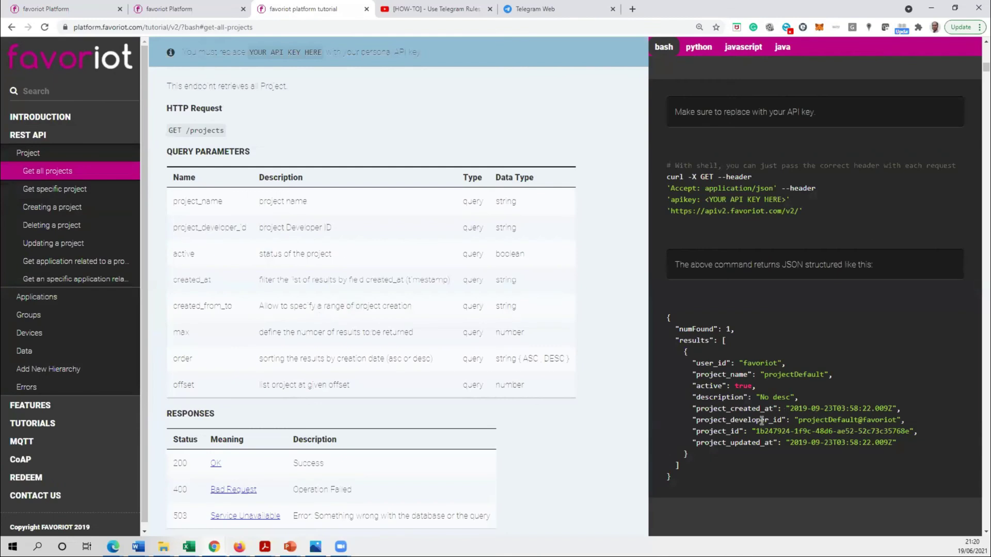
- View the Get all projects example in python, javascript and then java
{"action": "scroll", "coordinate": [761, 421], "scroll_direction": "down", "scroll_amount": 2}
{"action": "left_click", "coordinate": [702, 48]}
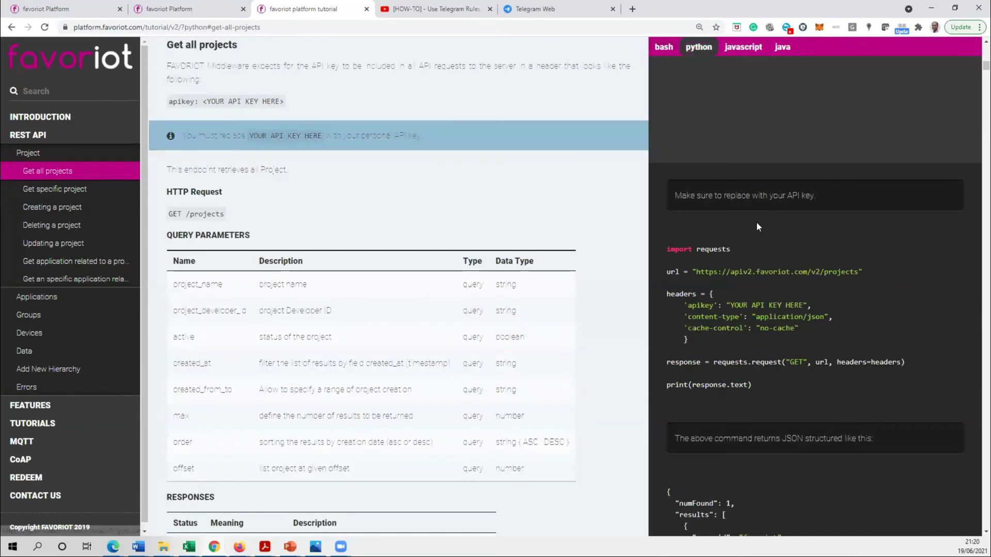
{"action": "left_click", "coordinate": [746, 46]}
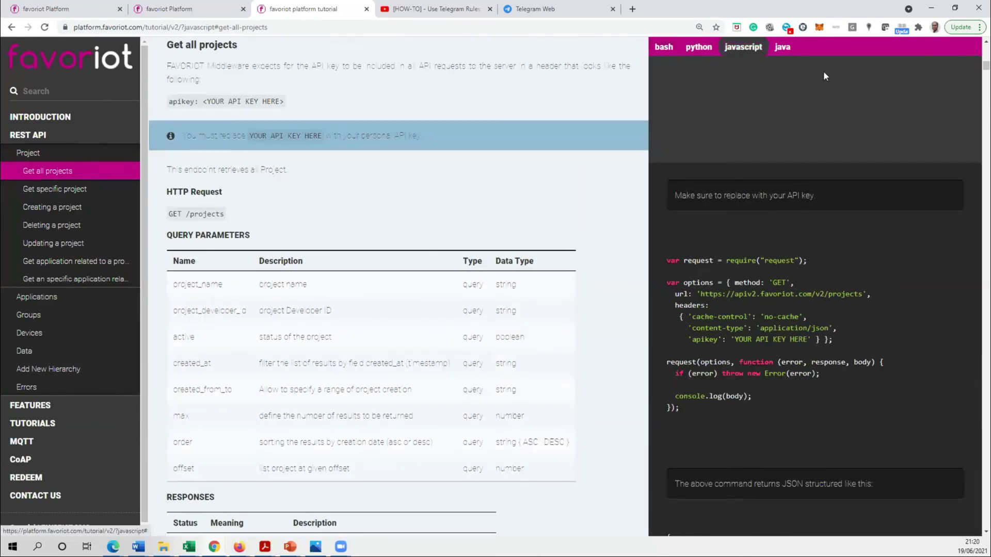
{"action": "left_click", "coordinate": [782, 47]}
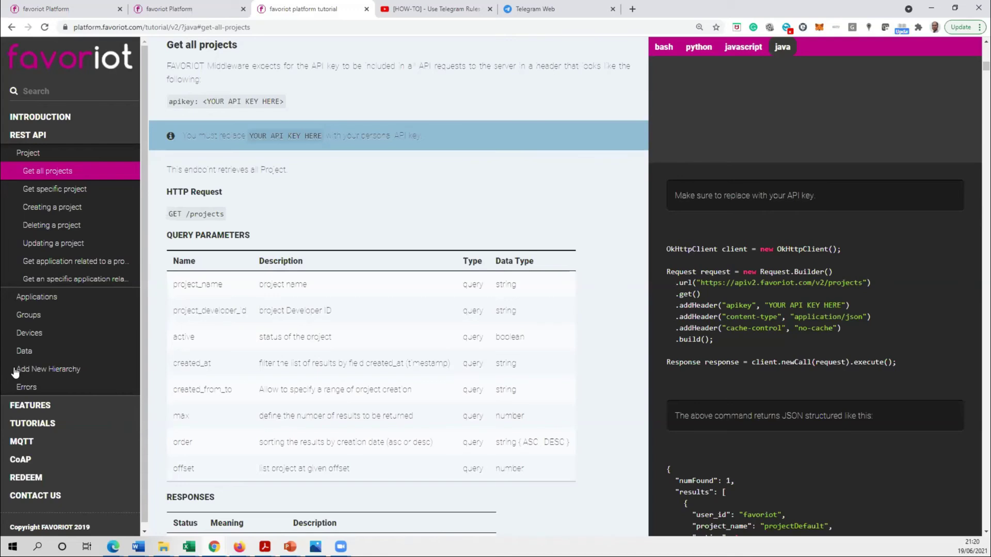
- Scroll through the project endpoints to 'Deleting a project' and jump to the TUTORIALS section
{"action": "scroll", "coordinate": [431, 377], "scroll_direction": "down", "scroll_amount": 15}
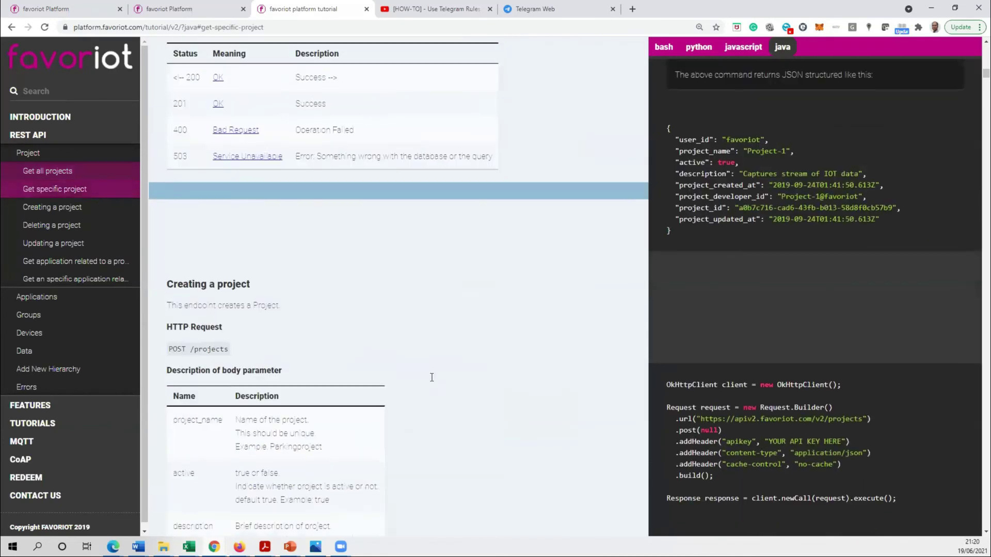
{"action": "scroll", "coordinate": [431, 377], "scroll_direction": "down", "scroll_amount": 12}
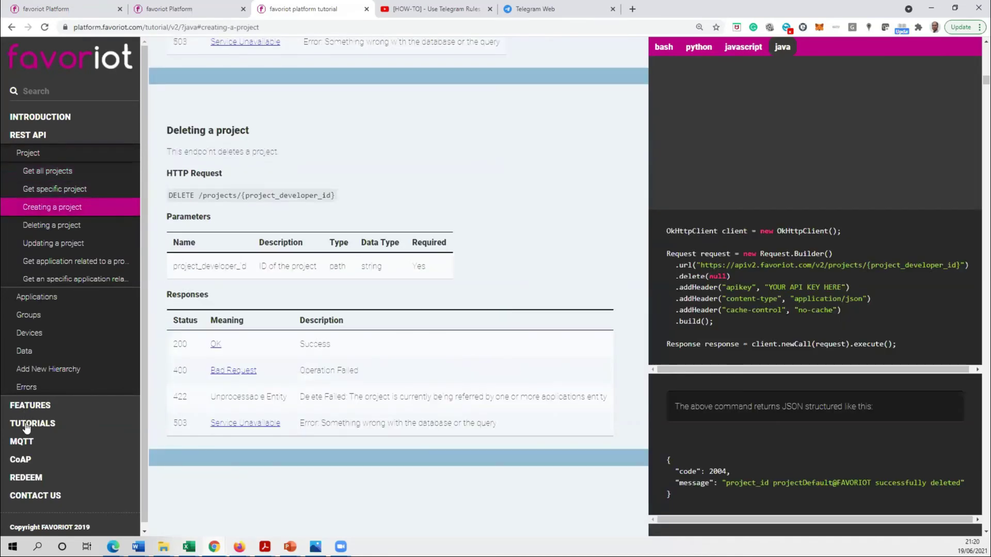
{"action": "left_click", "coordinate": [27, 427]}
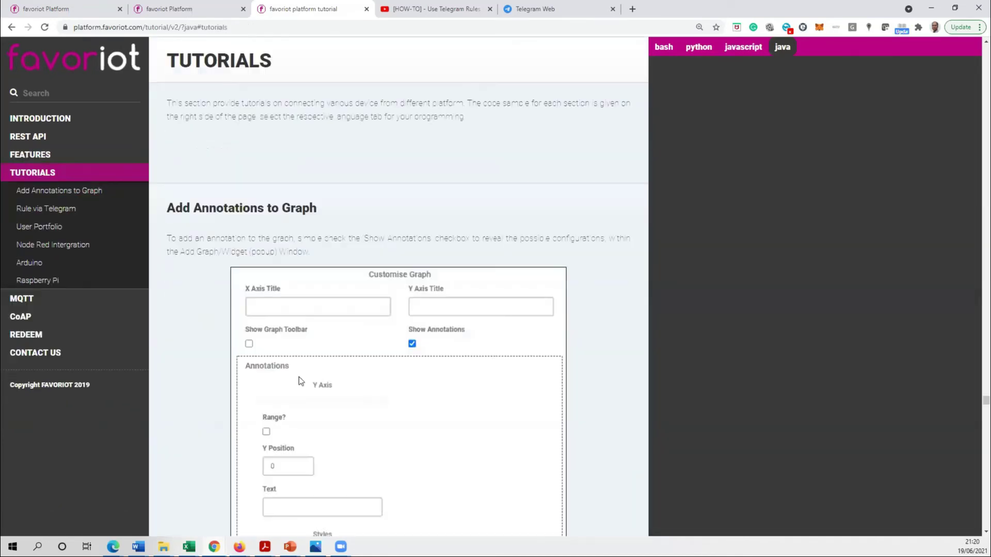
- Show the tutorial code samples in javascript and scroll through the tutorials
{"action": "left_click", "coordinate": [746, 49]}
{"action": "scroll", "coordinate": [493, 206], "scroll_direction": "down", "scroll_amount": 7}
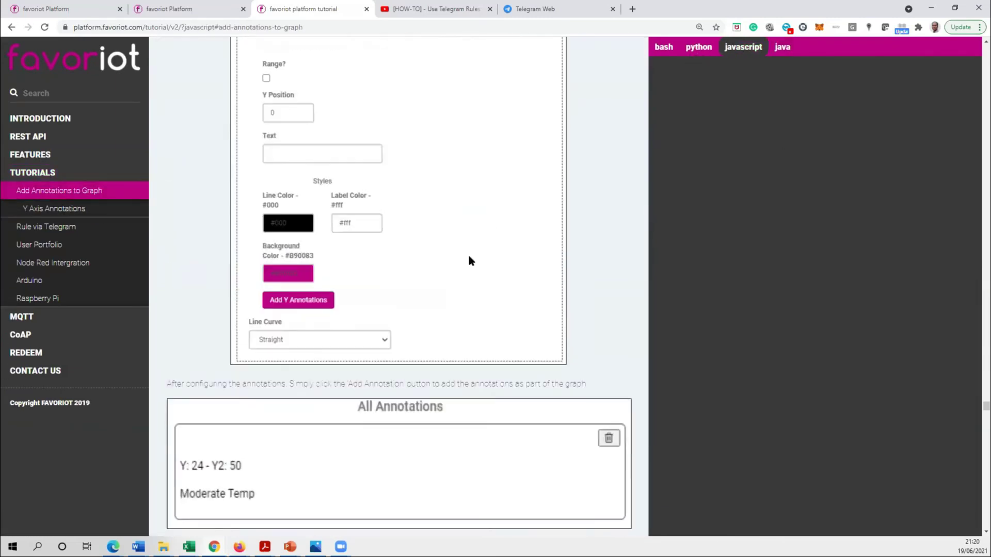
{"action": "scroll", "coordinate": [470, 260], "scroll_direction": "down", "scroll_amount": 15}
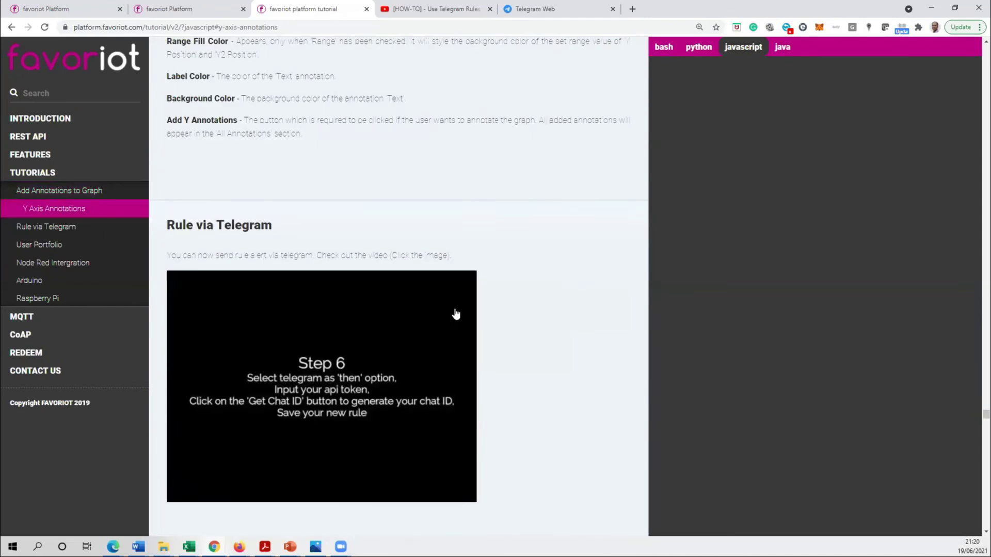
{"action": "scroll", "coordinate": [456, 320], "scroll_direction": "down", "scroll_amount": 15}
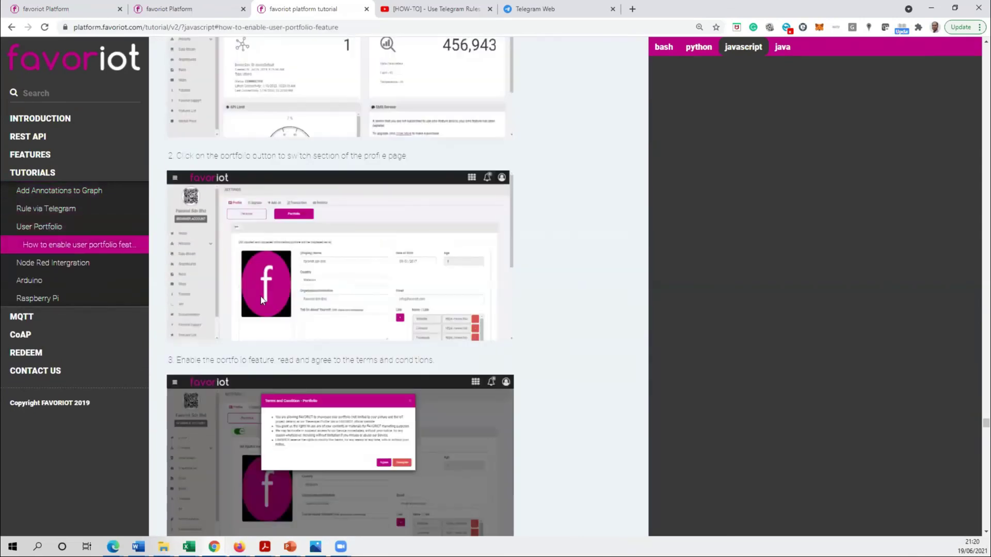
{"action": "scroll", "coordinate": [342, 291], "scroll_direction": "down", "scroll_amount": 15}
{"action": "scroll", "coordinate": [342, 307], "scroll_direction": "down", "scroll_amount": 15}
{"action": "scroll", "coordinate": [341, 319], "scroll_direction": "down", "scroll_amount": 3}
- Open the Arduino tutorial and view its code in java
{"action": "left_click", "coordinate": [29, 281]}
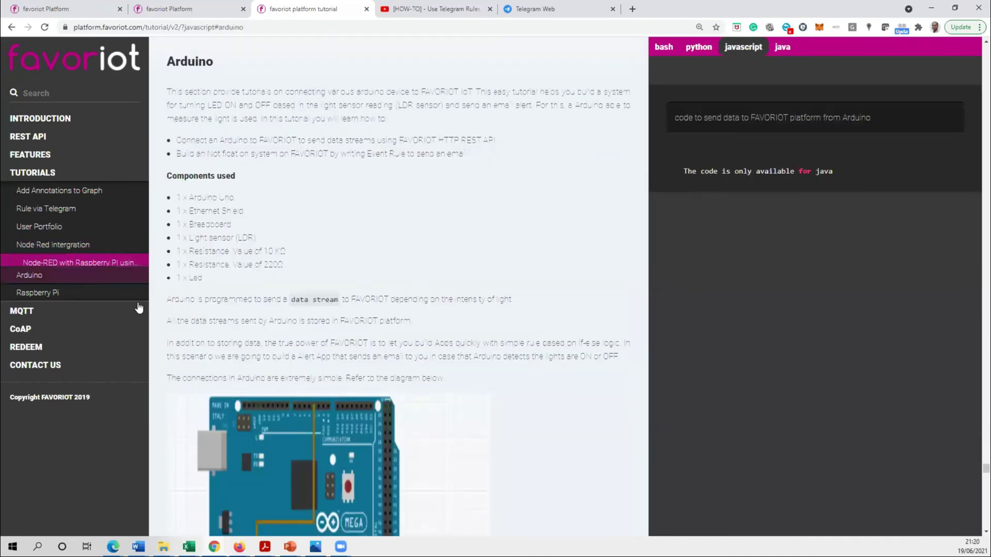
{"action": "left_click", "coordinate": [781, 47]}
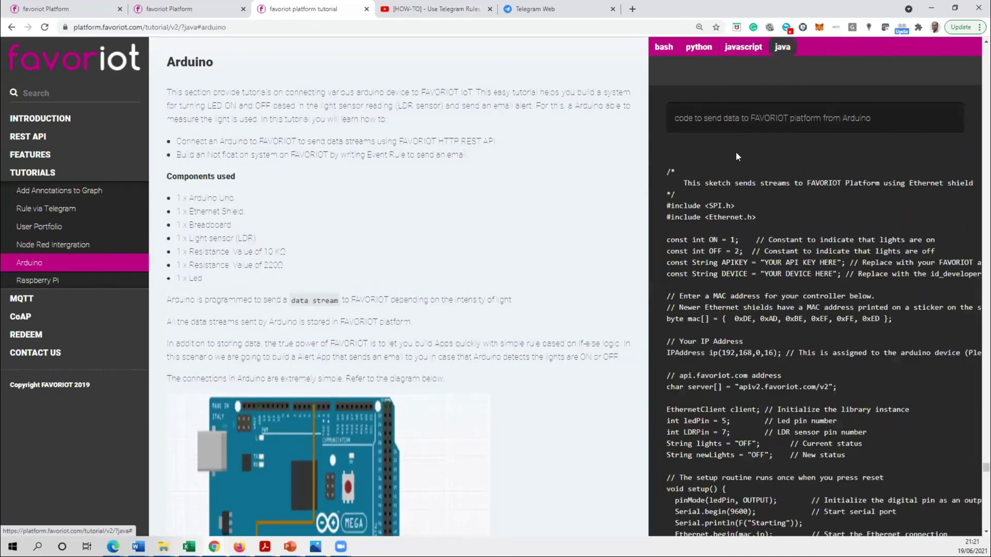
{"action": "scroll", "coordinate": [717, 345], "scroll_direction": "down", "scroll_amount": 2}
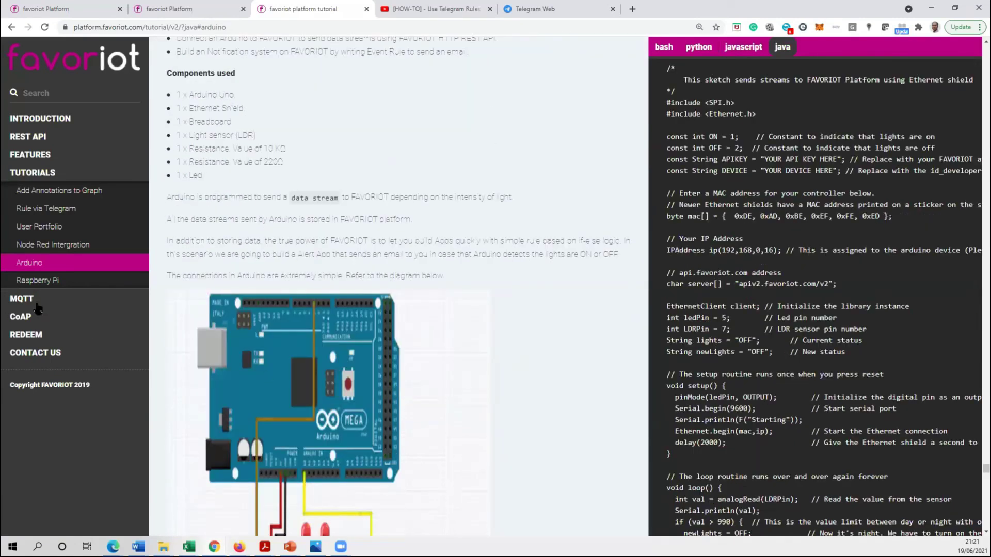
- Look at the MQTT and CoAP sections, then return to the platform's API page
{"action": "left_click", "coordinate": [86, 298]}
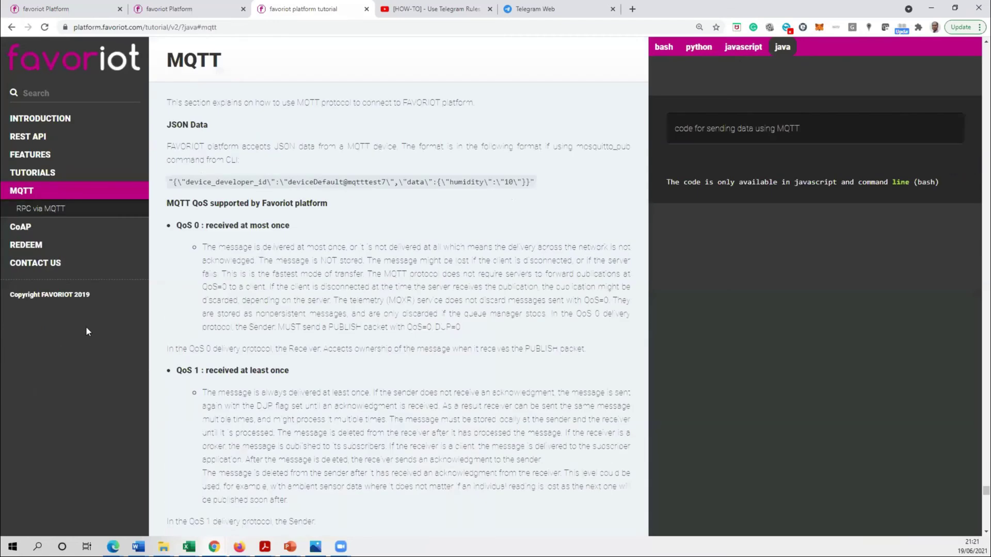
{"action": "left_click", "coordinate": [20, 225]}
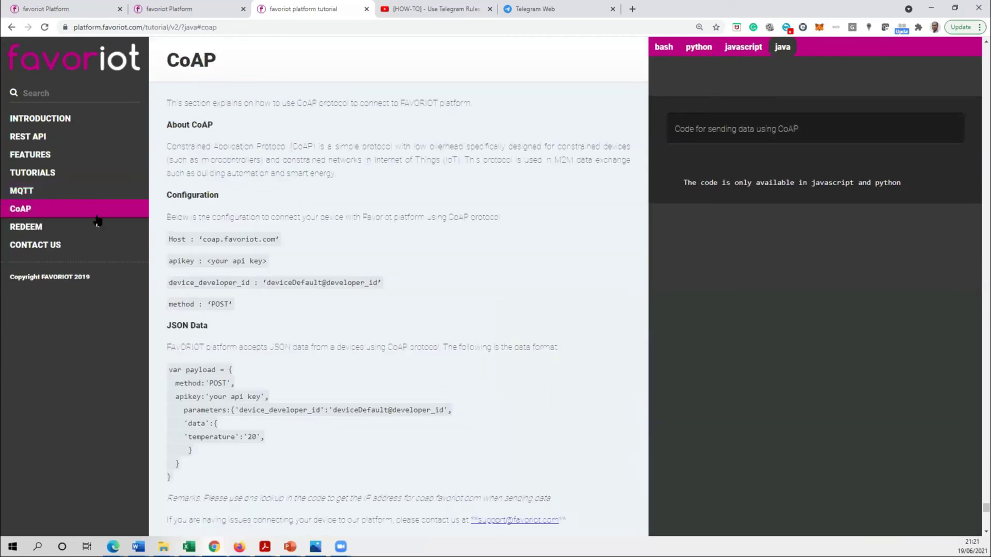
{"action": "scroll", "coordinate": [184, 267], "scroll_direction": "up", "scroll_amount": 5}
{"action": "scroll", "coordinate": [174, 72], "scroll_direction": "up", "scroll_amount": 3}
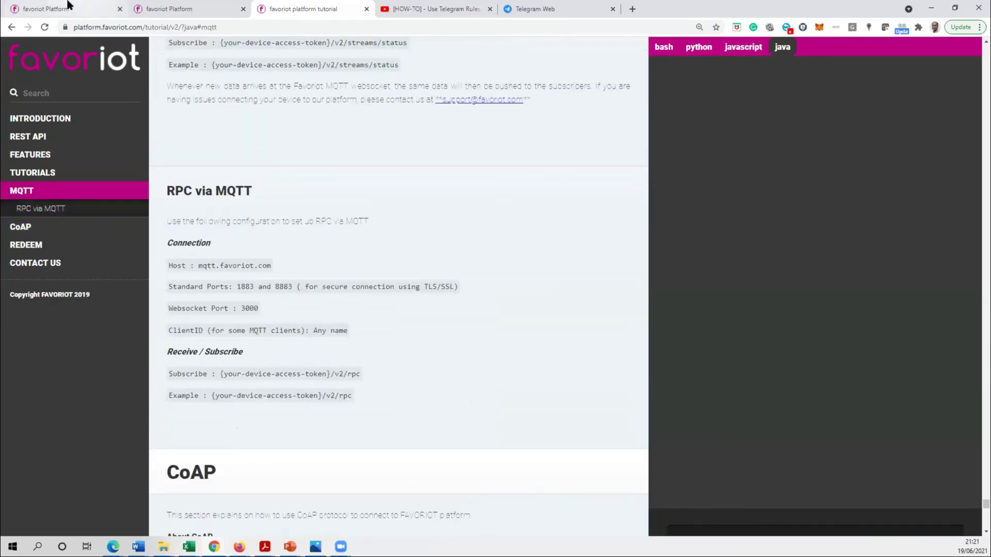
{"action": "left_click", "coordinate": [70, 9]}
{"action": "scroll", "coordinate": [43, 418], "scroll_direction": "down", "scroll_amount": 2}
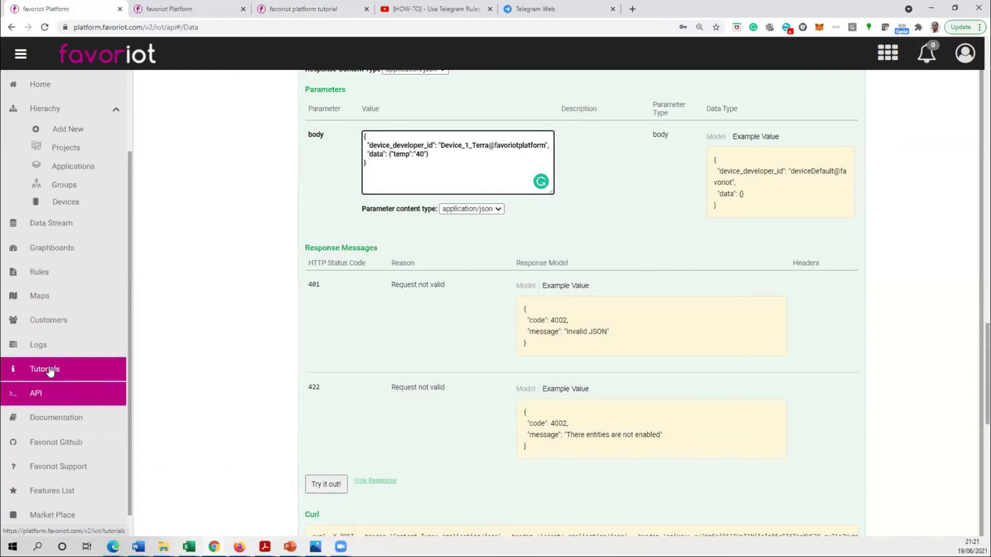
- Open the Tutorials page showing twelve tutorial cards and scroll the sidebar back to the top
{"action": "left_click", "coordinate": [50, 371]}
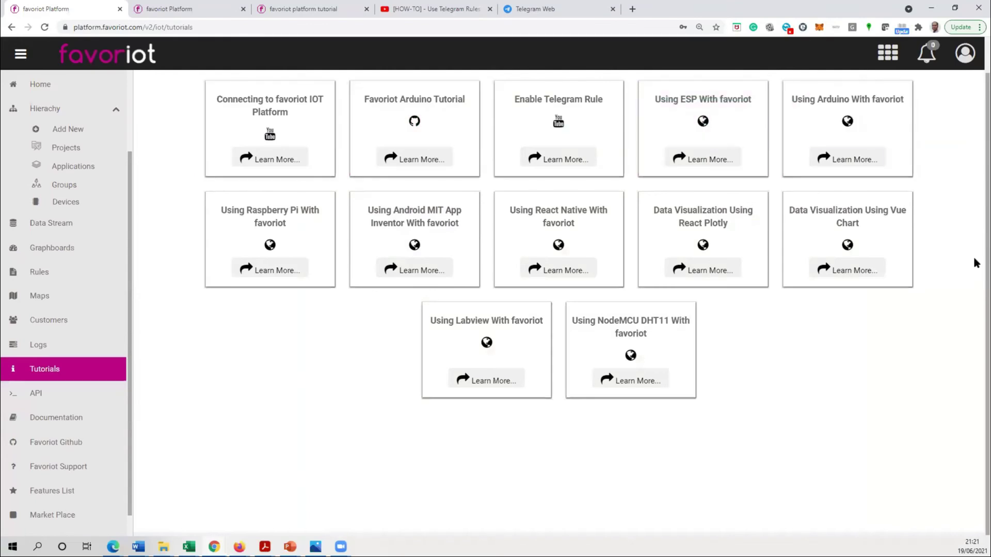
{"action": "scroll", "coordinate": [310, 356], "scroll_direction": "up", "scroll_amount": 1}
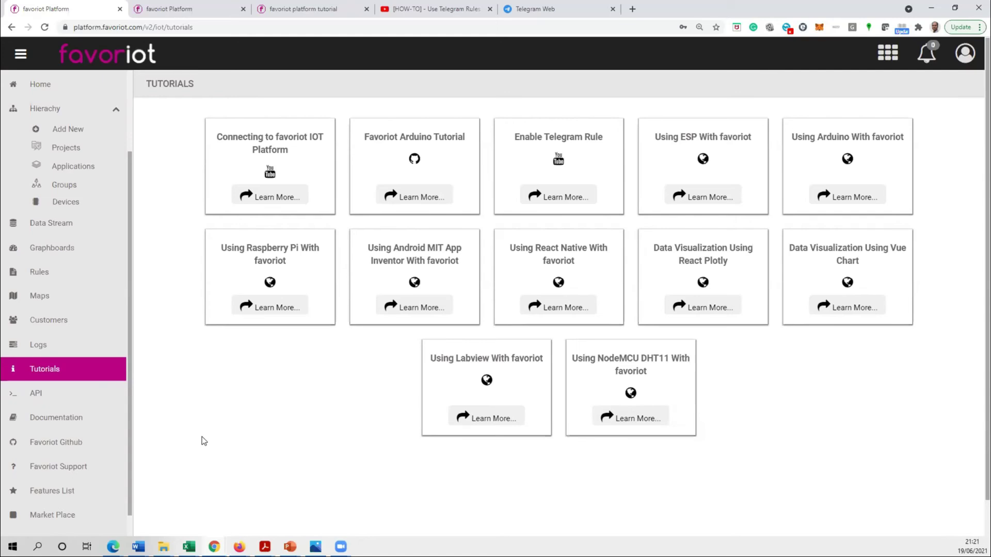
{"action": "left_click_drag", "start_coordinate": [131, 419], "coordinate": [134, 244]}
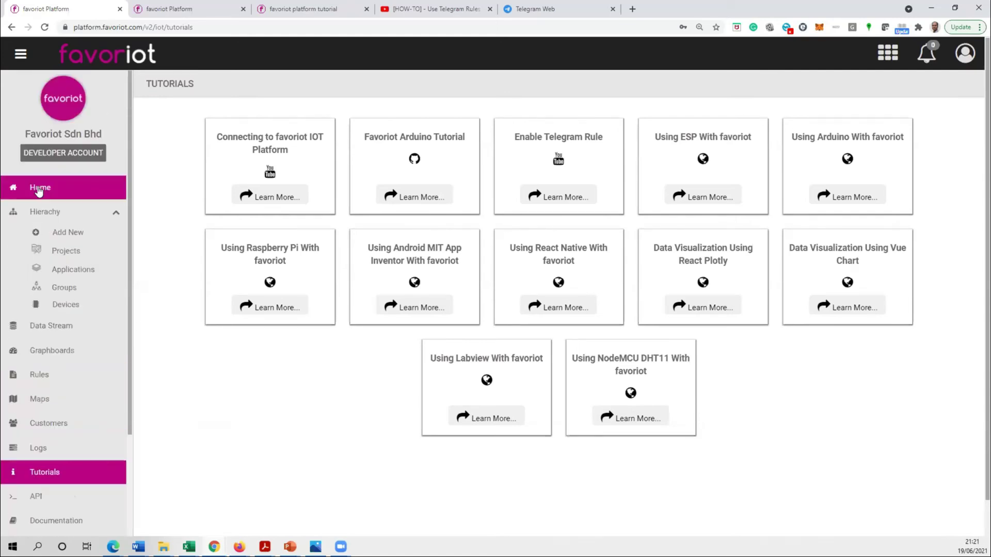